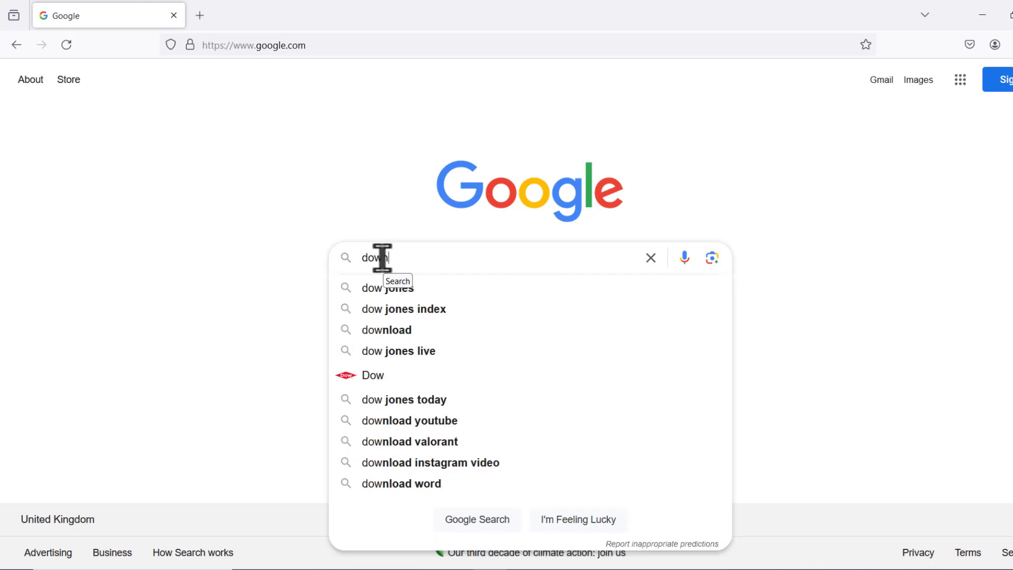
Search Google for 'download power bi desktop' and open Microsoft's official download page result
type("bi desktop")
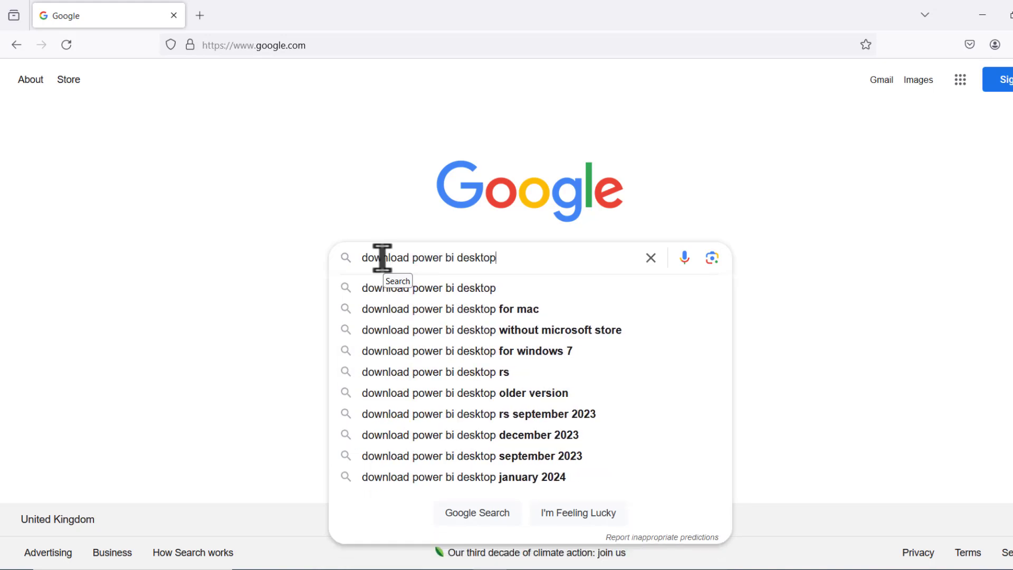
key("Return")
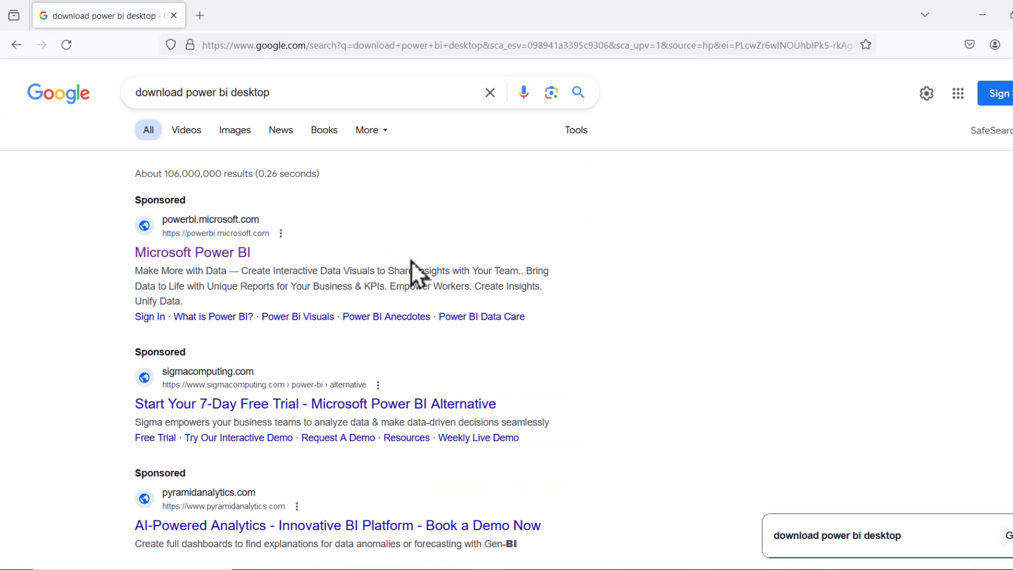
scroll(415, 258, "down", 5)
scroll(415, 258, "down", 1)
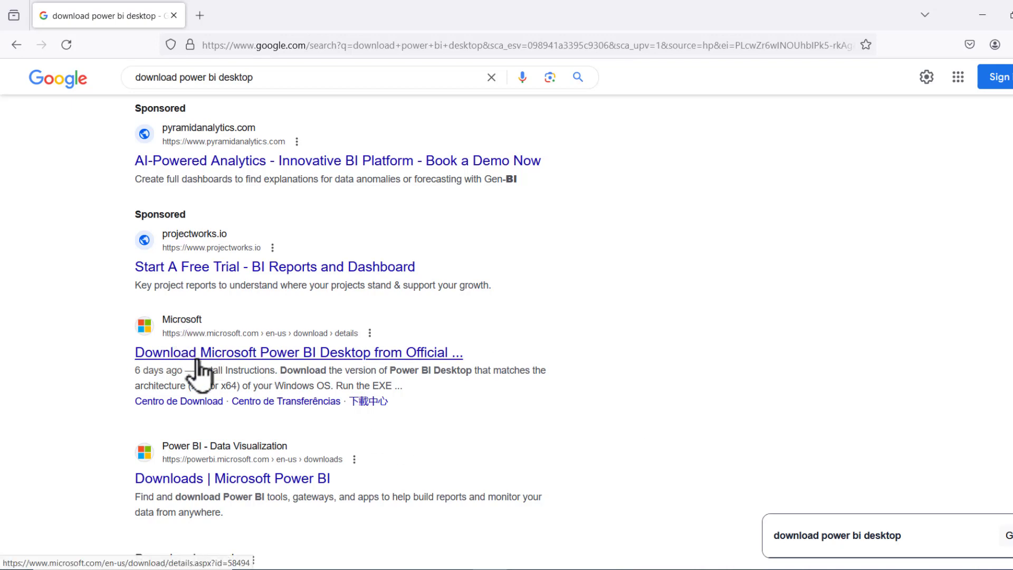
left_click(334, 357)
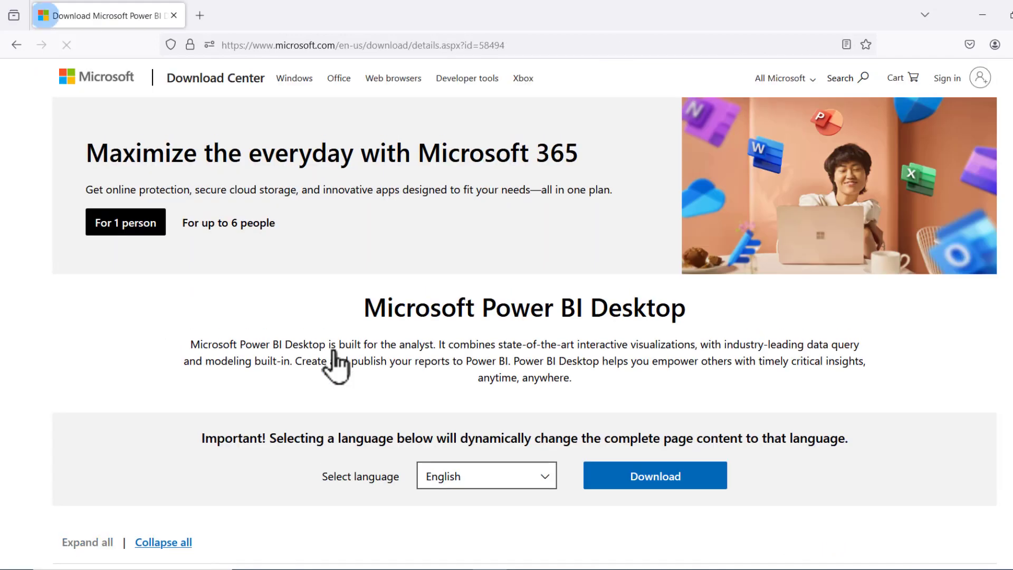
Download the 64-bit installer PBIDesktopSetup_x64.exe from the Download Center
scroll(338, 364, "down", 4)
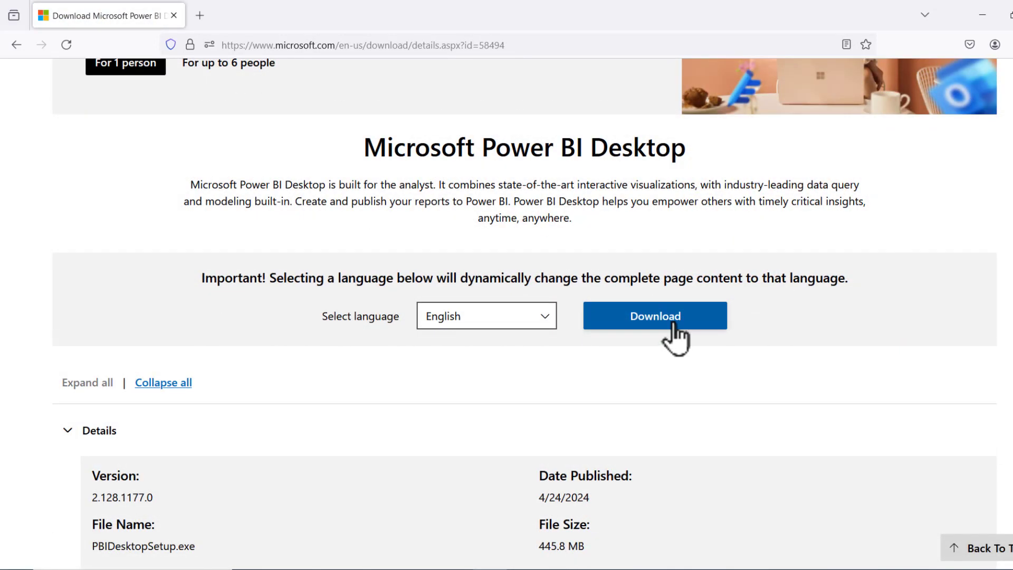
left_click(674, 323)
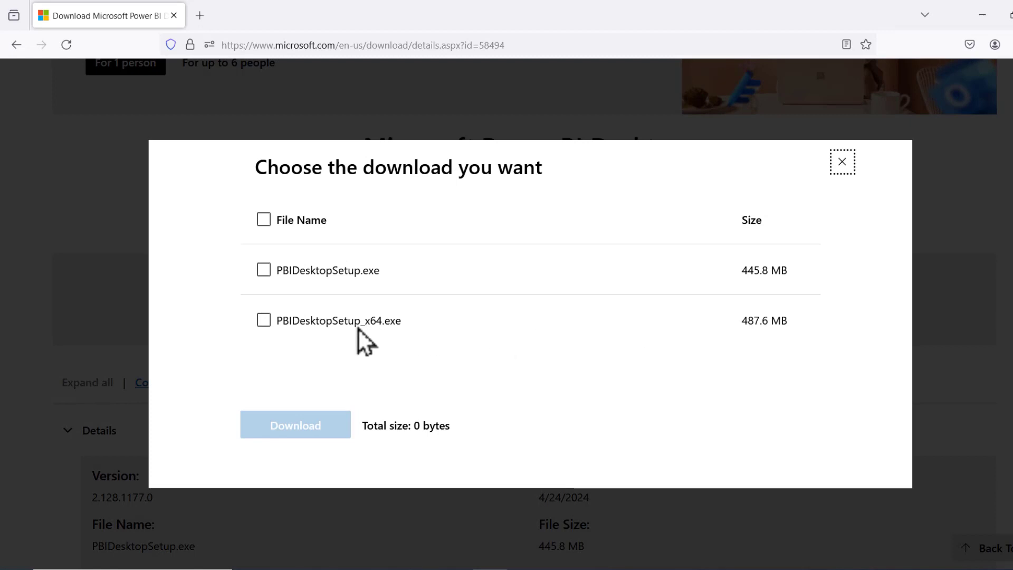
left_click(264, 321)
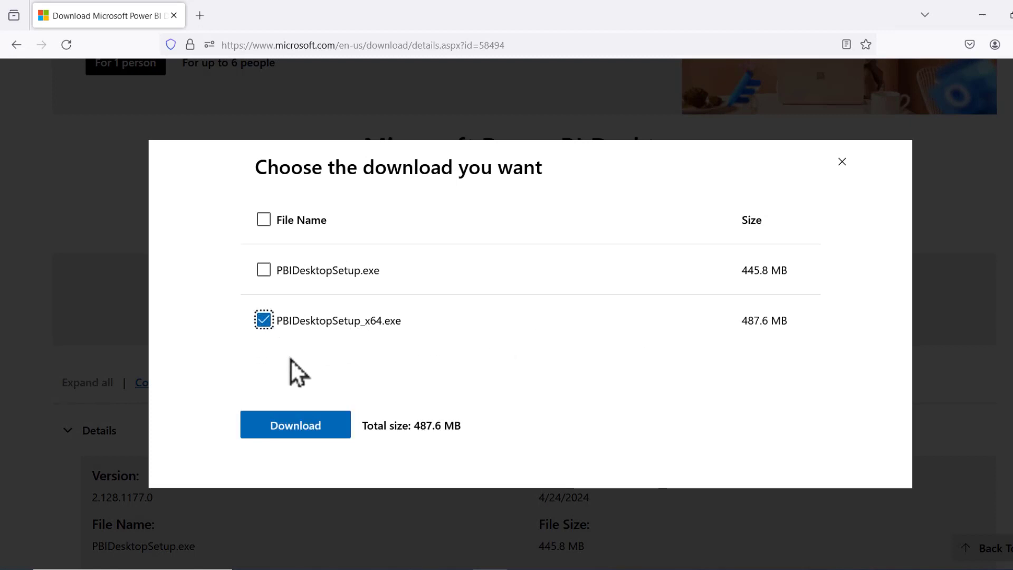
left_click(308, 429)
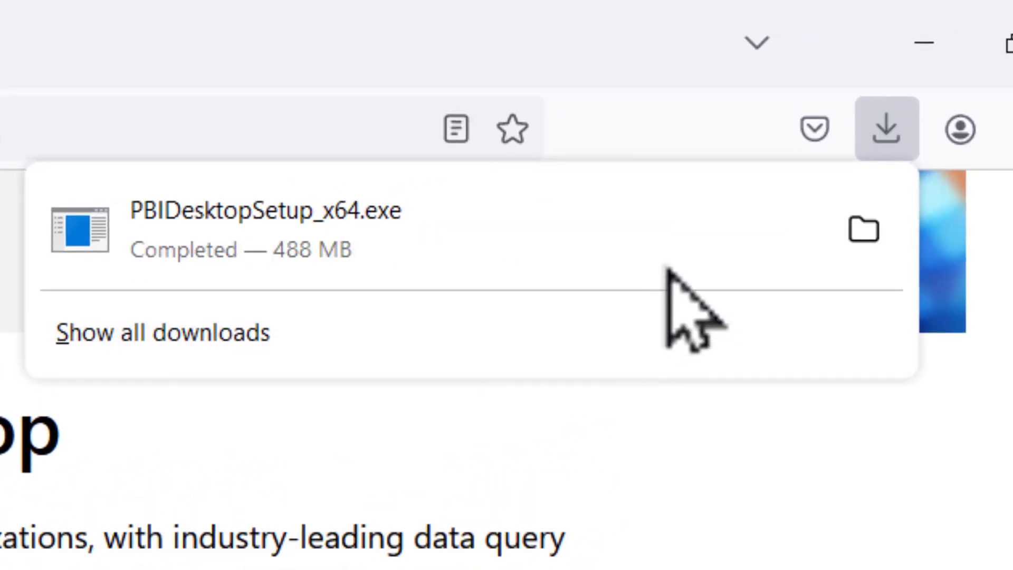
Launch PBIDesktopSetup_x64.exe from the downloads folder, choose English as the language, and continue
left_click(864, 232)
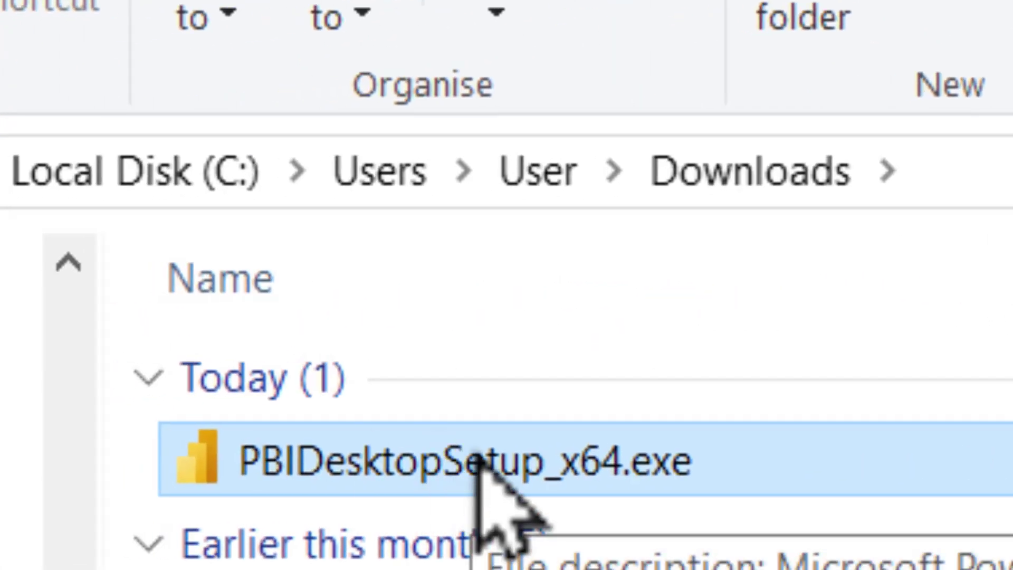
double_click(478, 458)
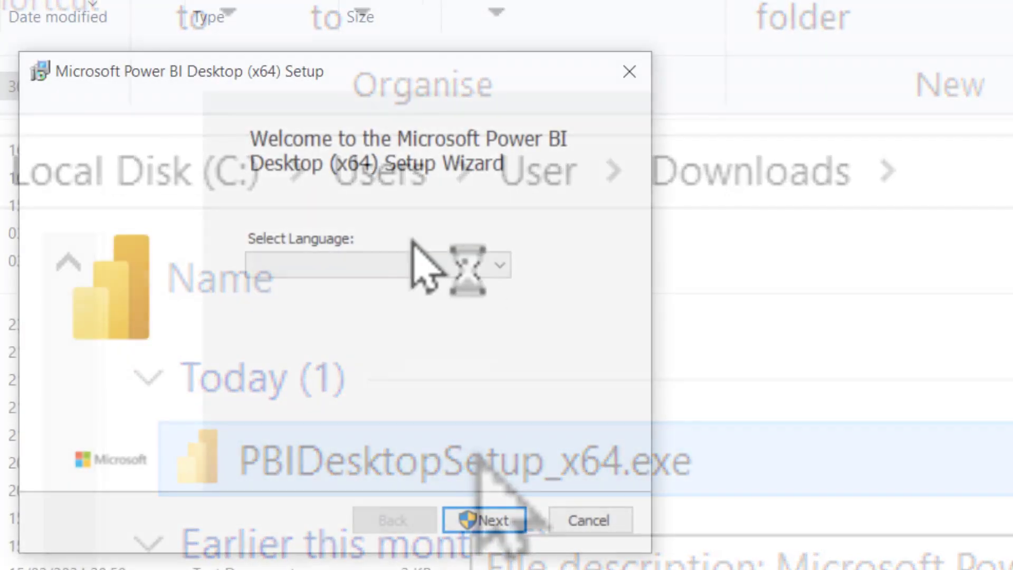
left_click(499, 265)
left_click(372, 439)
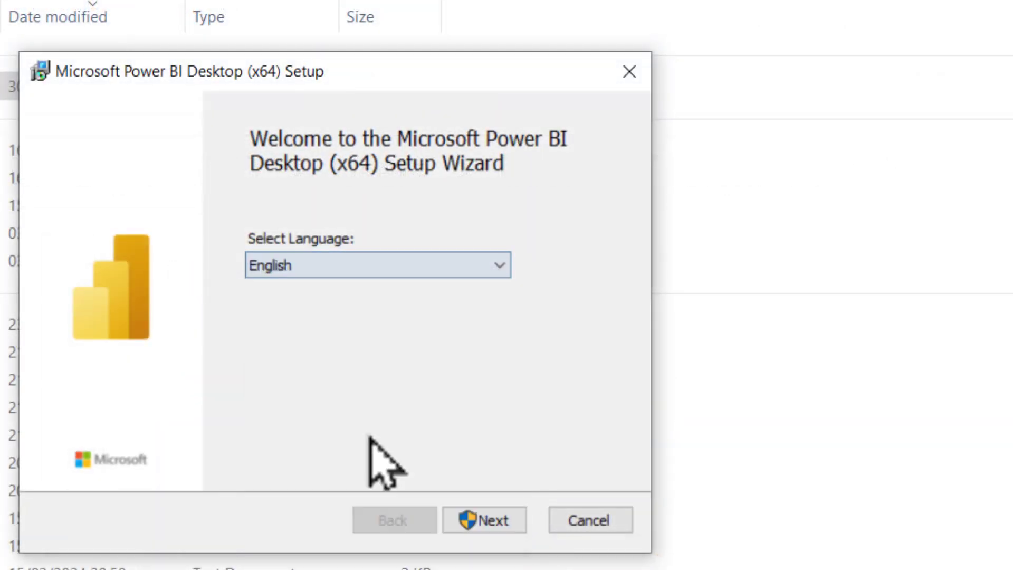
left_click(492, 521)
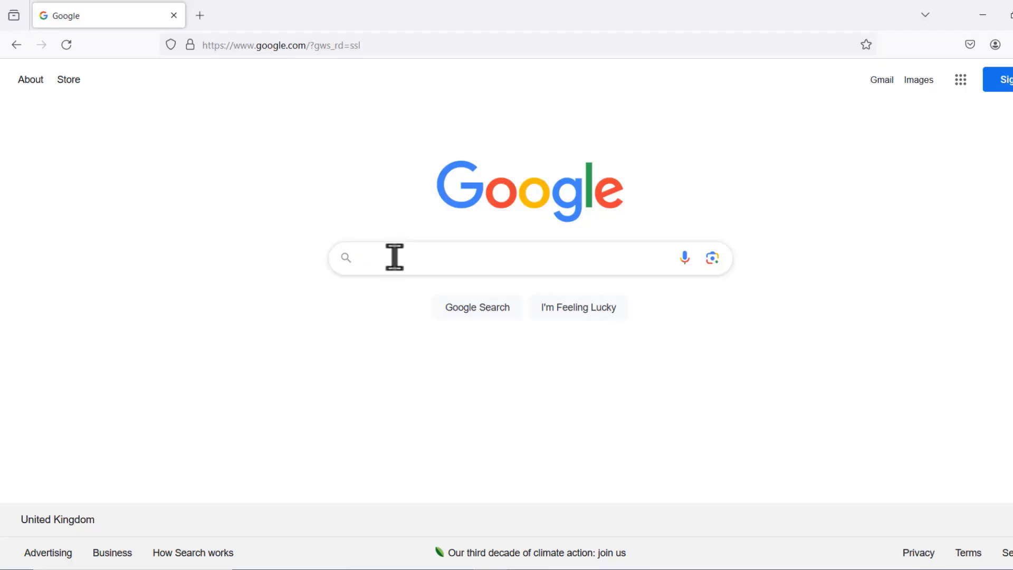
Search 'power bi free trial', open Microsoft's Power BI page, accept cookies, and start the free trial
left_click(395, 257)
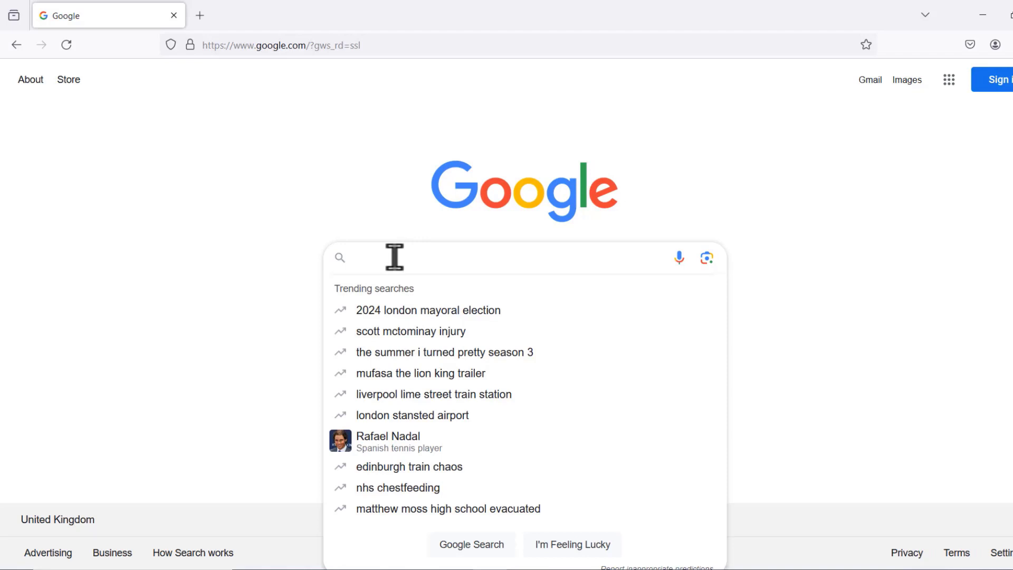
type("power bi ")
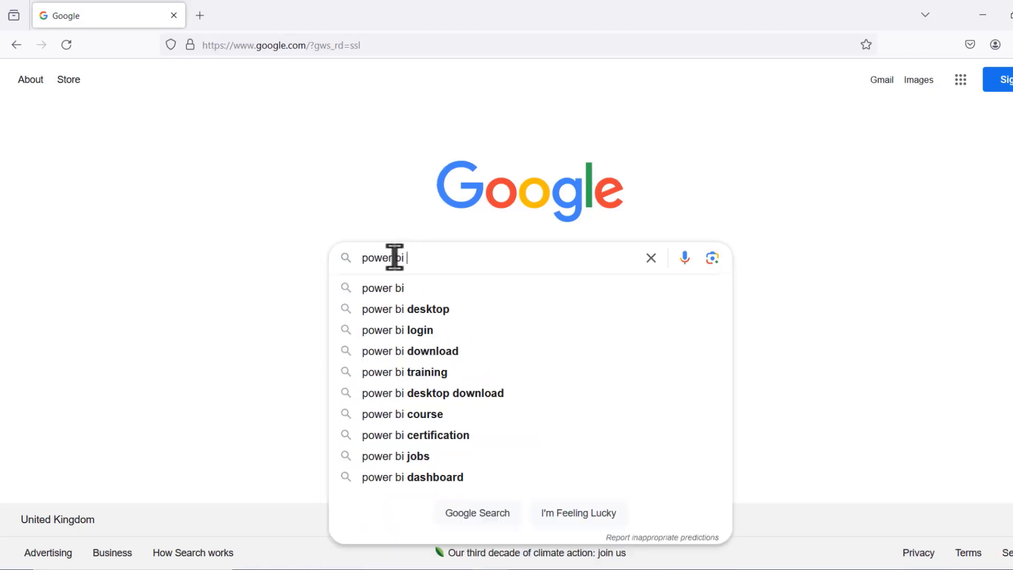
type("free tria")
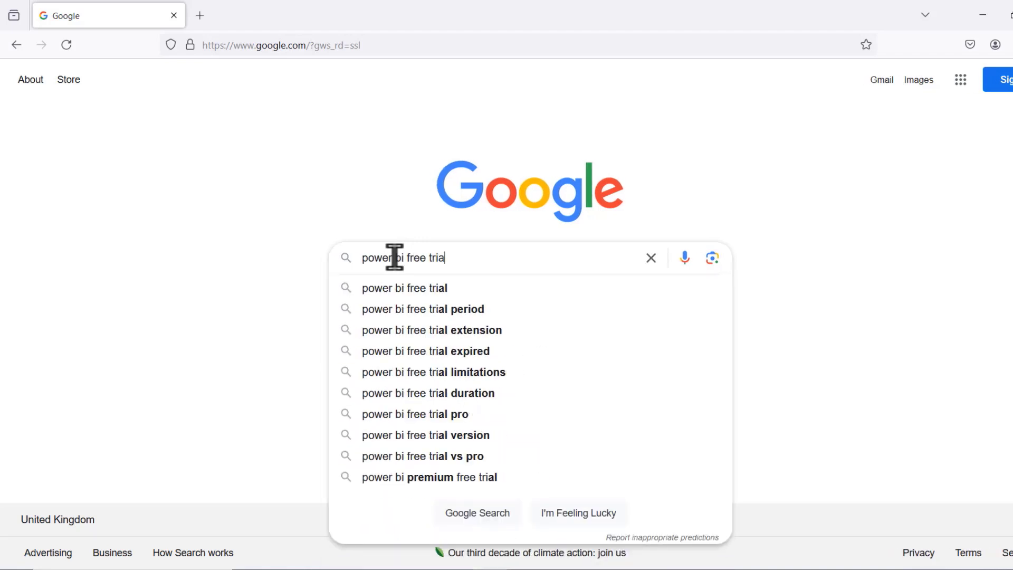
type("l")
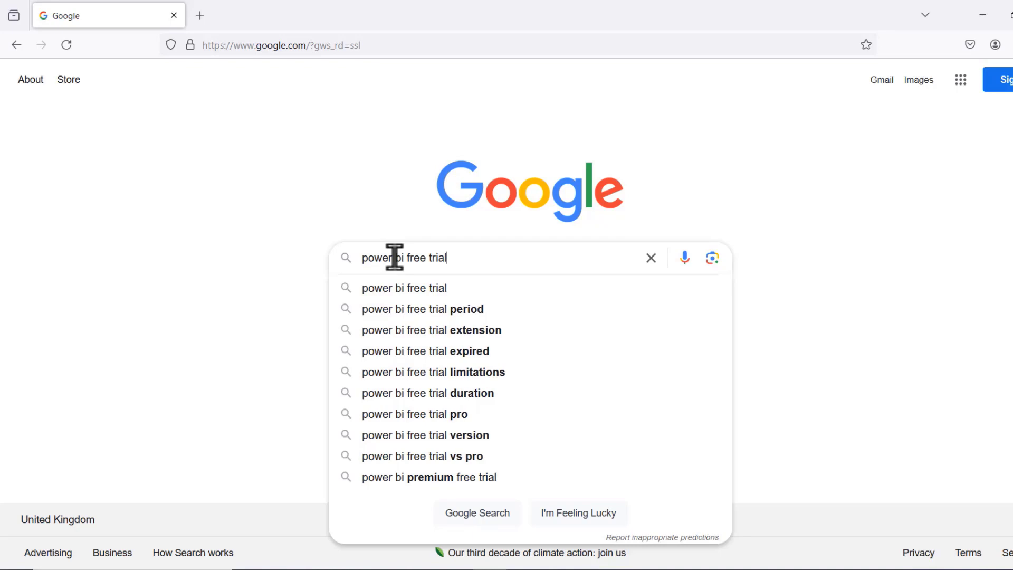
key("Return")
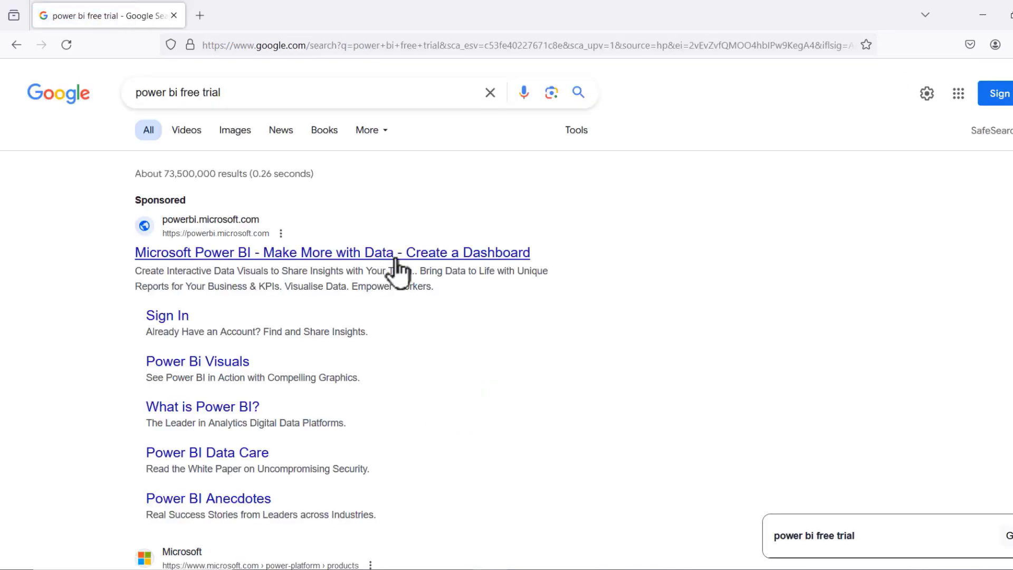
left_click(395, 259)
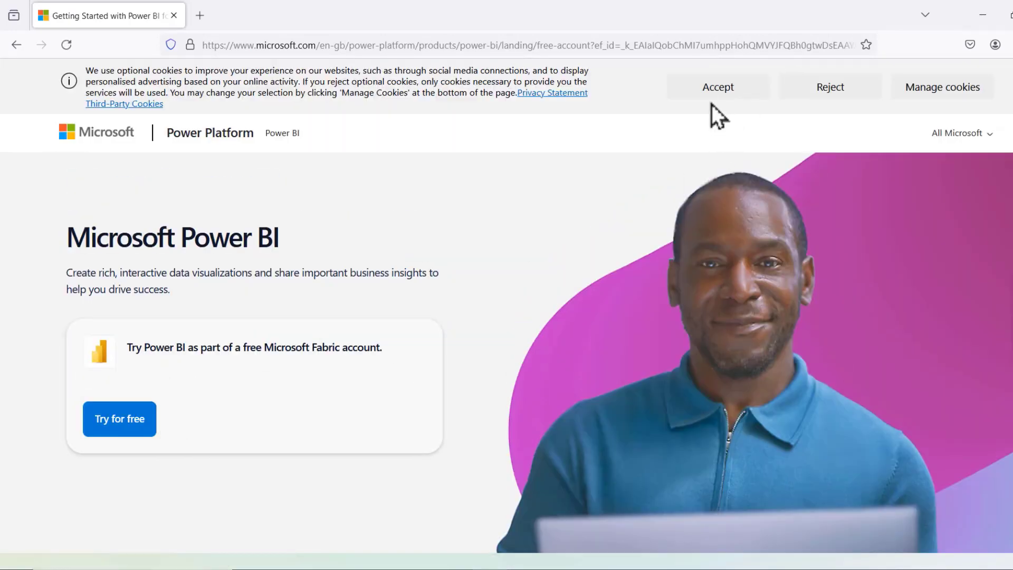
left_click(706, 99)
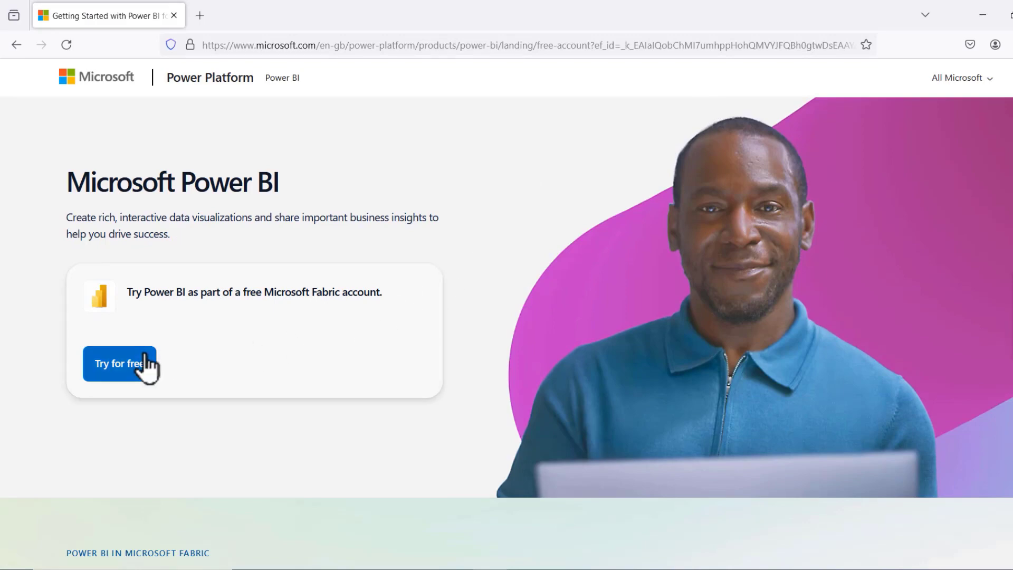
left_click(126, 369)
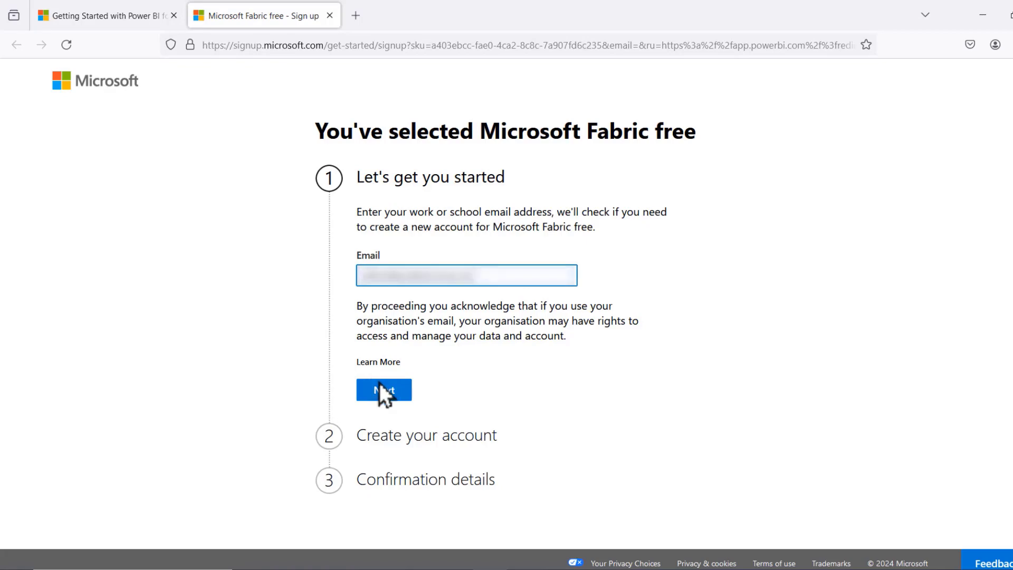
Submit the work email as an organisation address and continue to account creation
left_click(380, 386)
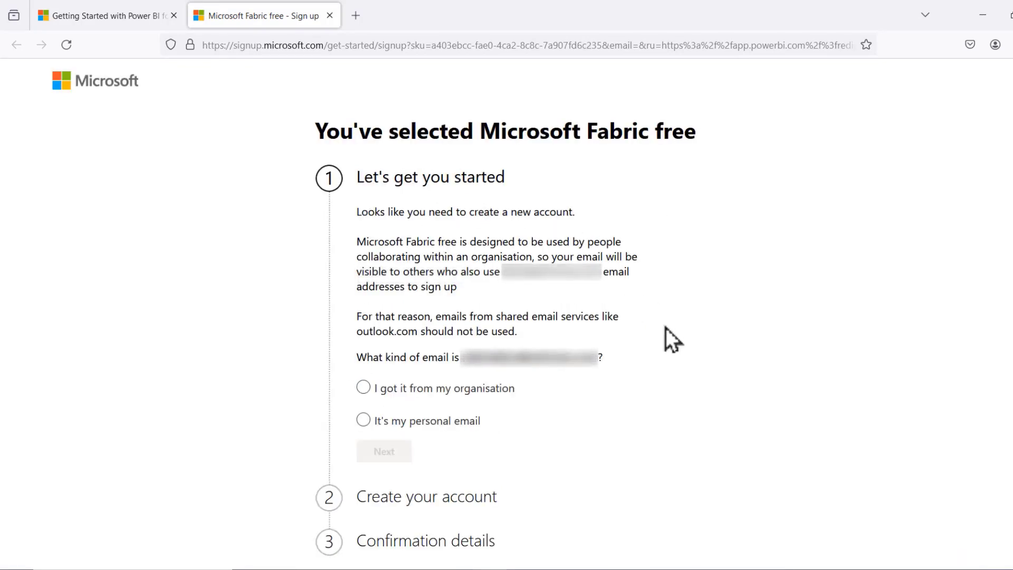
left_click(363, 388)
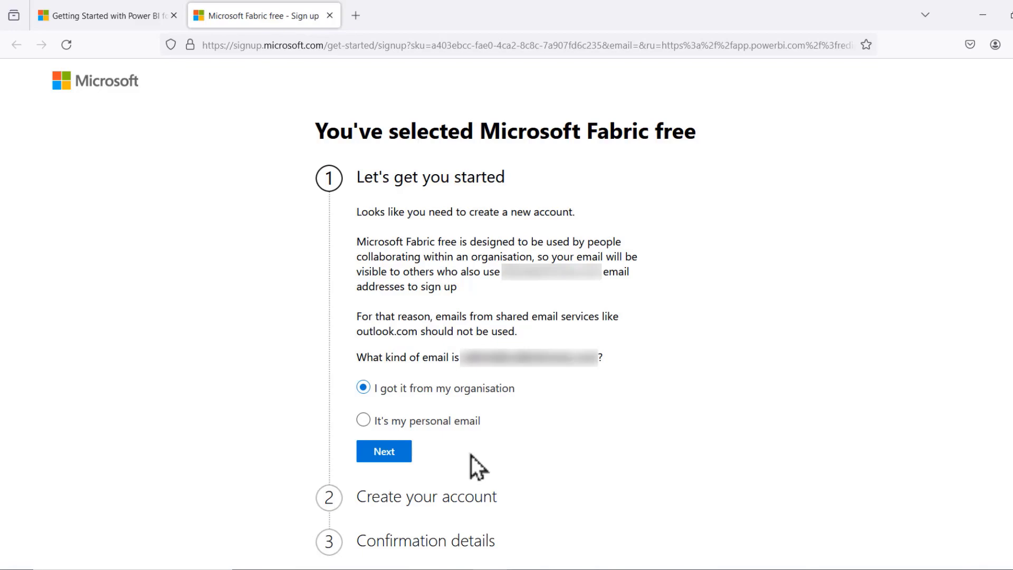
left_click(385, 454)
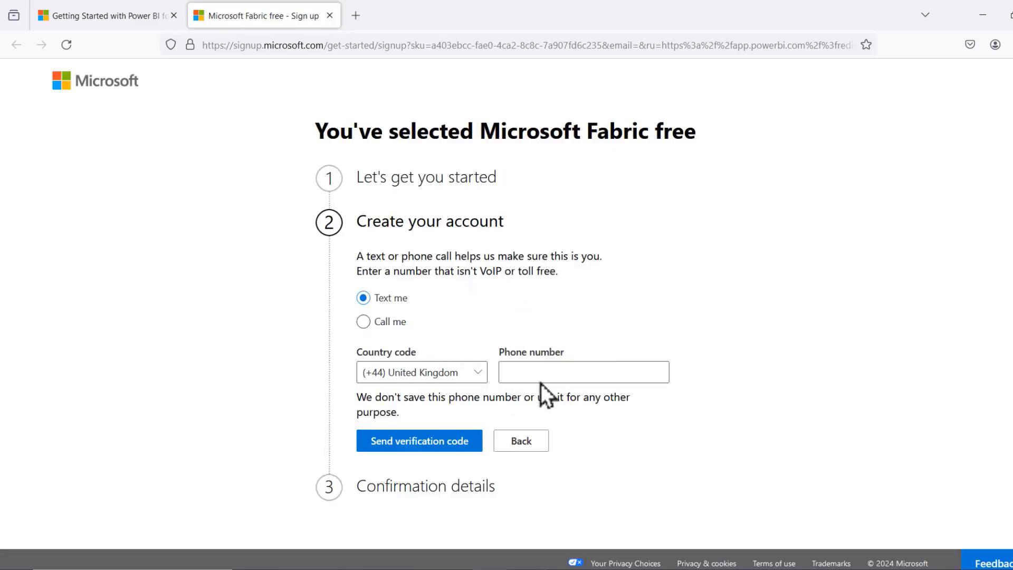
Verify the phone with the texted code and finish the account details to complete sign-up
left_click(539, 373)
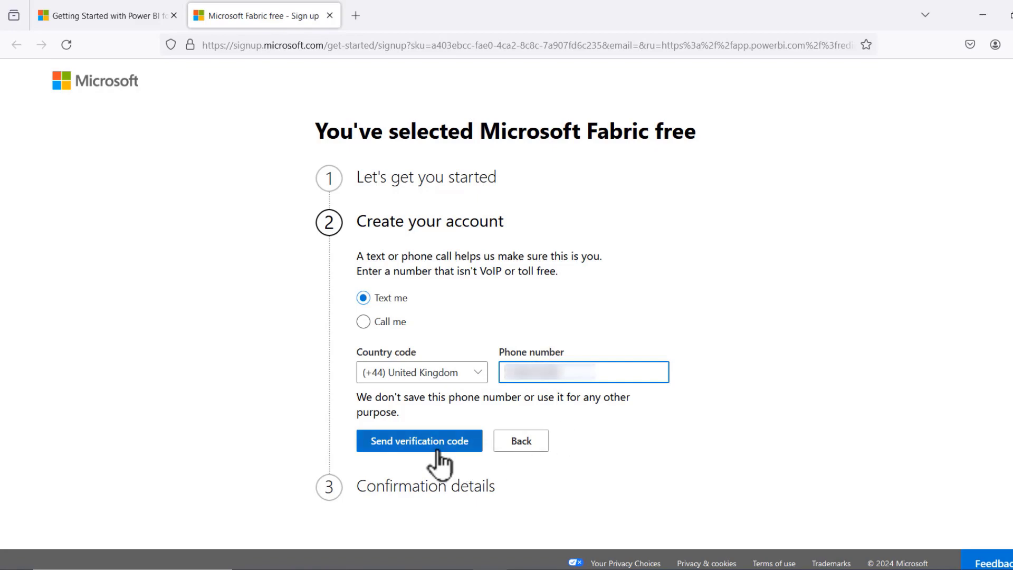
left_click(437, 450)
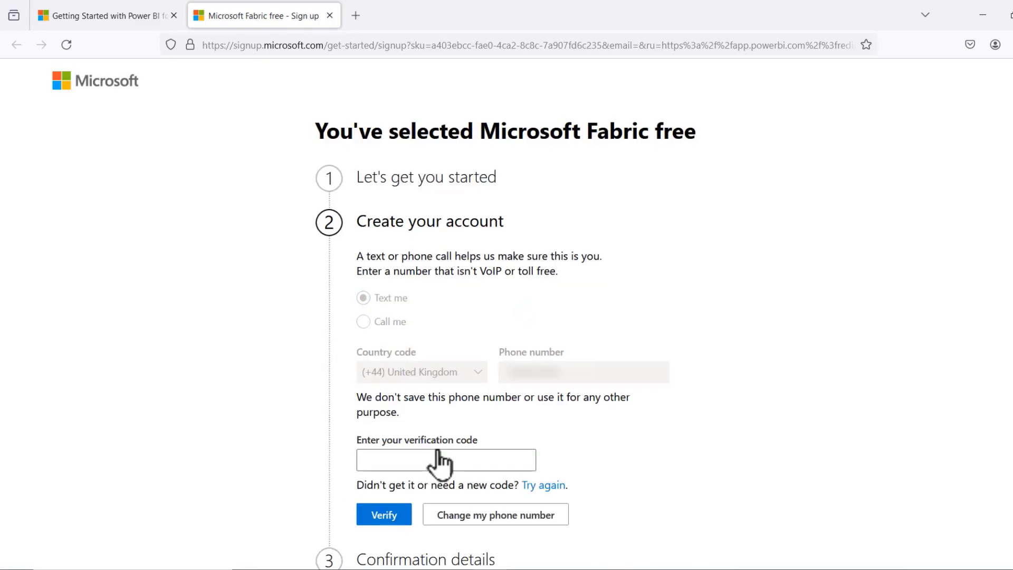
left_click(413, 455)
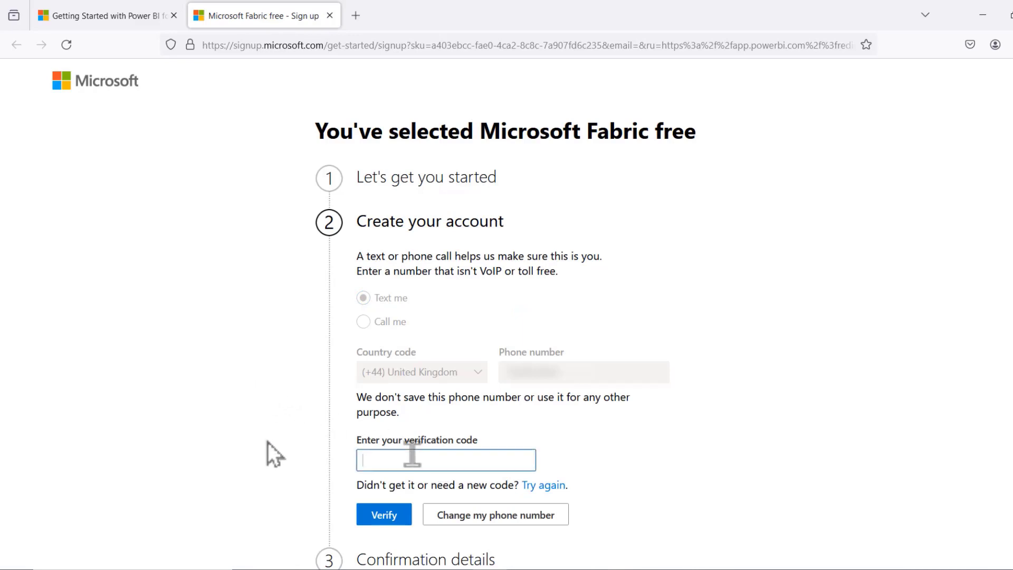
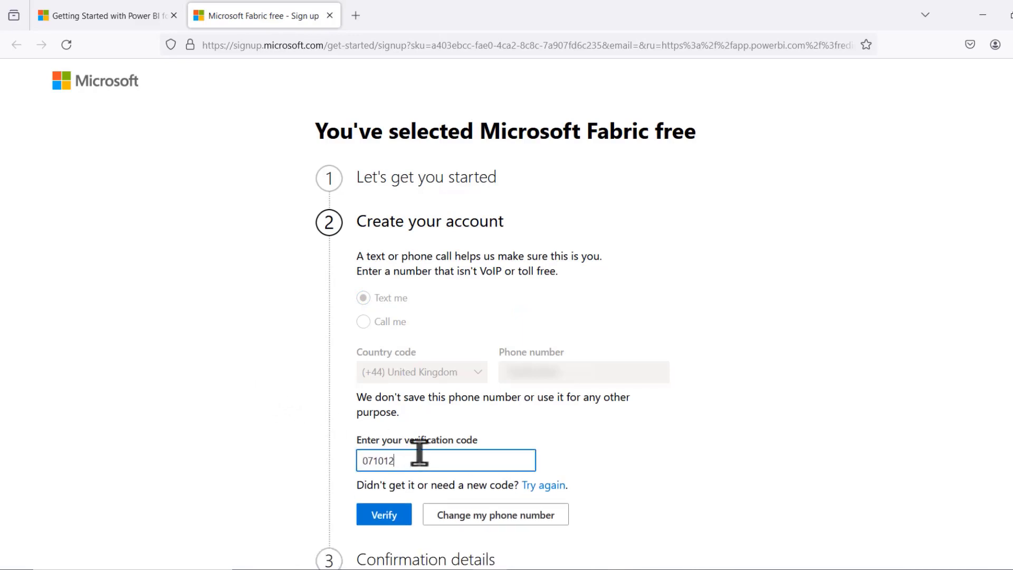
left_click(401, 518)
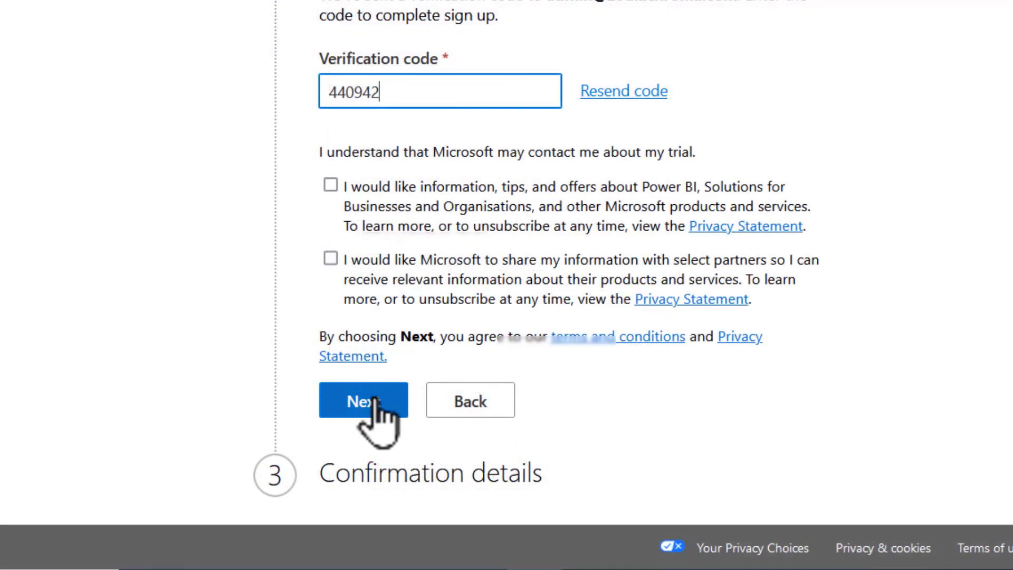
left_click(369, 414)
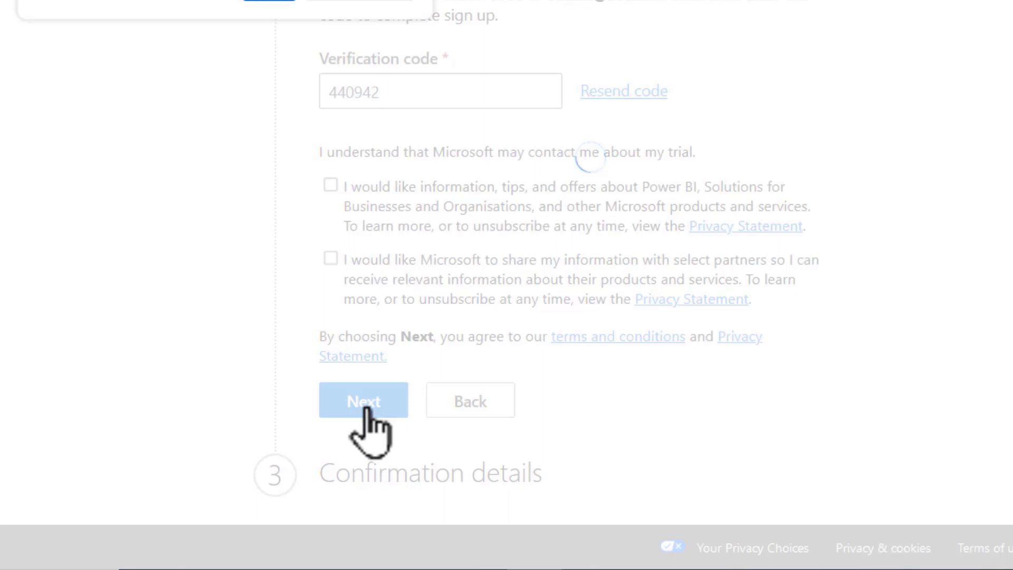
left_click(260, 2)
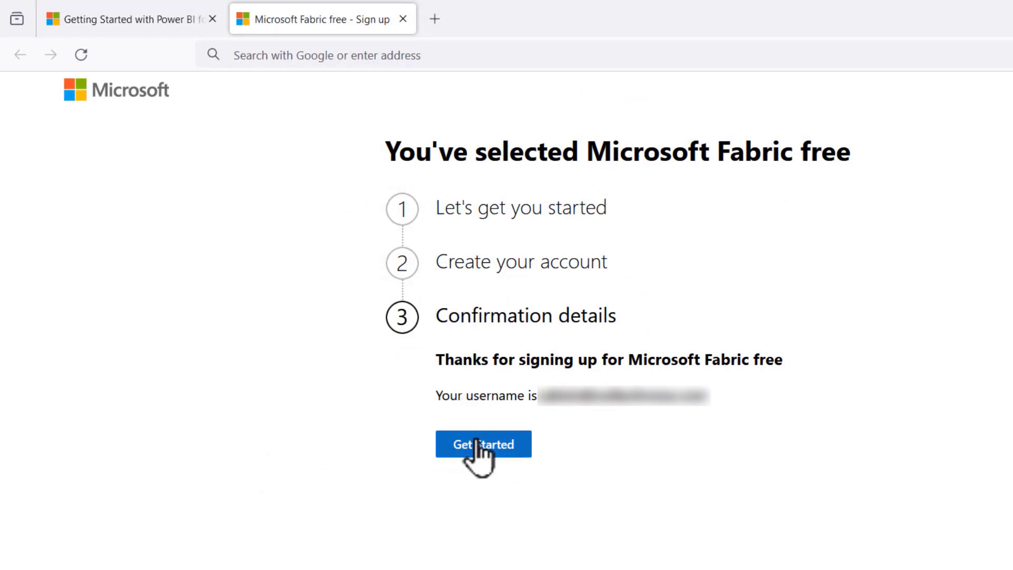
Get started with Power BI and go to the empty My workspace
left_click(505, 440)
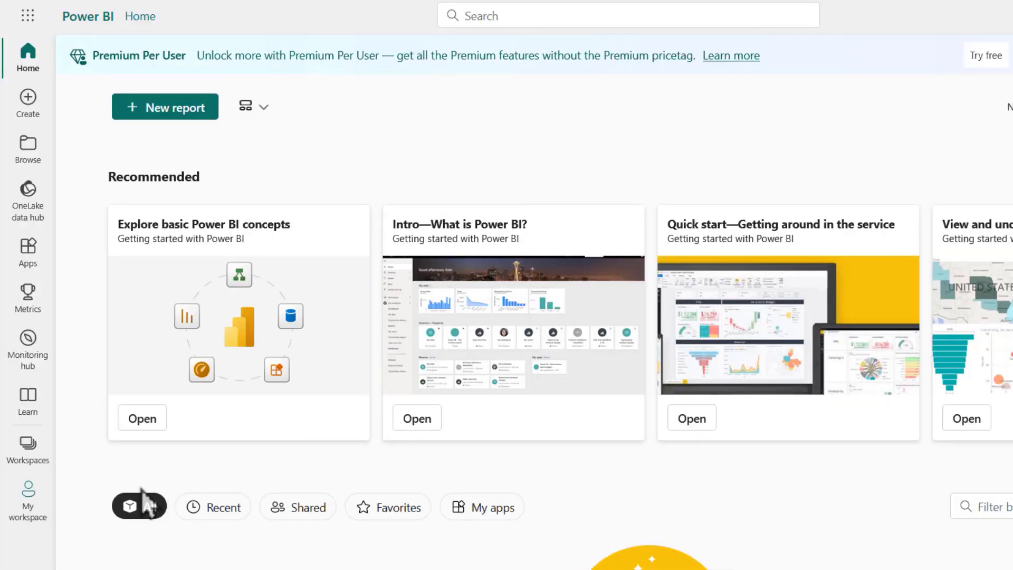
left_click(28, 498)
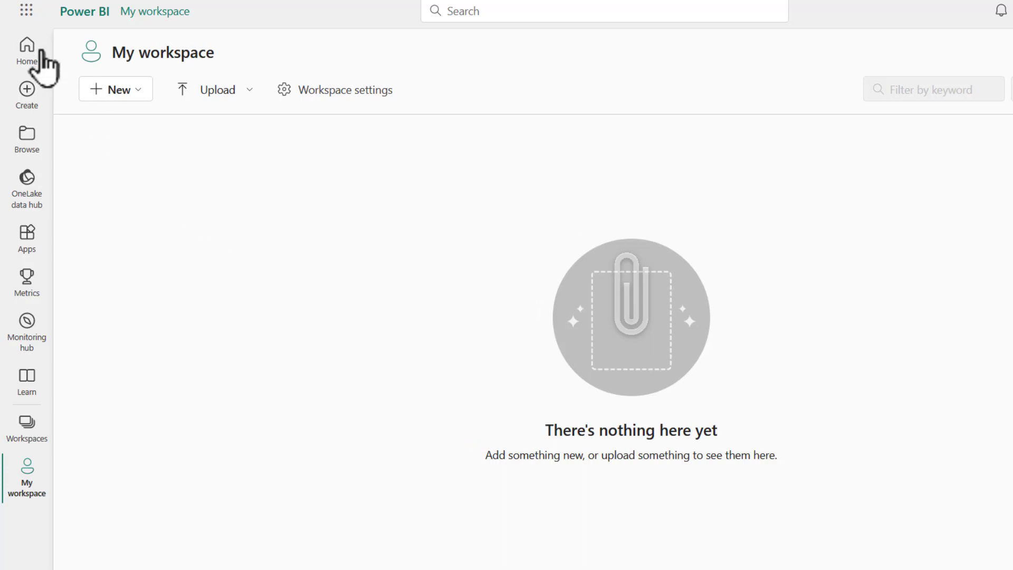
In the Microsoft 365 admin center, start admin access for zodiachroma.com and copy the TXT value
left_click(26, 11)
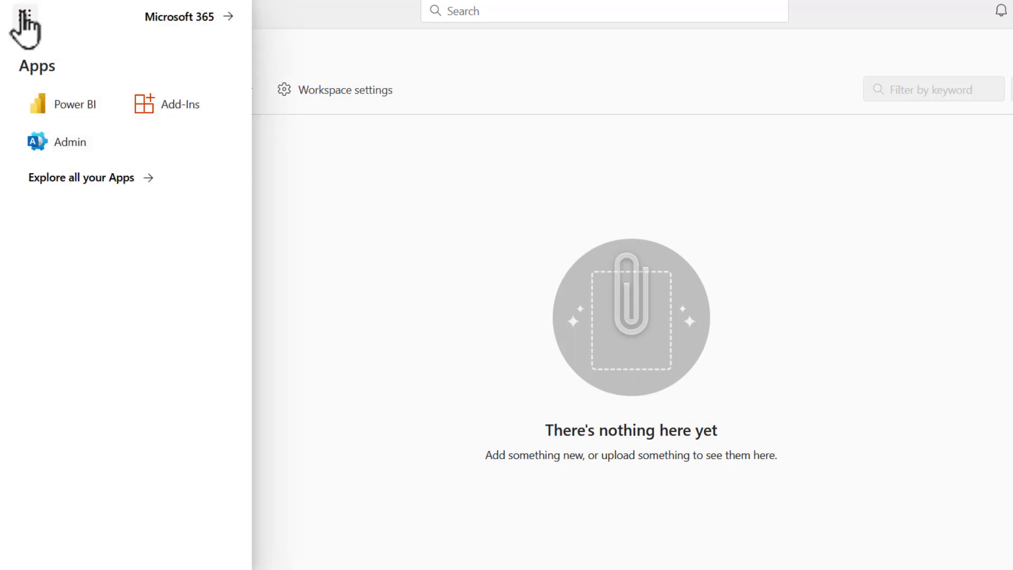
left_click(84, 150)
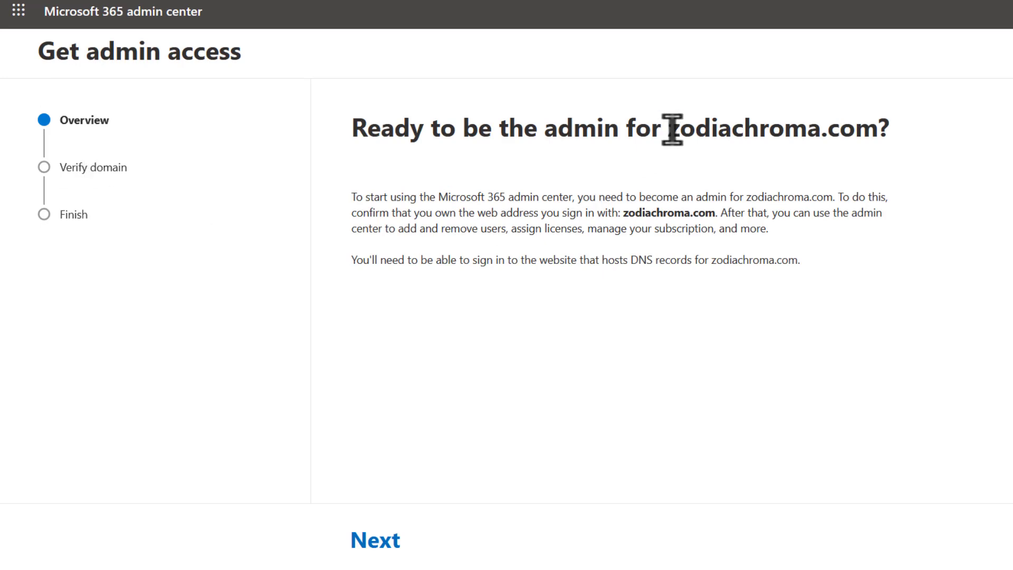
left_click_drag(673, 129, 874, 132)
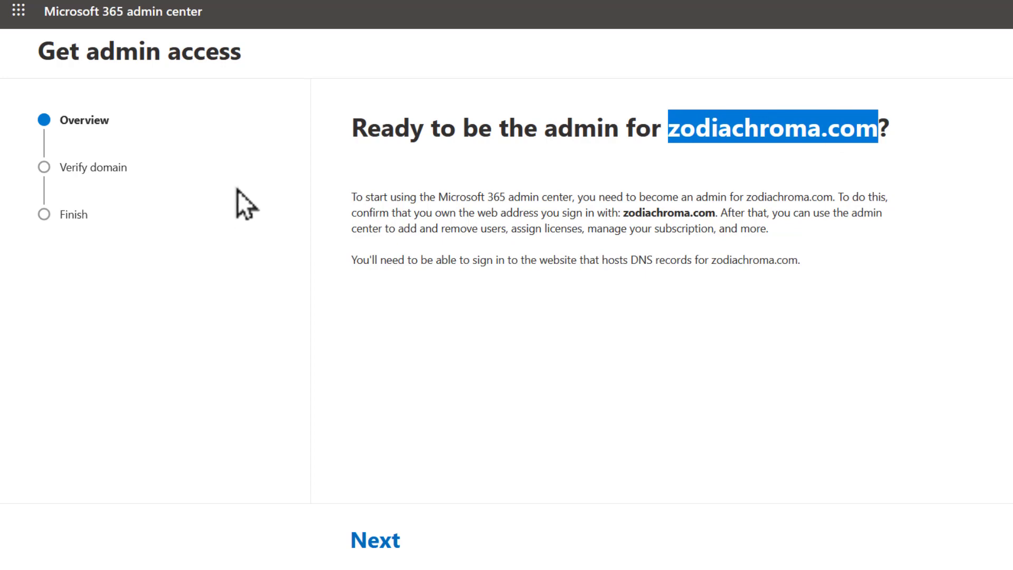
left_click(375, 540)
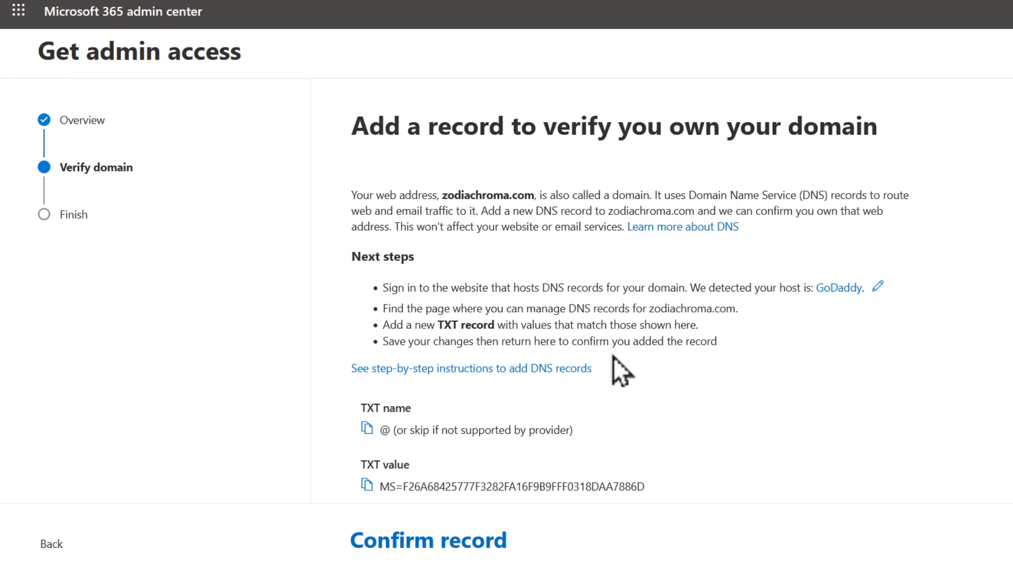
scroll(614, 357, "down", 2)
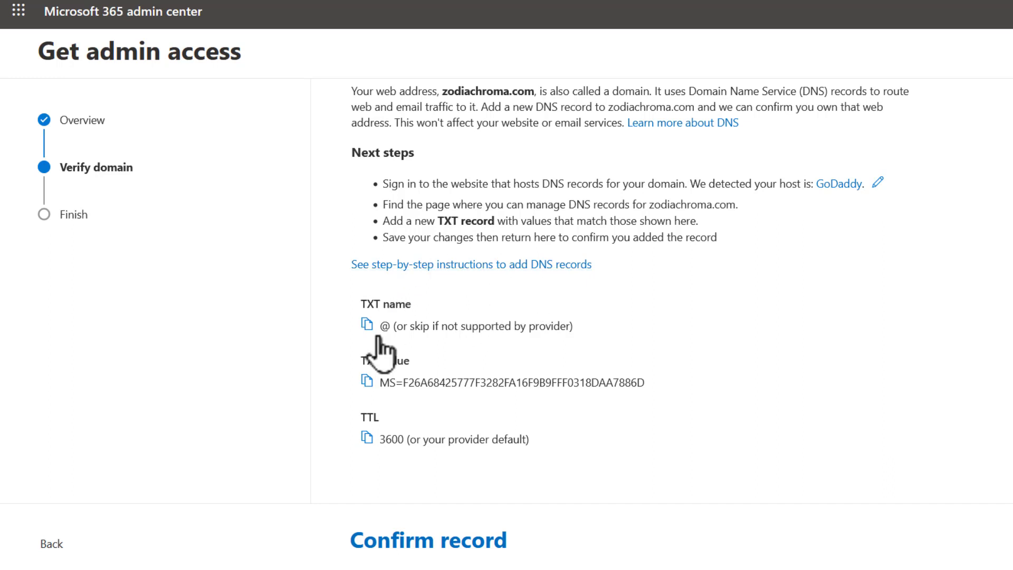
left_click(367, 381)
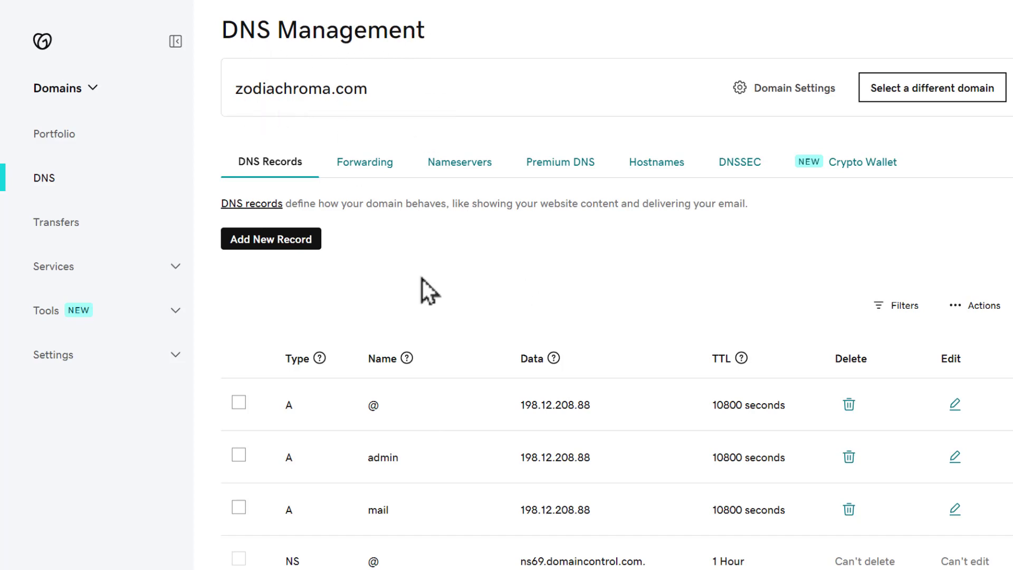
Add a TXT record named @ with the pasted Microsoft verification value and save it
left_click(279, 243)
left_click(342, 338)
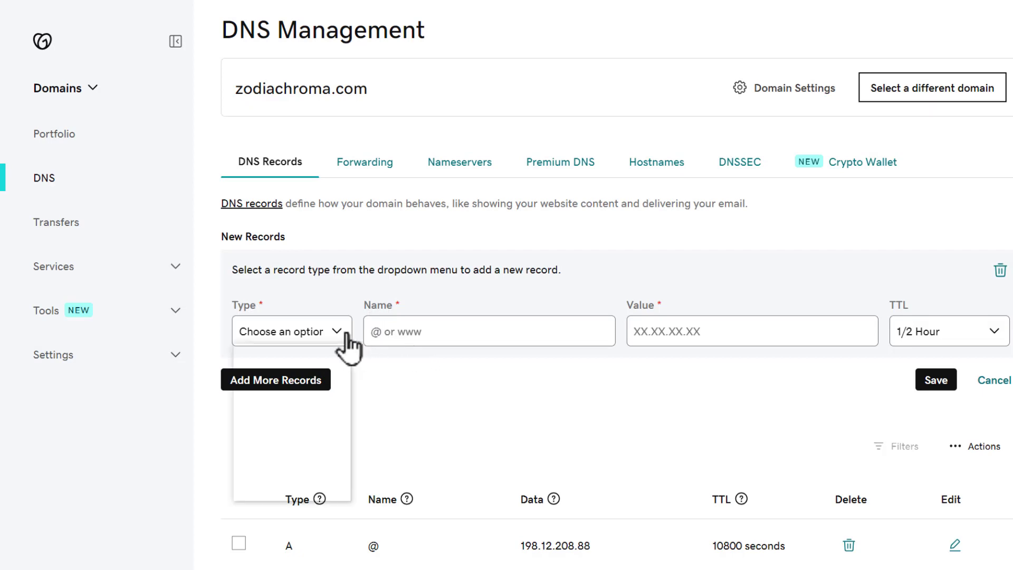
left_click(287, 431)
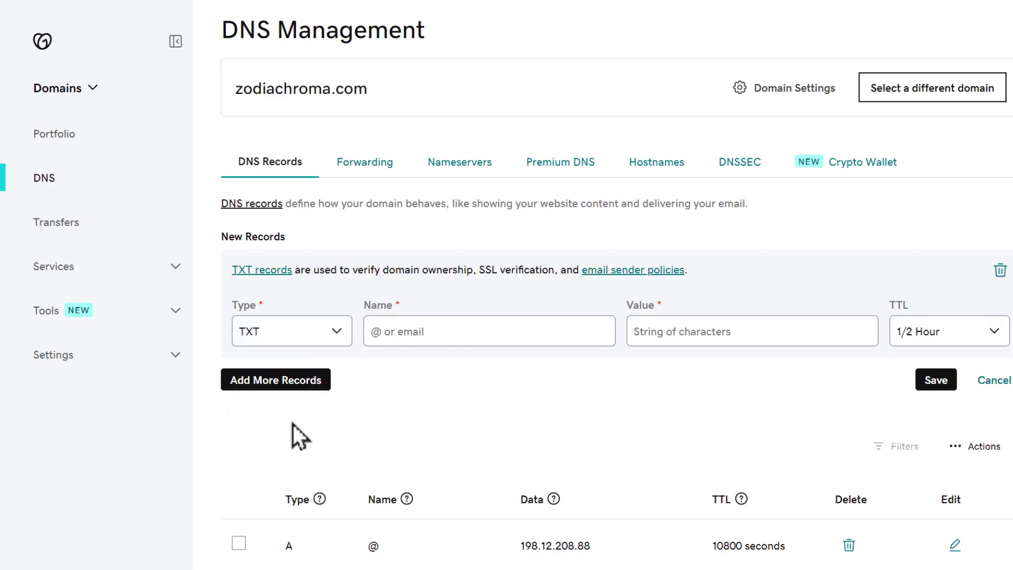
left_click(422, 334)
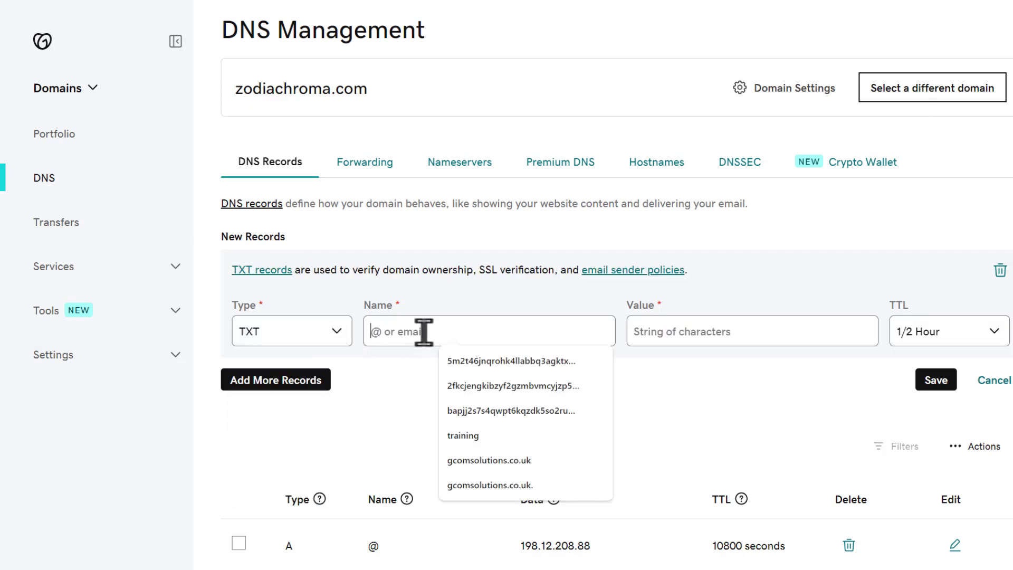
type("@")
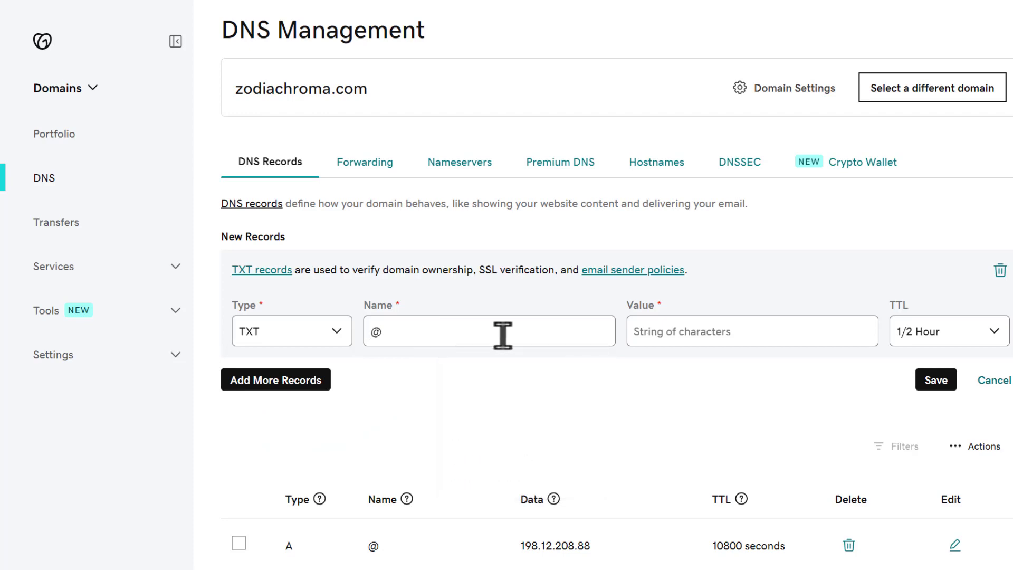
right_click(661, 332)
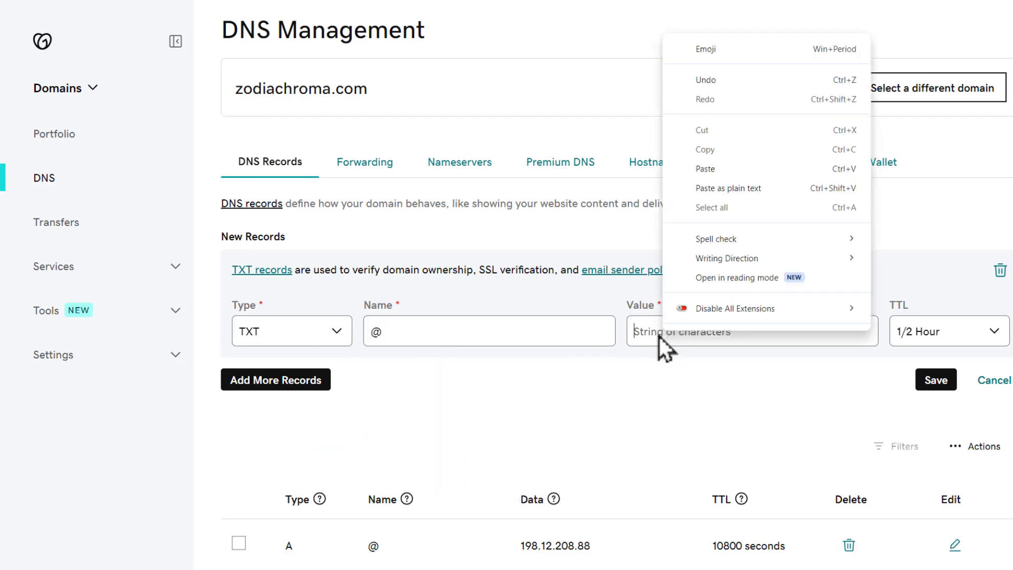
left_click(707, 169)
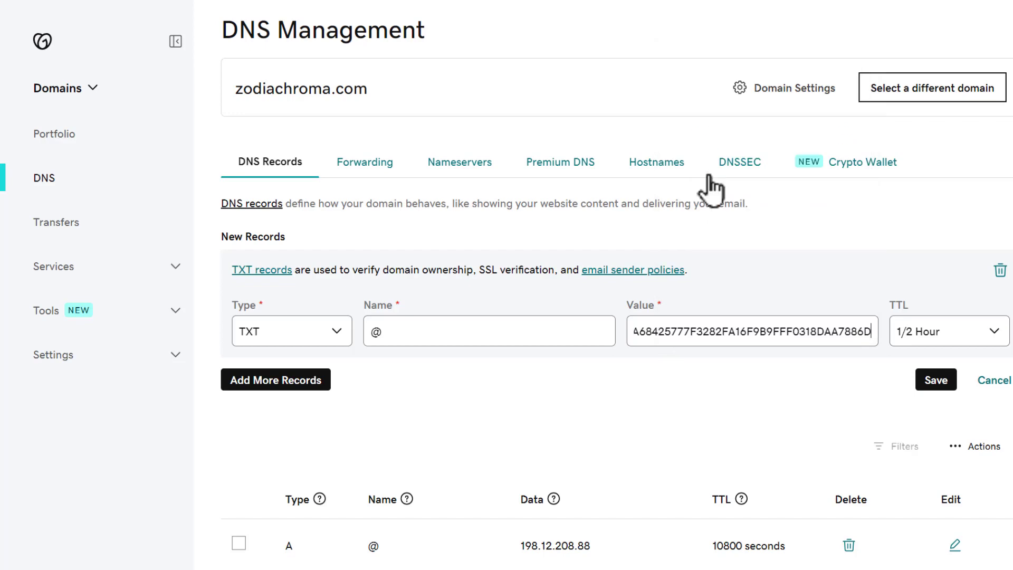
left_click(935, 381)
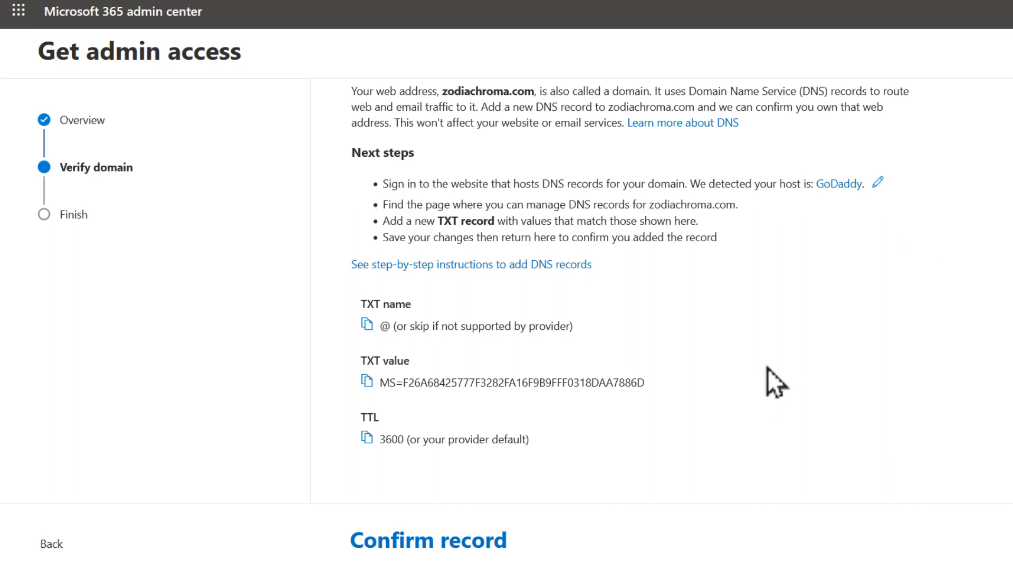
Confirm the record to become admin for zodiachroma.com, then return to the Power BI tab
left_click(434, 549)
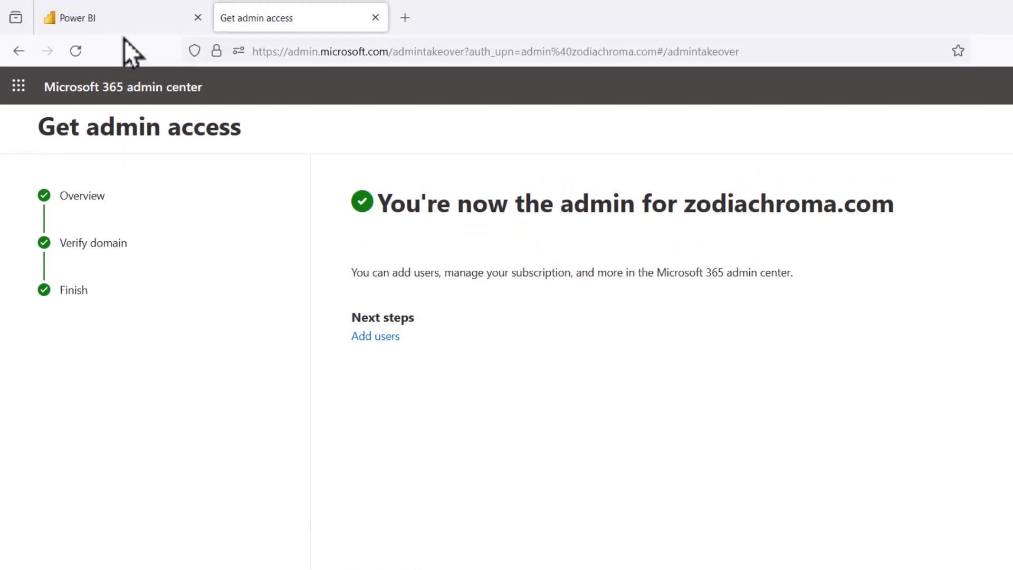
left_click(95, 16)
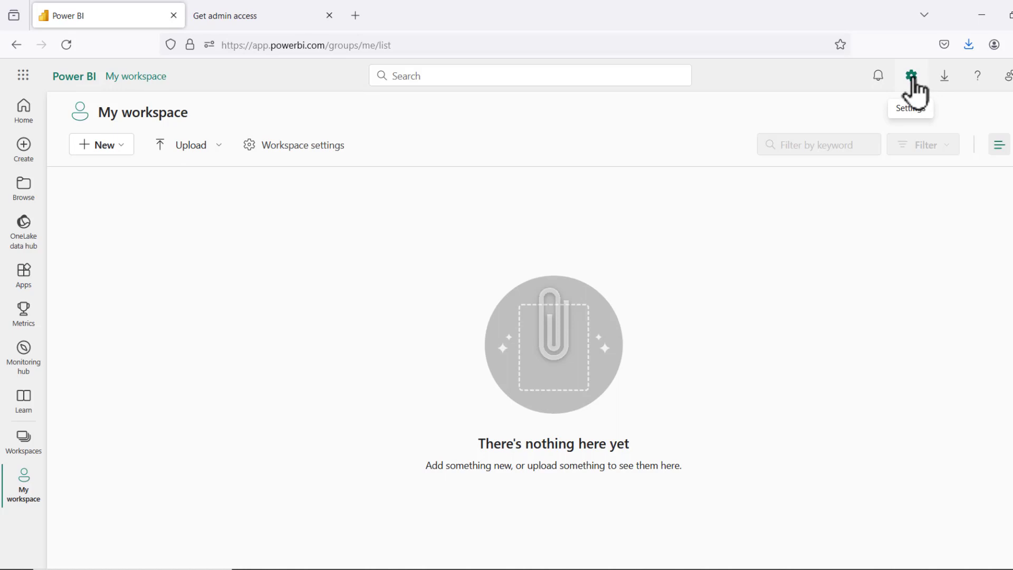
Open the Admin portal from the Settings gear and browse the Tenant settings list
left_click(913, 80)
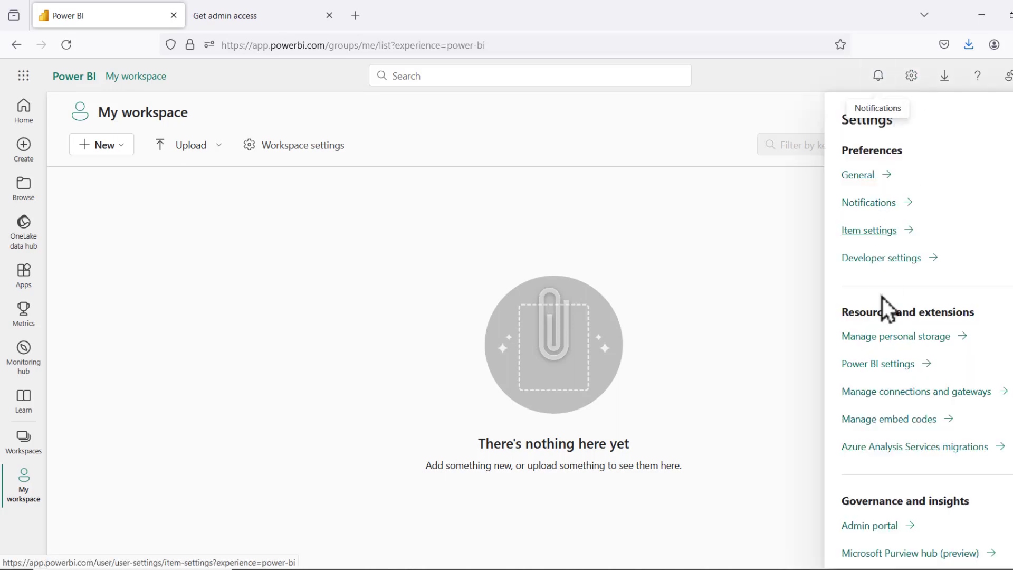
left_click(867, 528)
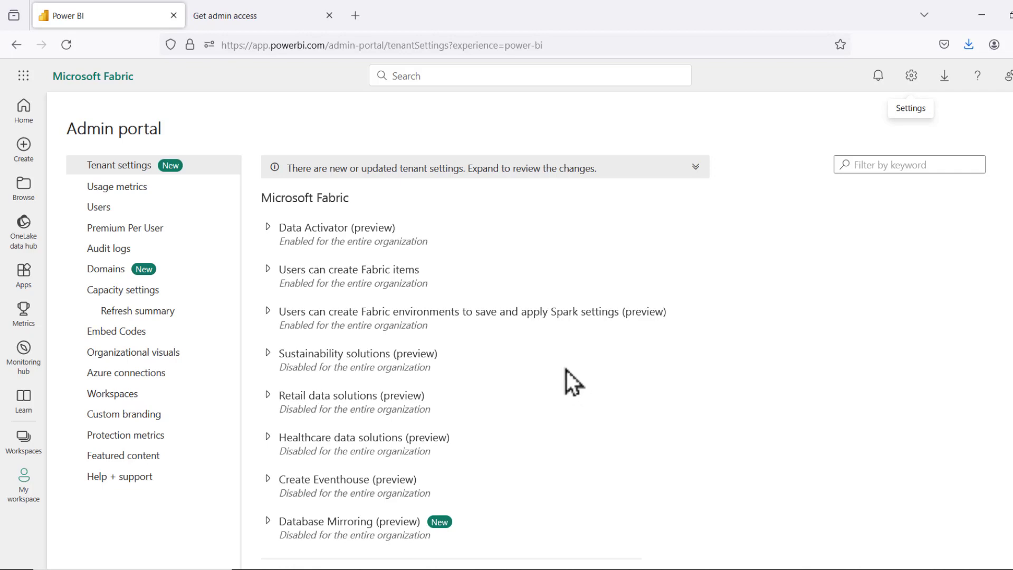
scroll(508, 249, "down", 10)
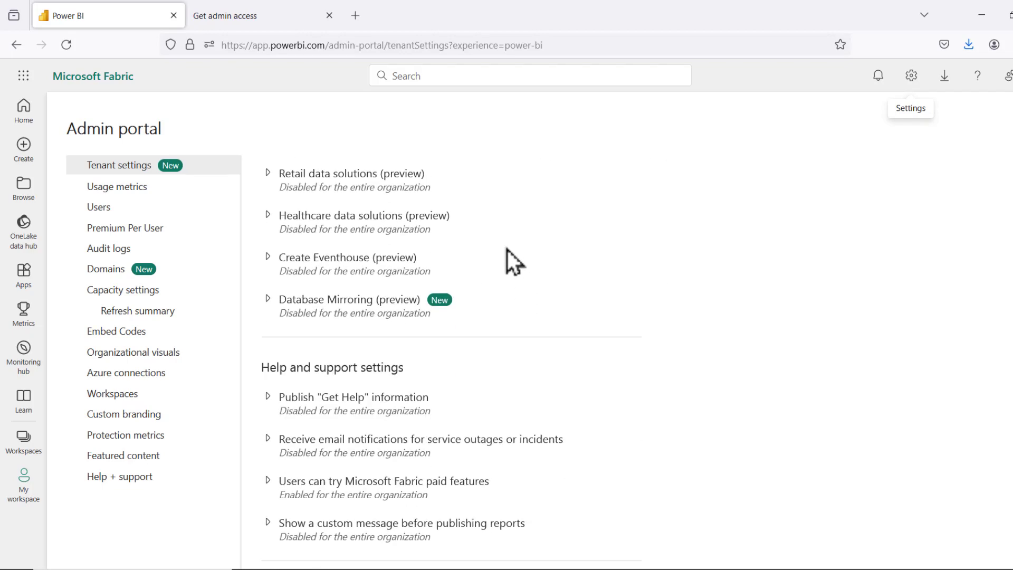
scroll(513, 253, "down", 6)
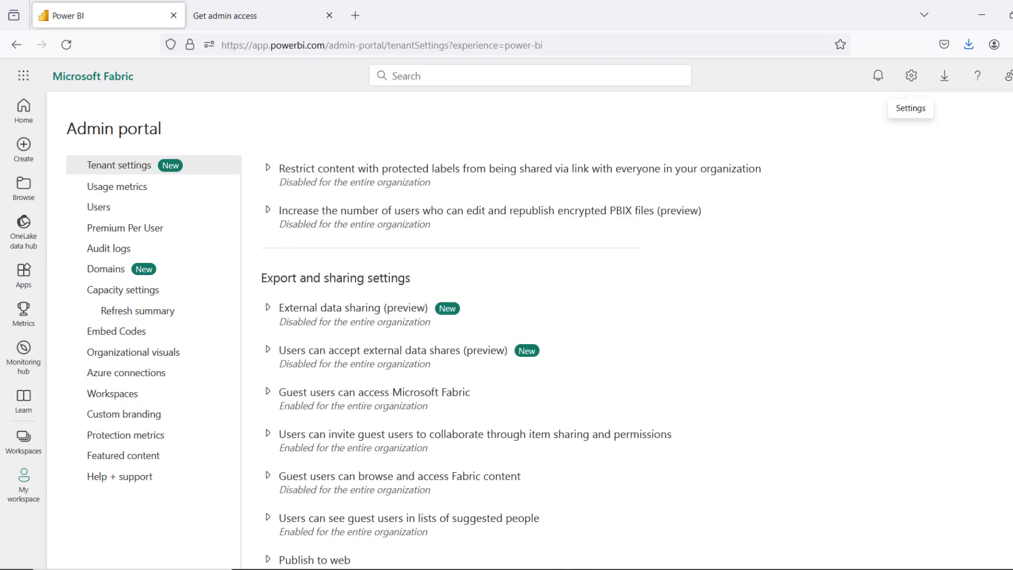
scroll(514, 254, "down", 20)
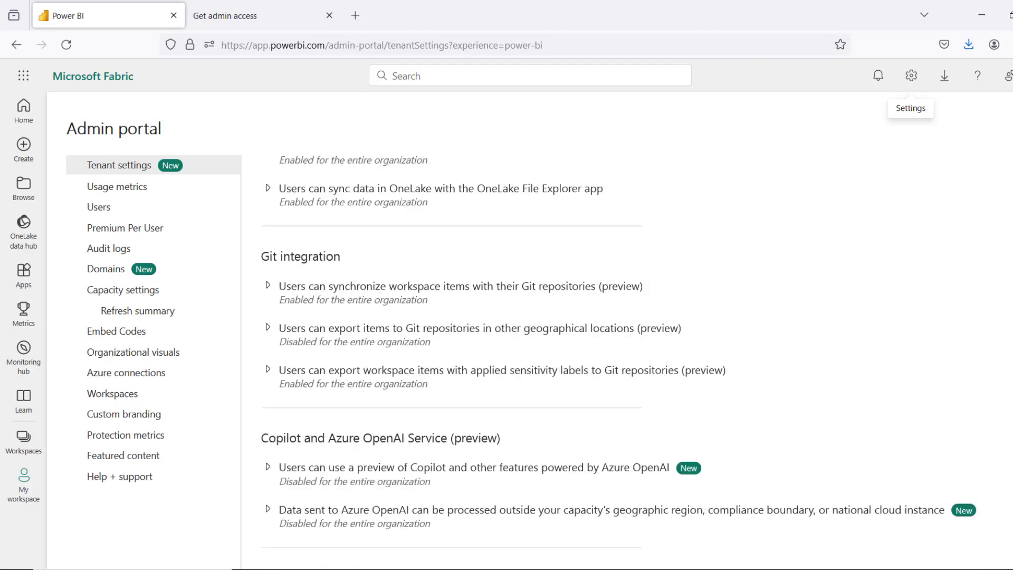
scroll(619, 357, "up", 20)
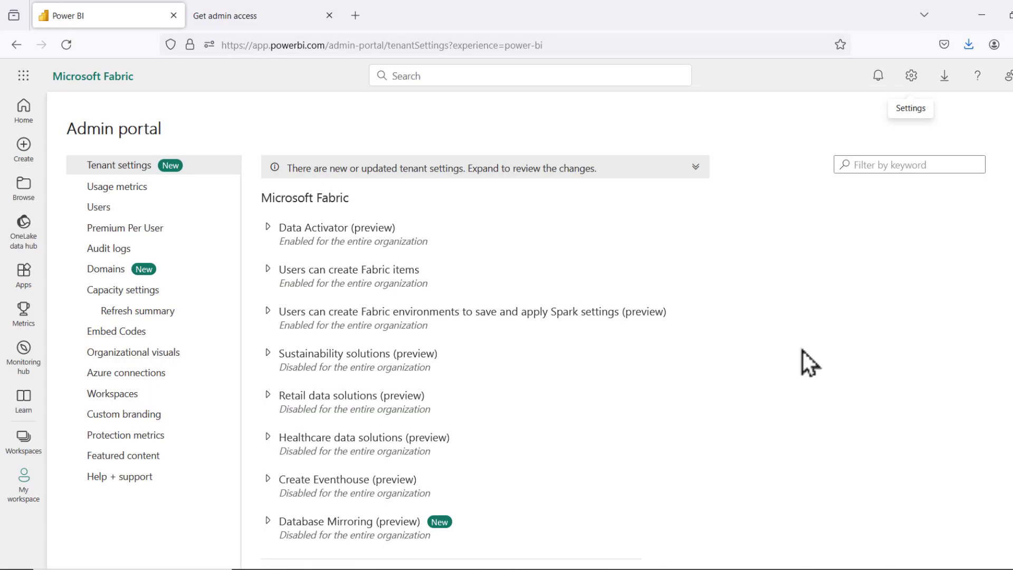
Filter tenant settings by 'MAP' and enable Map and filled map visuals organization-wide
left_click(887, 163)
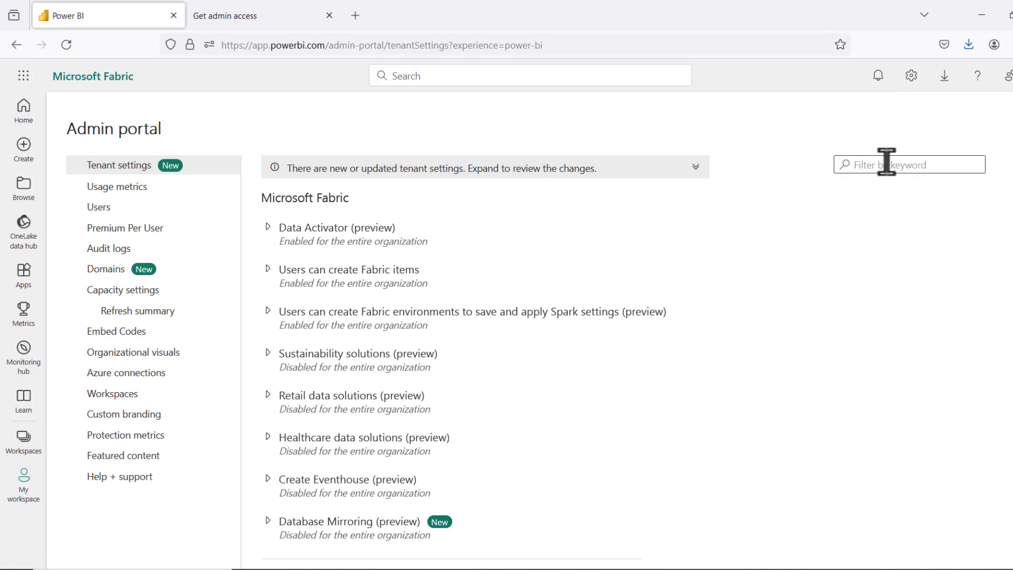
type("MAP")
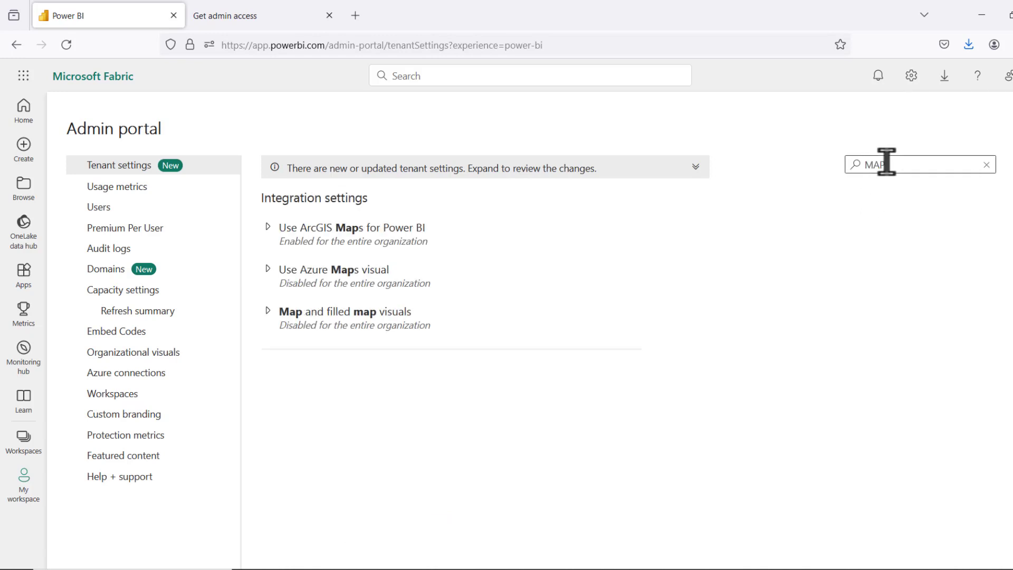
left_click(268, 312)
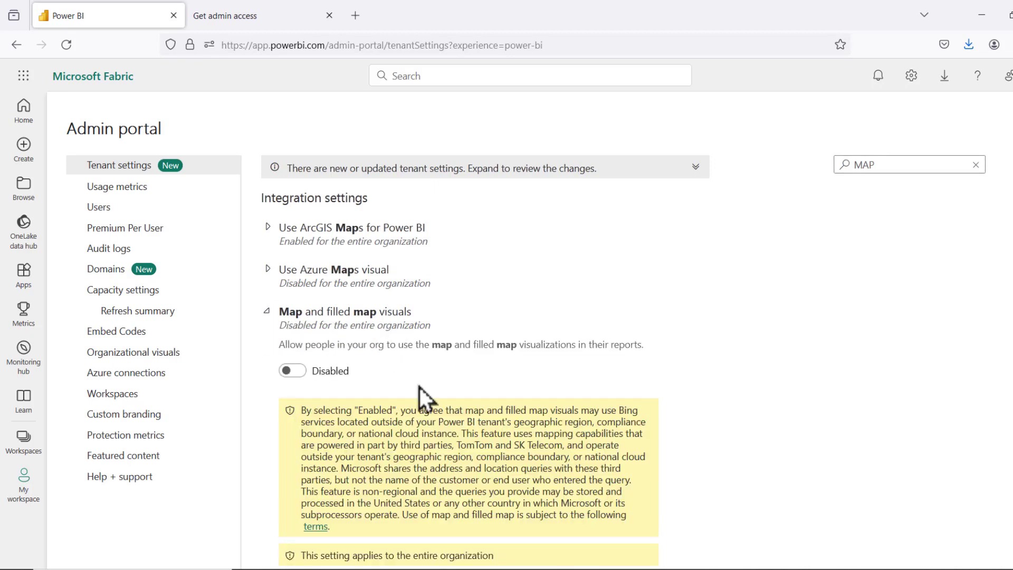
scroll(410, 379, "down", 2)
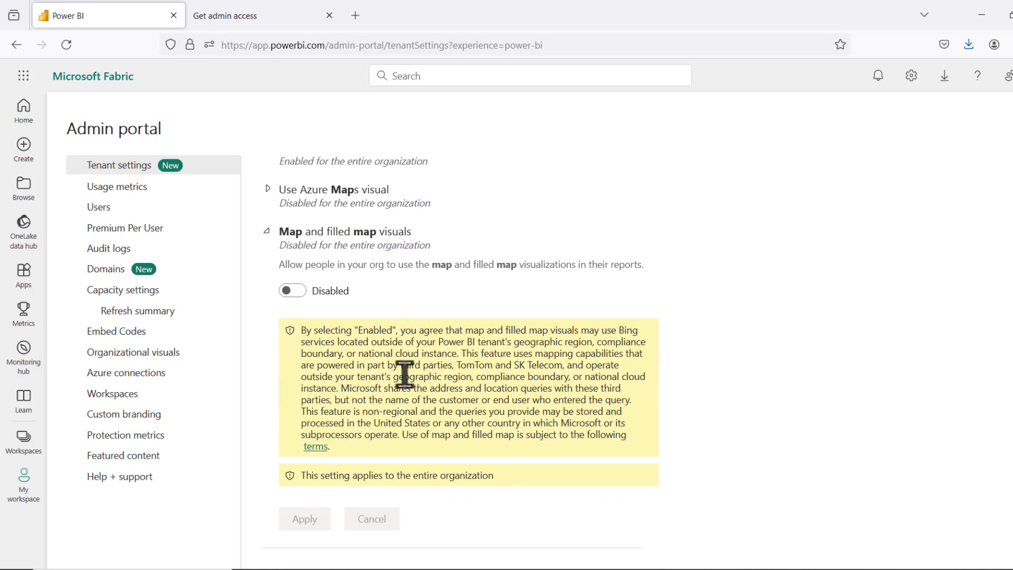
left_click(293, 291)
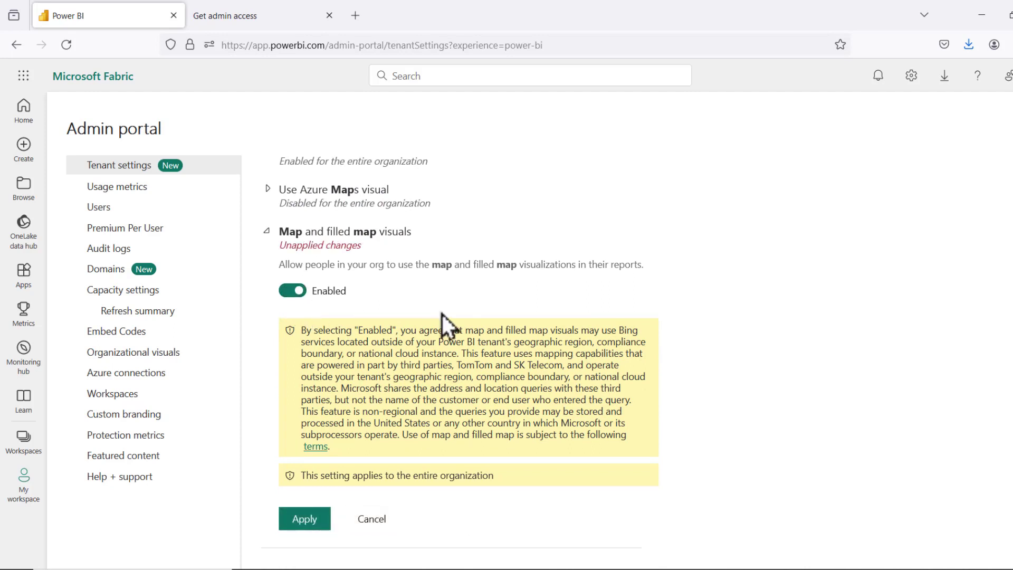
left_click(302, 520)
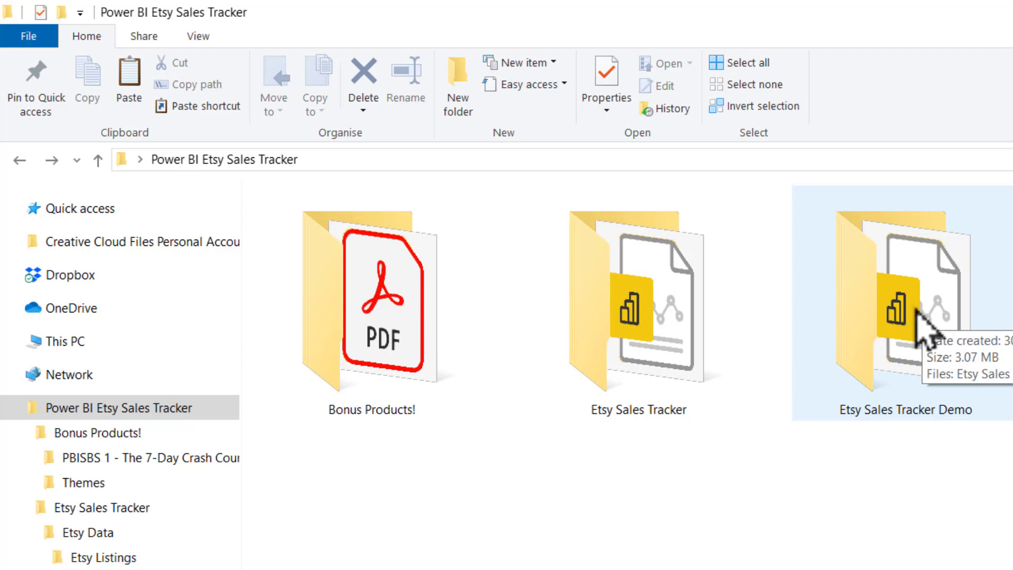
Open the Etsy Sales Tracker Demo folder and select Etsy Sales Tracker Demo.pbix
double_click(921, 328)
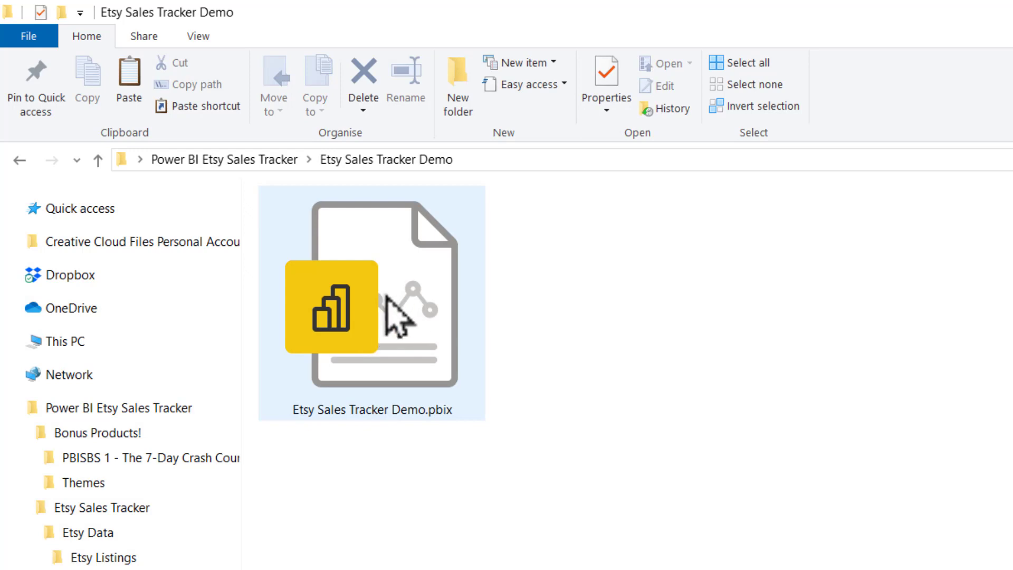
left_click(399, 317)
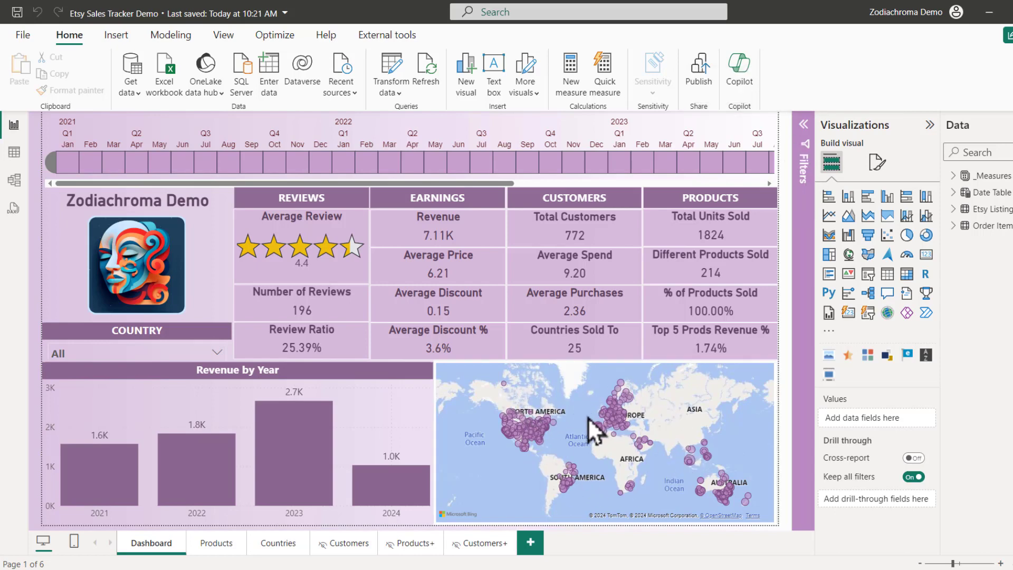
Tick 'Use Map and Filled Map visuals' in the global Security options and confirm
left_click(27, 36)
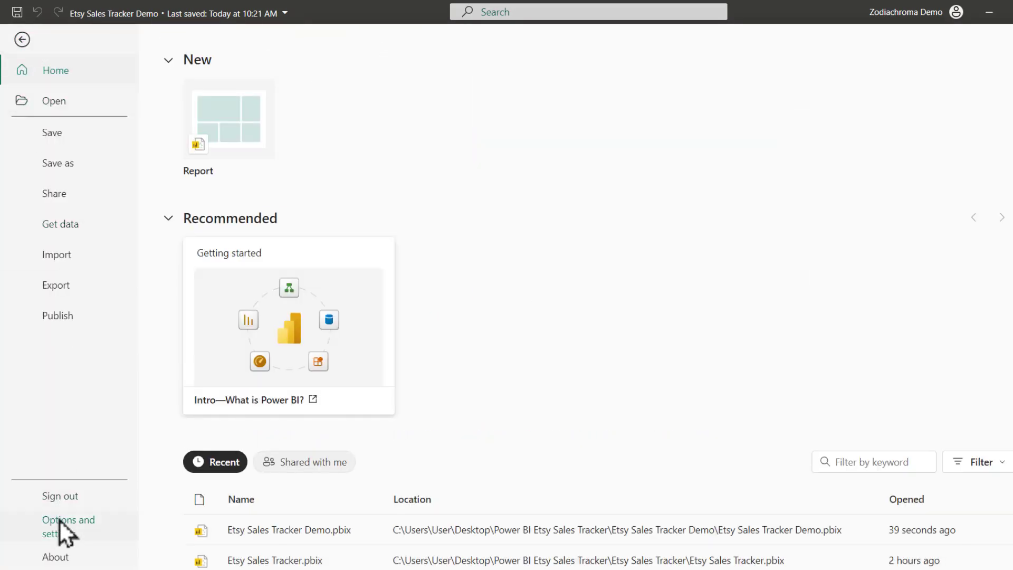
left_click(62, 523)
key("Escape")
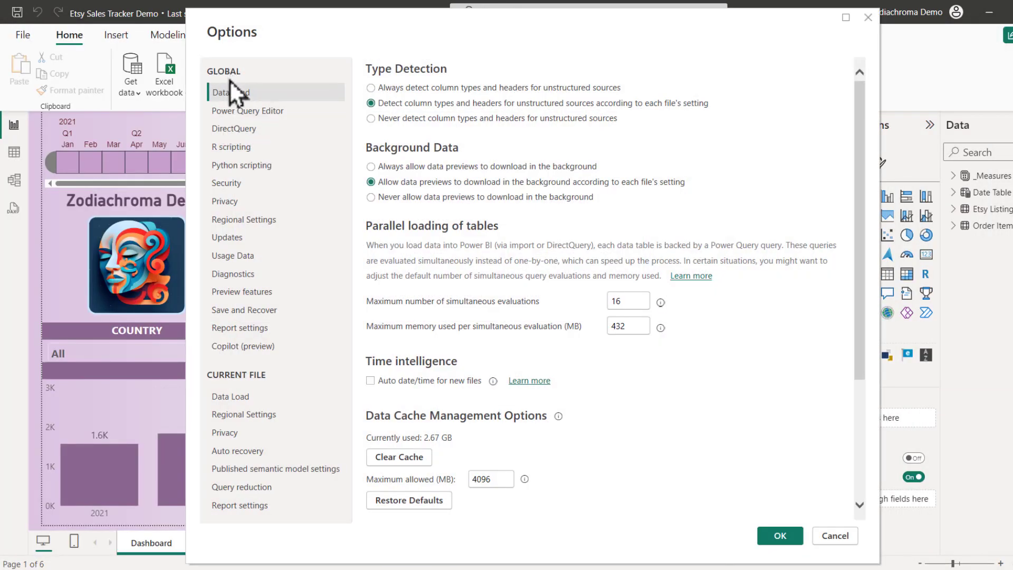
left_click(237, 188)
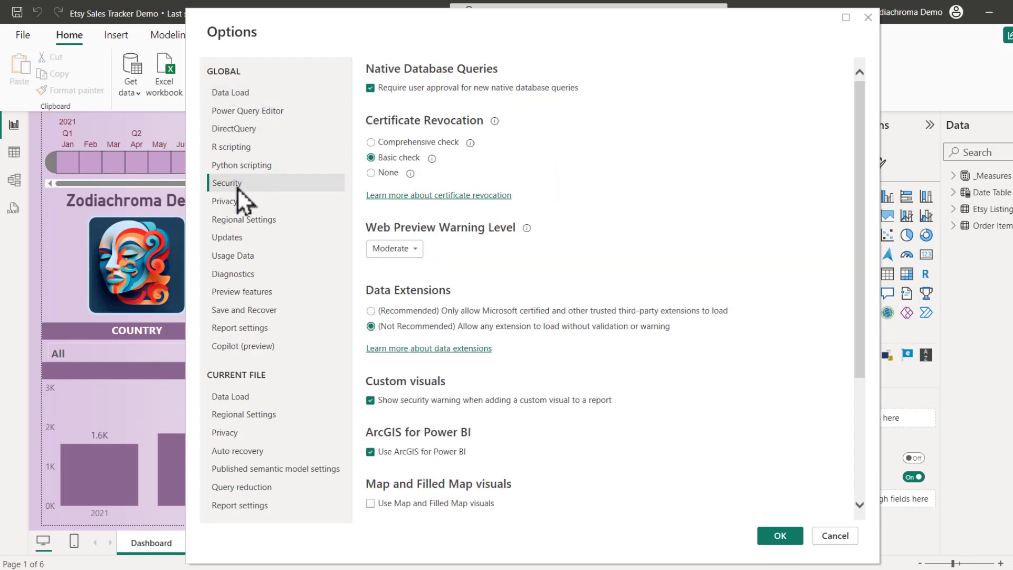
scroll(521, 369, "down", 4)
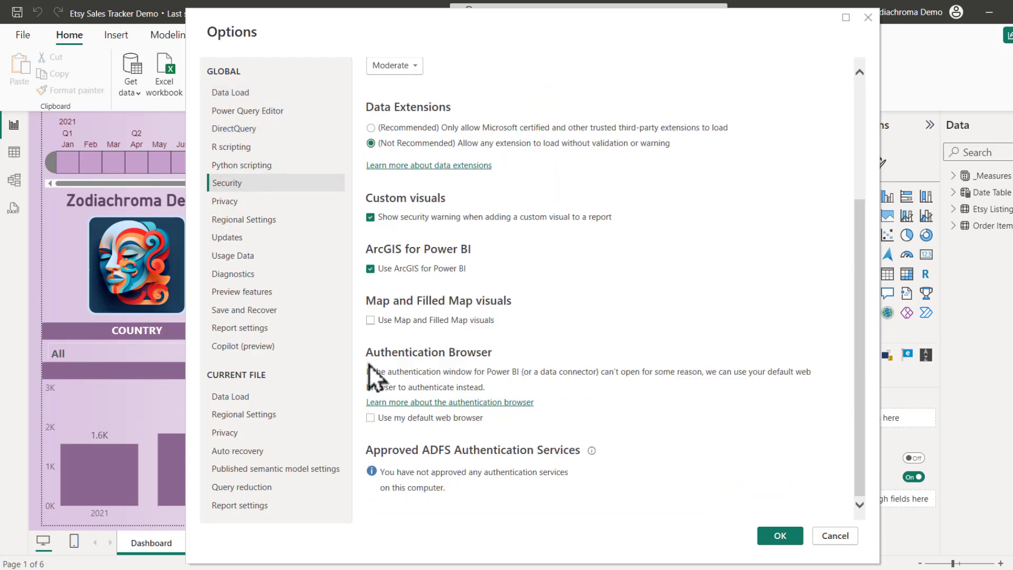
left_click(371, 320)
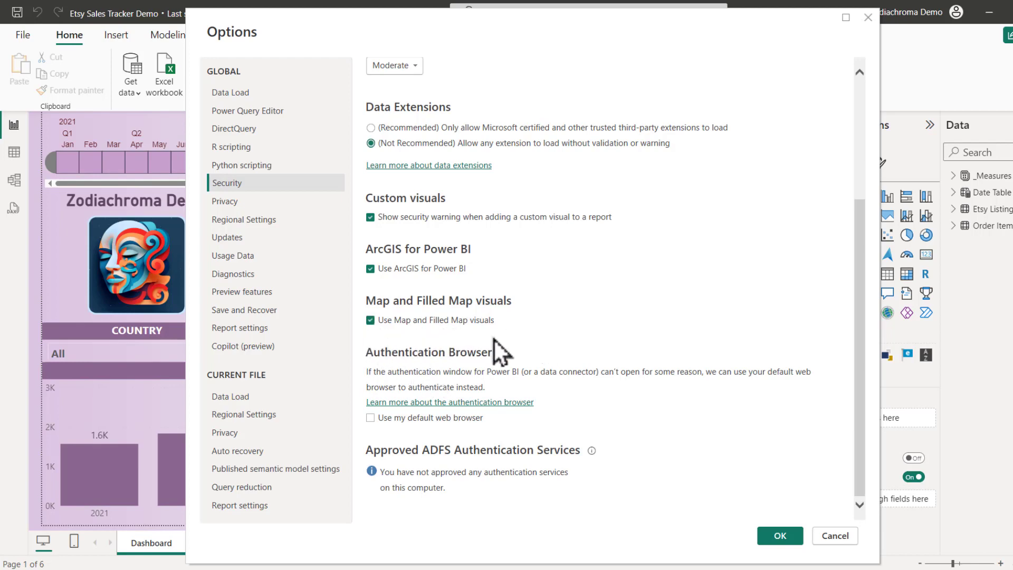
left_click(780, 536)
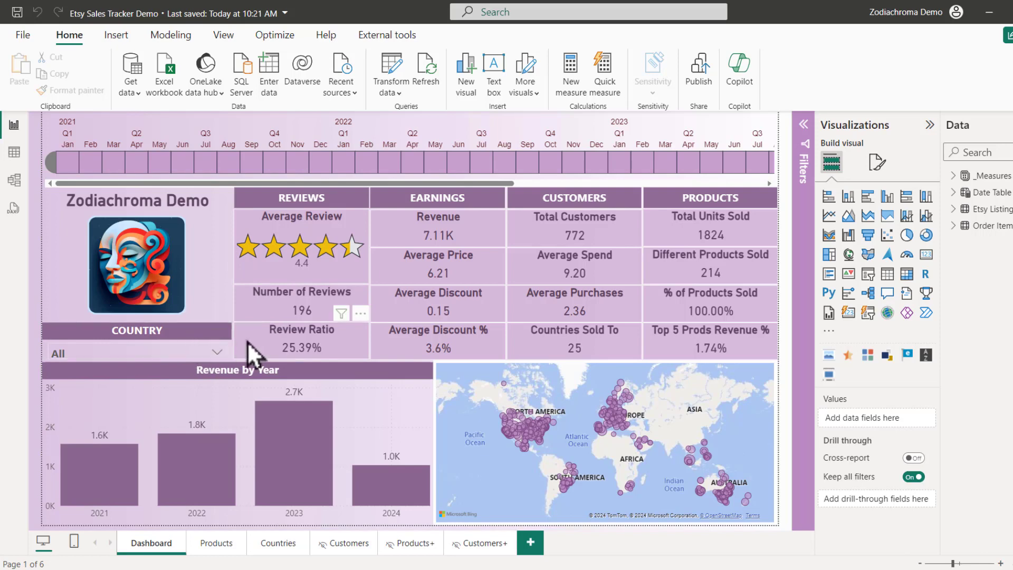
Publish Etsy Sales Tracker Demo to My workspace and dismiss the success message
mouse_move(246, 277)
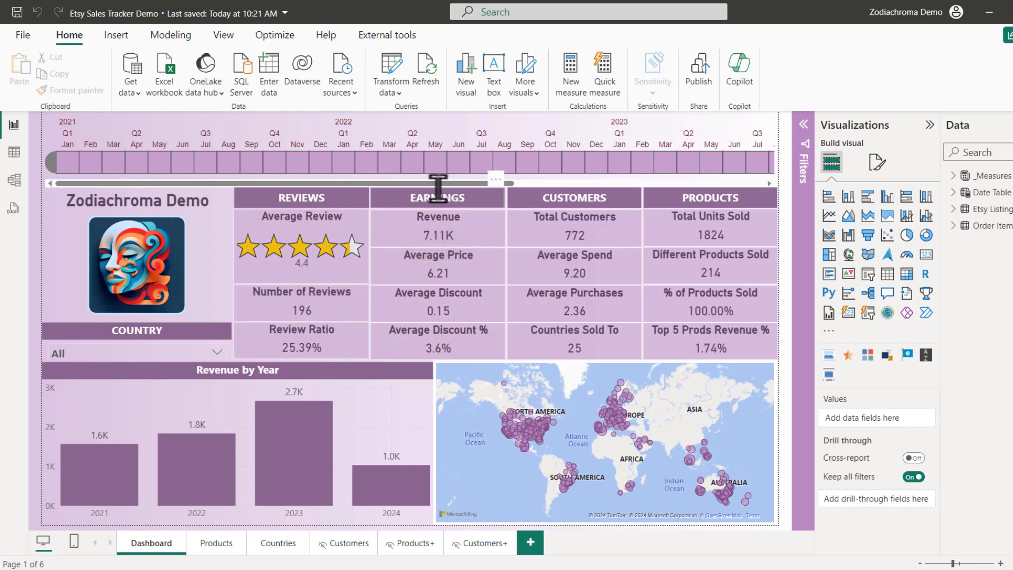
left_click(701, 68)
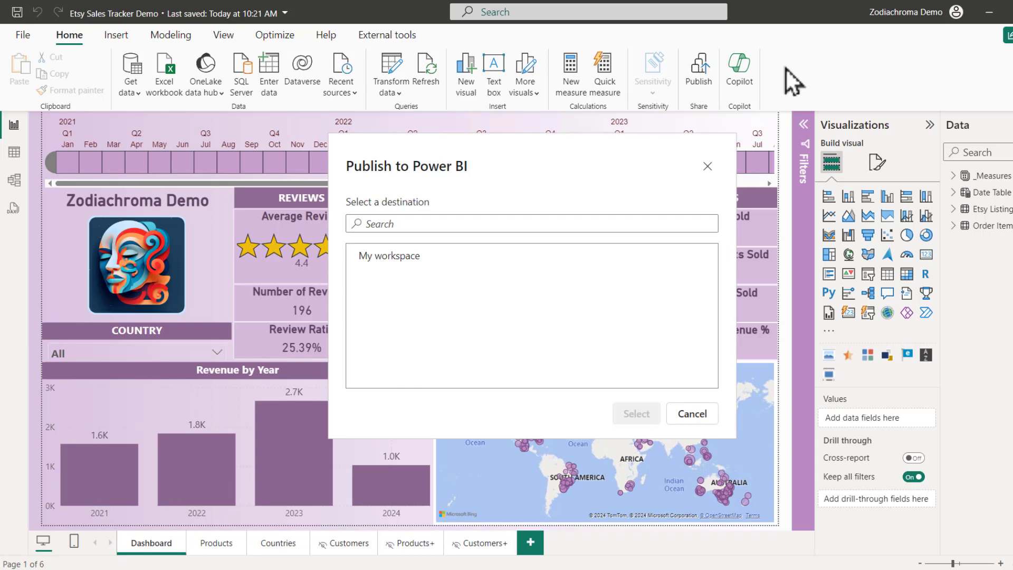
left_click(393, 257)
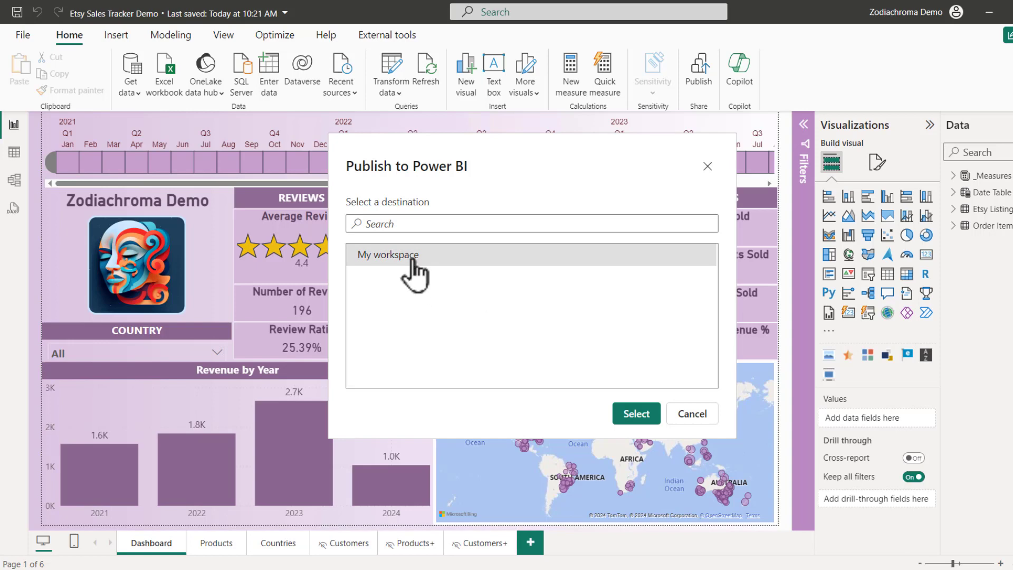
left_click(648, 417)
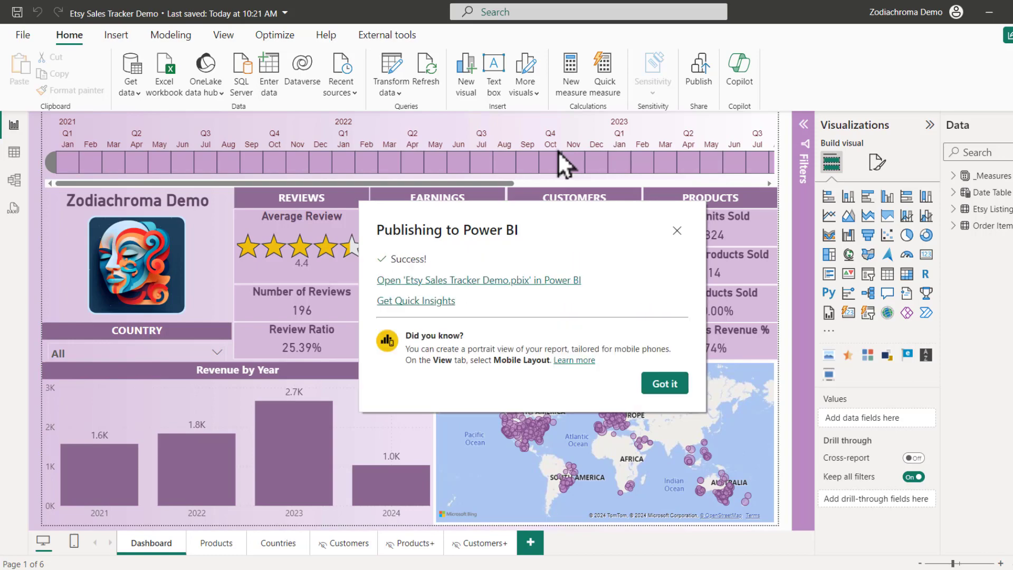
left_click(672, 382)
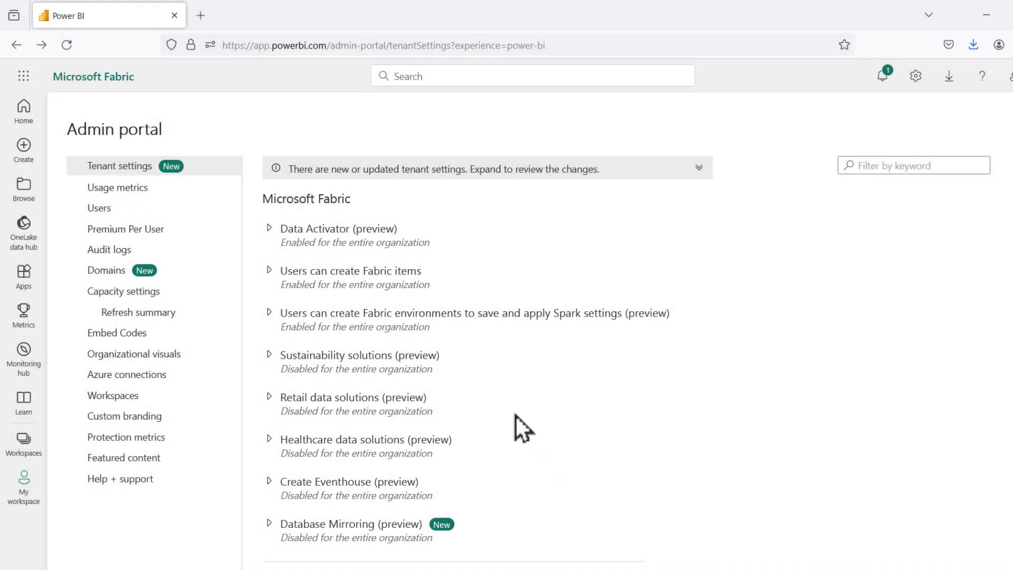
Open the Etsy Sales Tracker Demo report from My workspace and close the PowerPoint tip
left_click(30, 485)
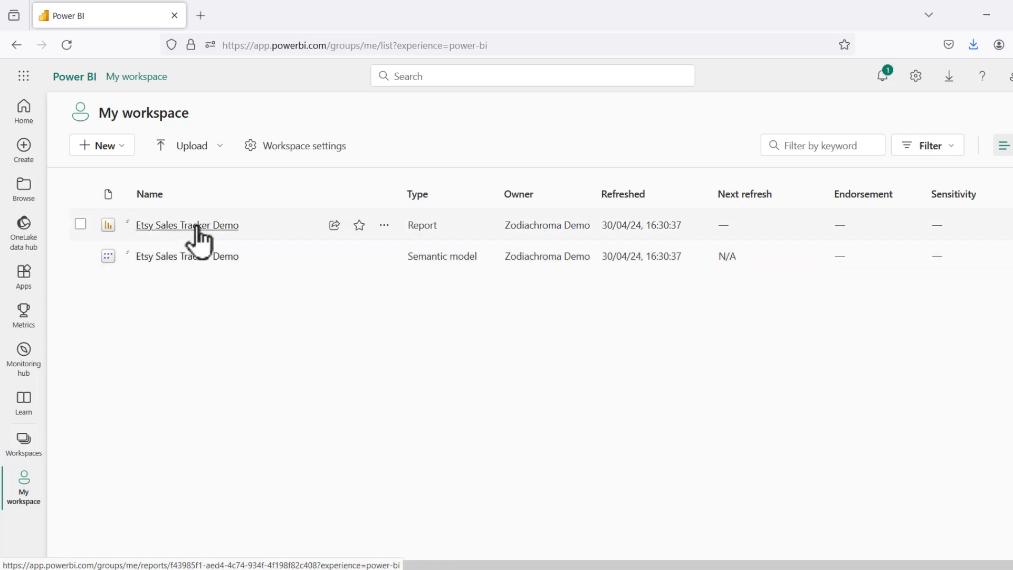
left_click(173, 227)
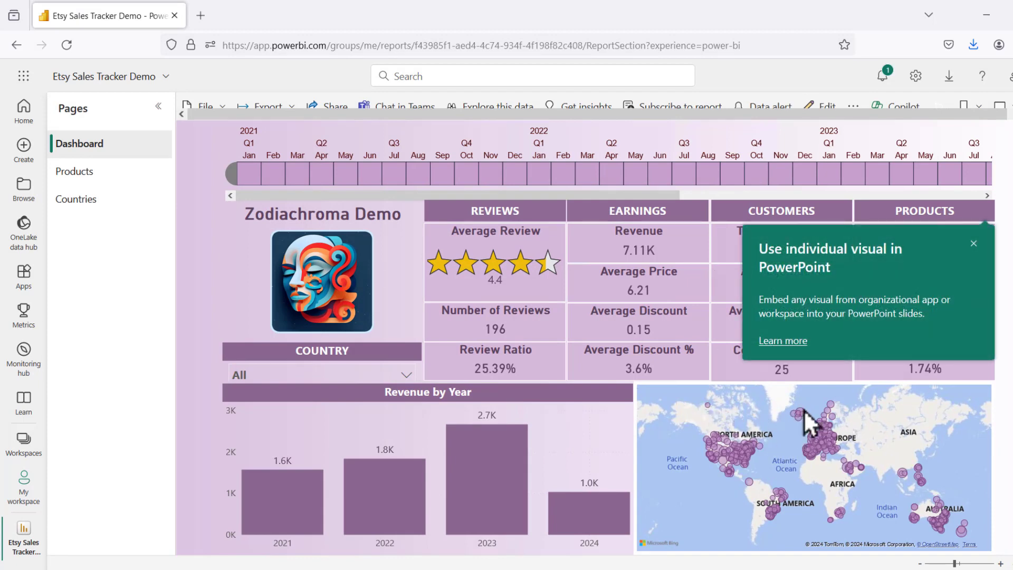
left_click(974, 245)
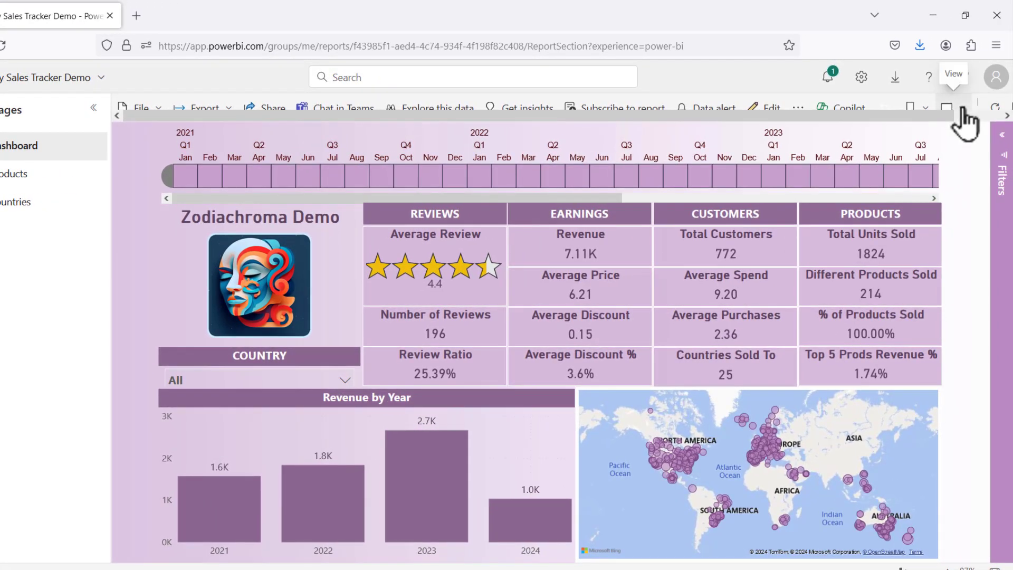
Switch the report to Full screen view and check the bottom-bar page list
left_click(964, 112)
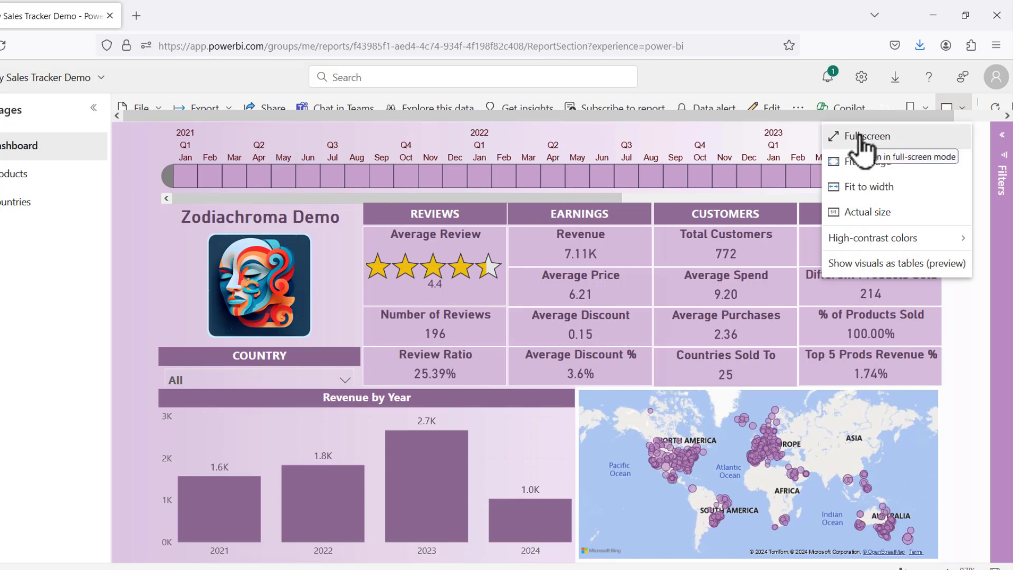
left_click(860, 138)
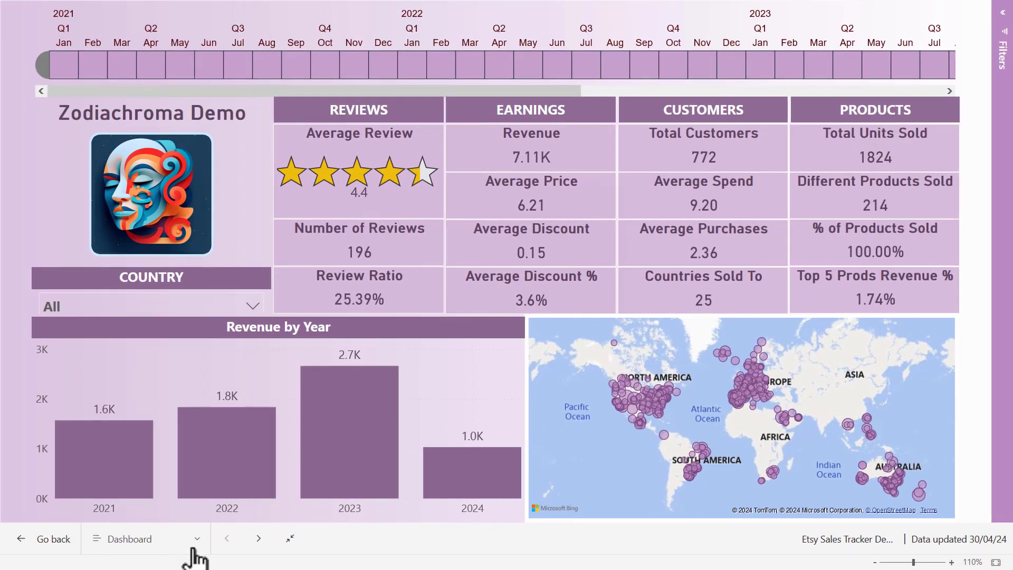
left_click(195, 542)
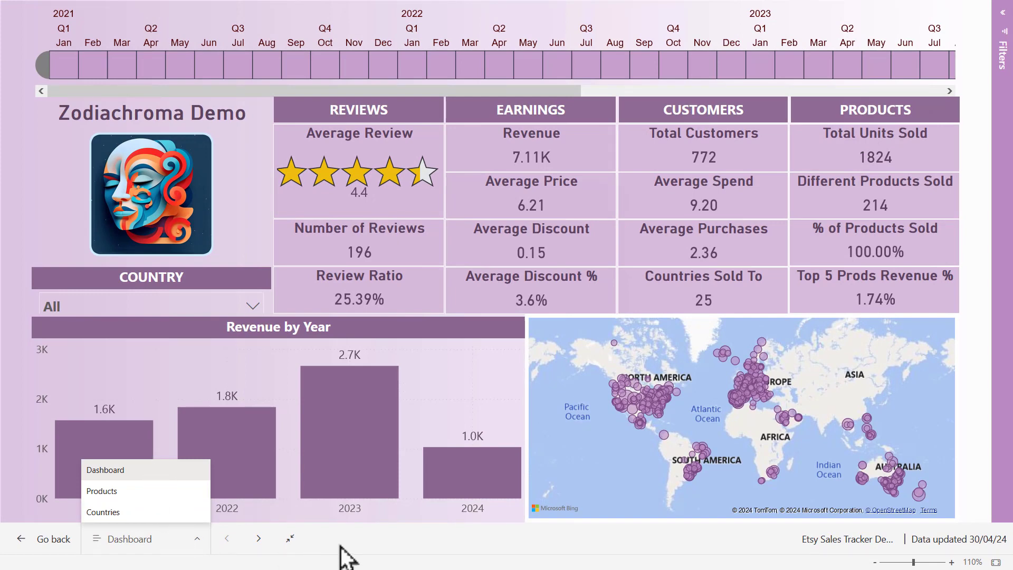
left_click(337, 547)
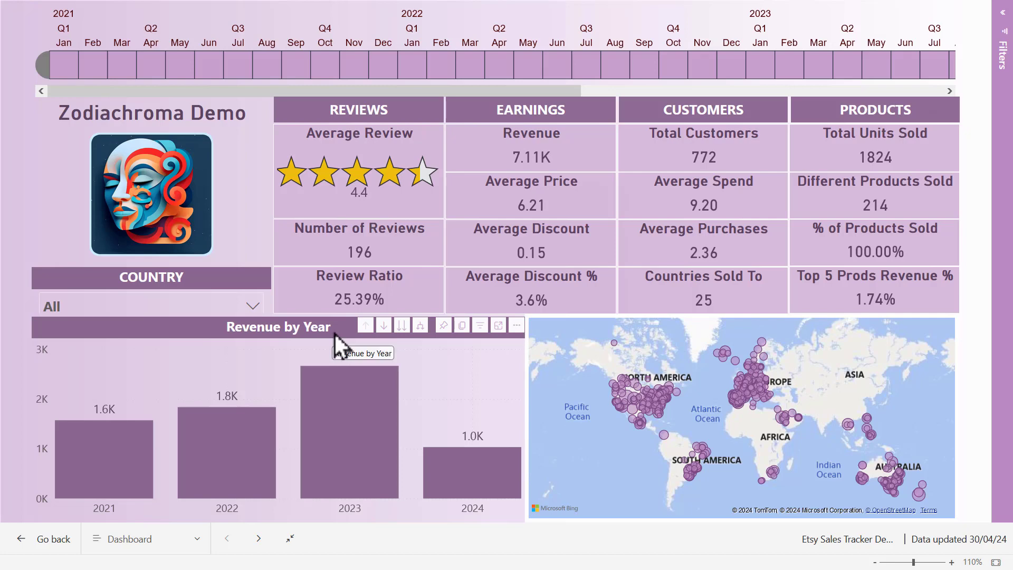
Switch on drill-down mode in the Revenue by Year chart header
left_click(384, 326)
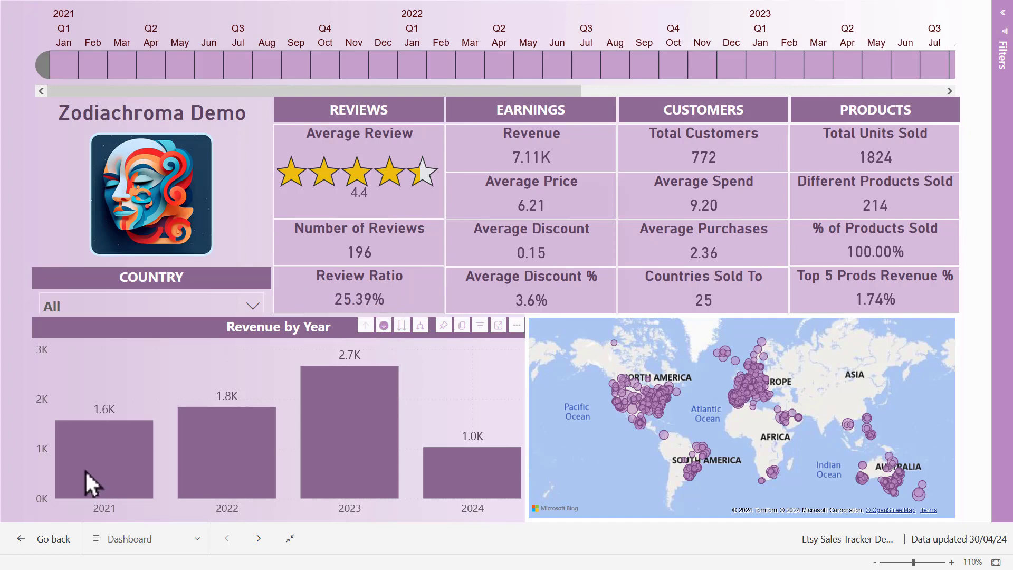
mouse_move(90, 463)
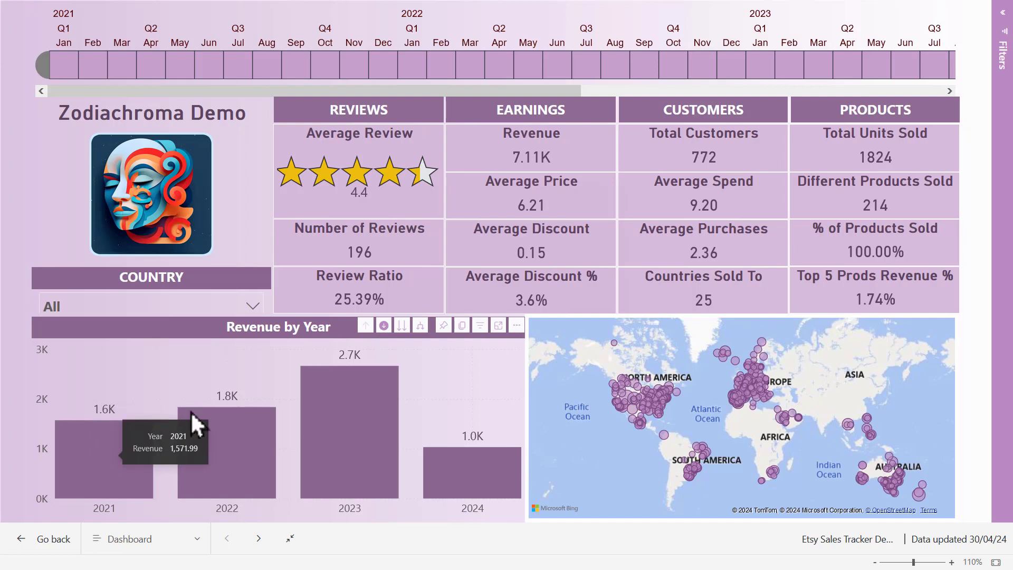
left_click(385, 328)
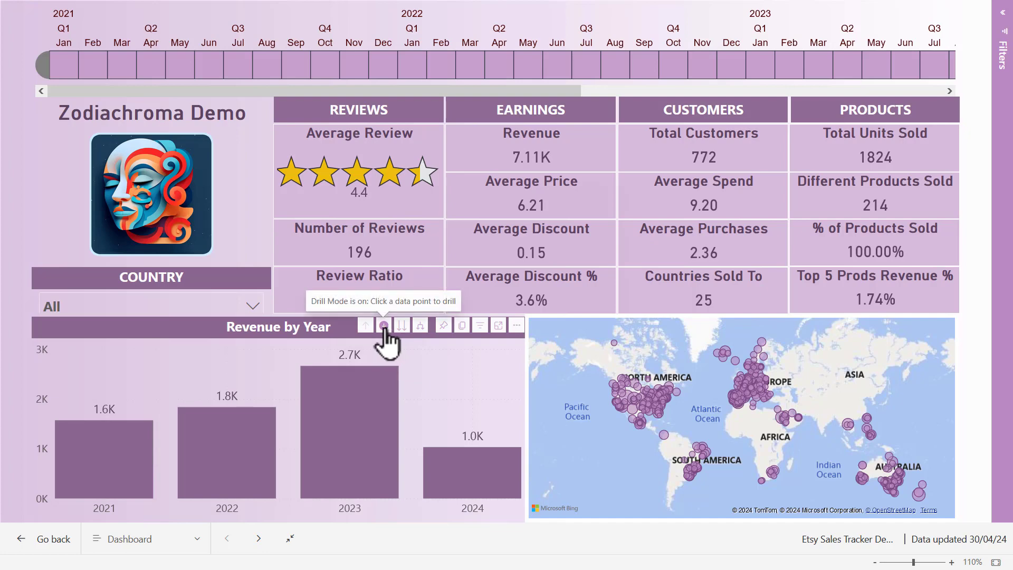
left_click(93, 457)
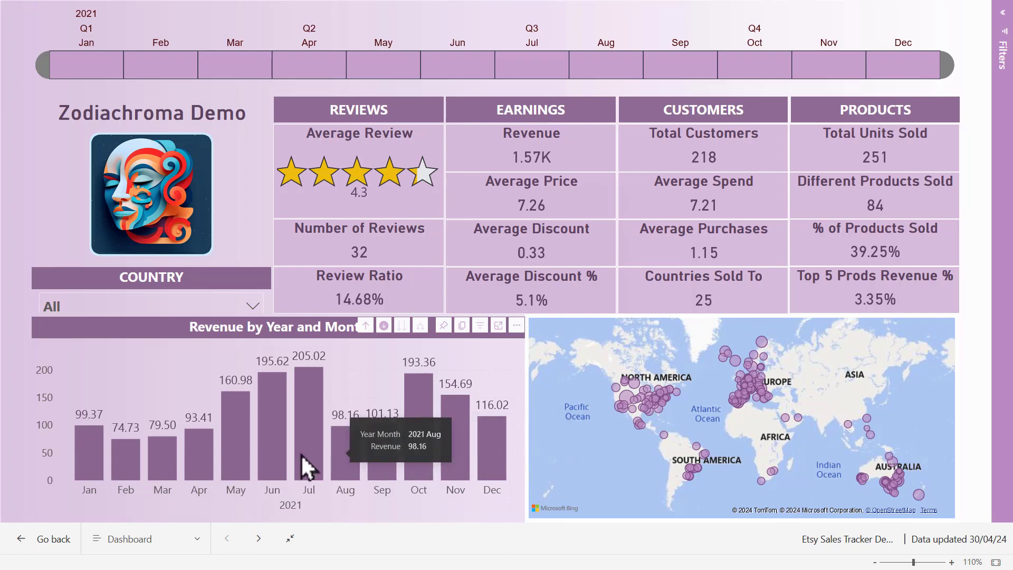
left_click(365, 326)
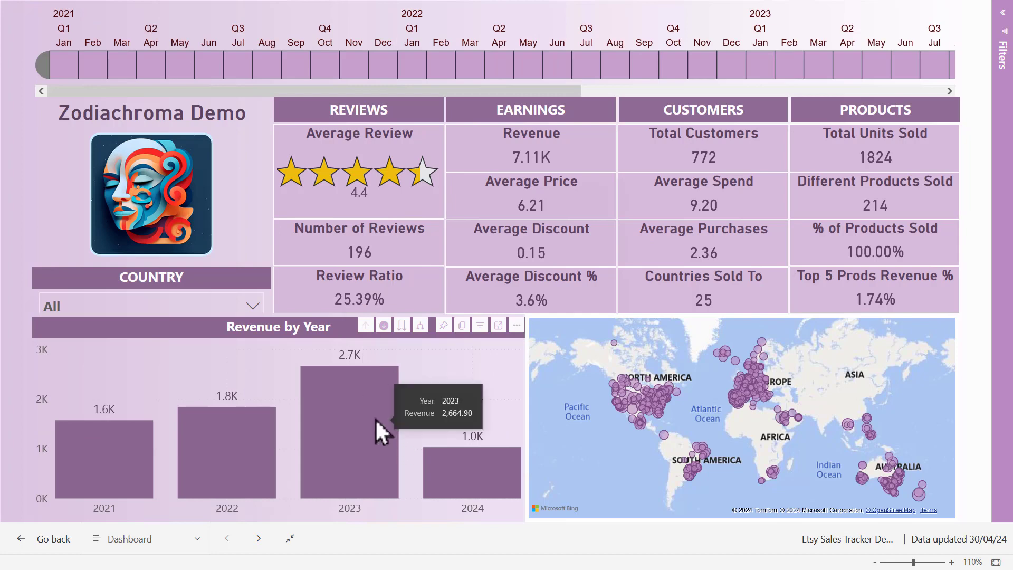
Set the COUNTRY slicer to United States only by clearing Select all
left_click(253, 306)
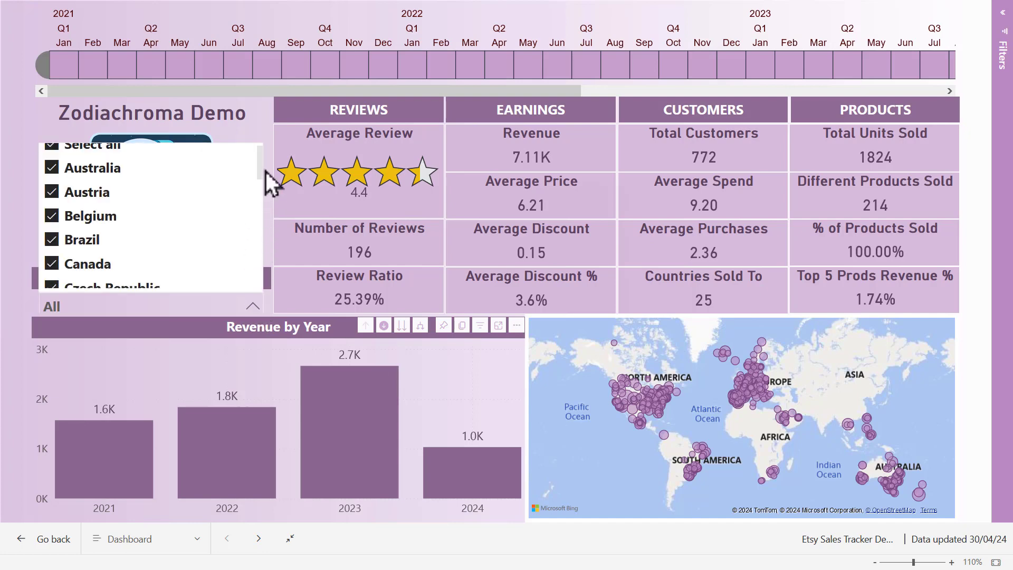
left_click_drag(260, 172, 260, 157)
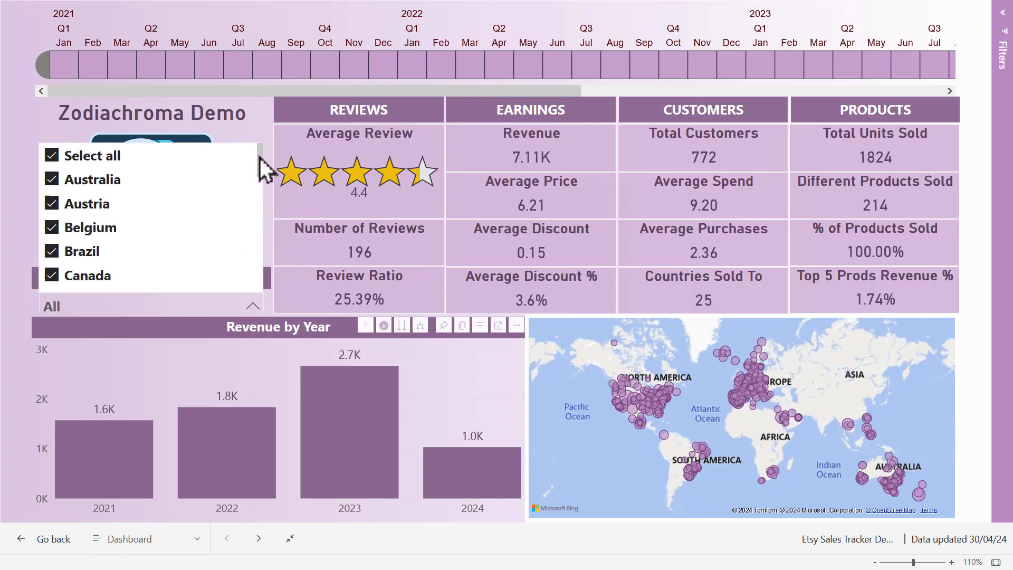
left_click(53, 159)
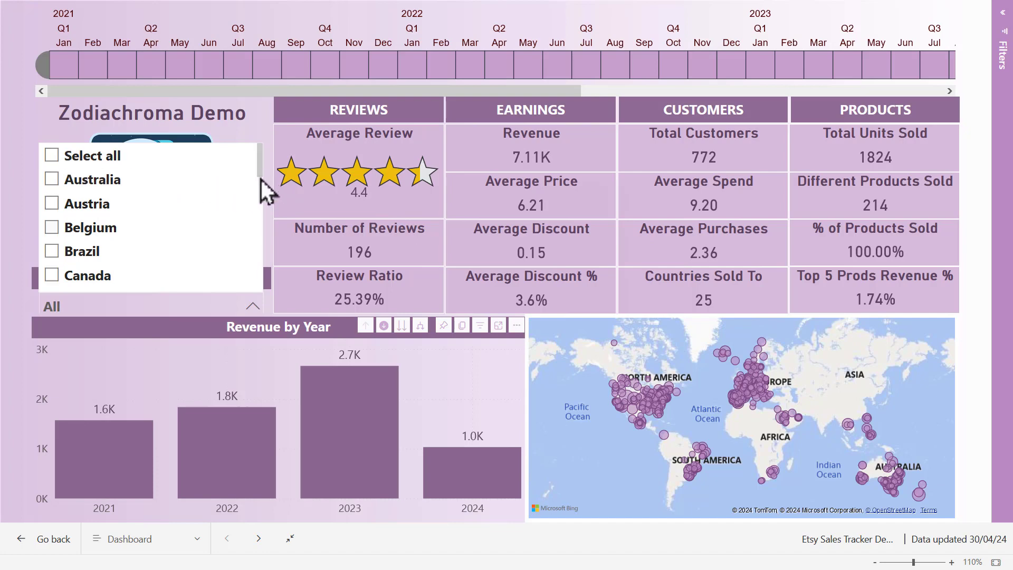
left_click_drag(261, 179, 271, 301)
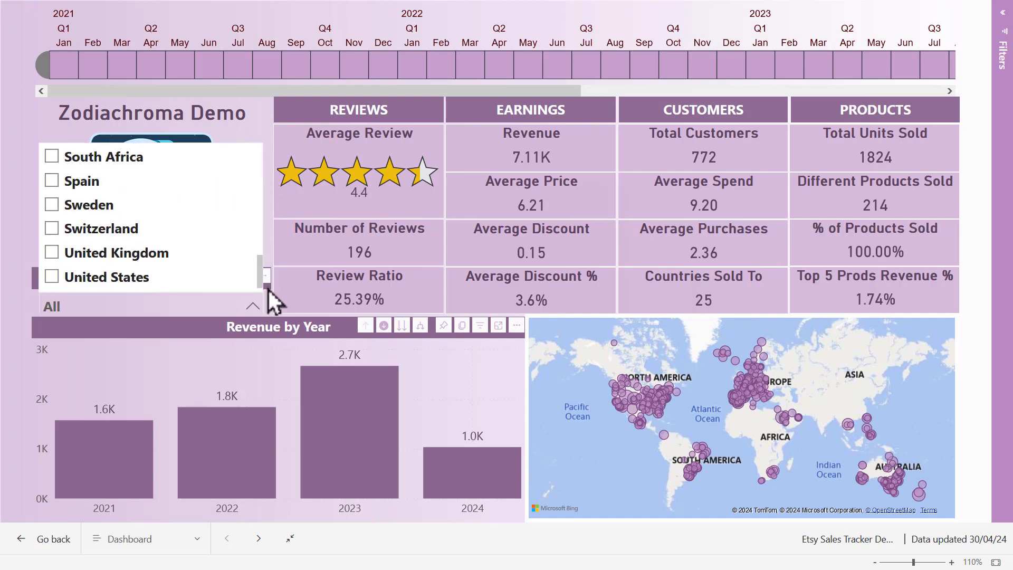
left_click(52, 277)
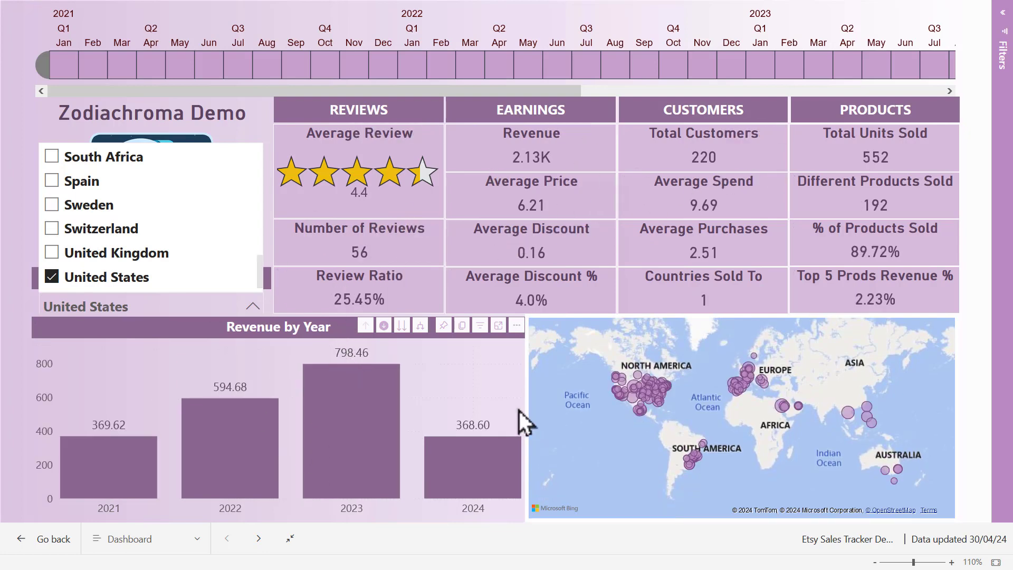
left_click(270, 218)
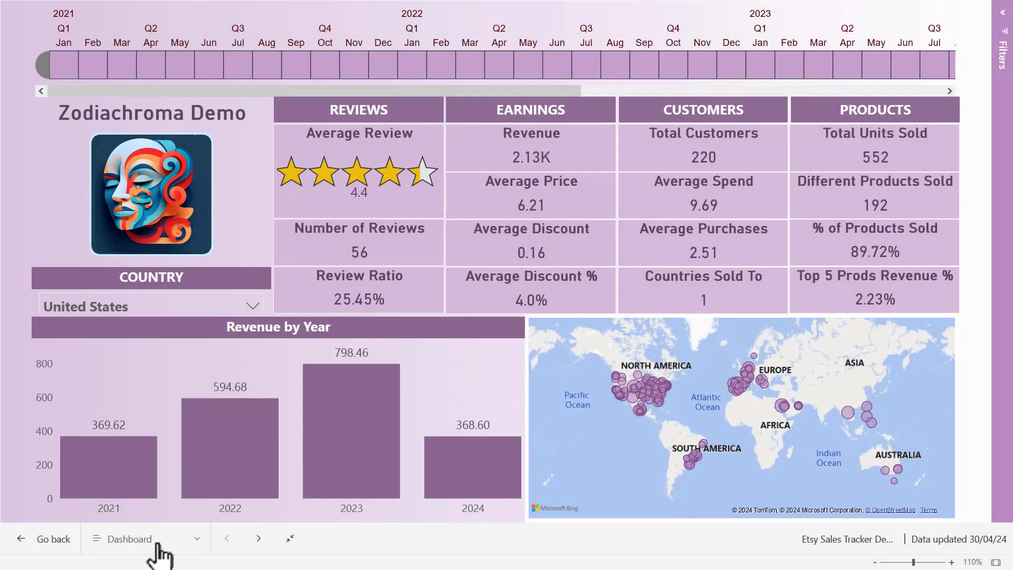
Go to the Products page and select the SWAM0039 row in the table
left_click(154, 547)
left_click(136, 492)
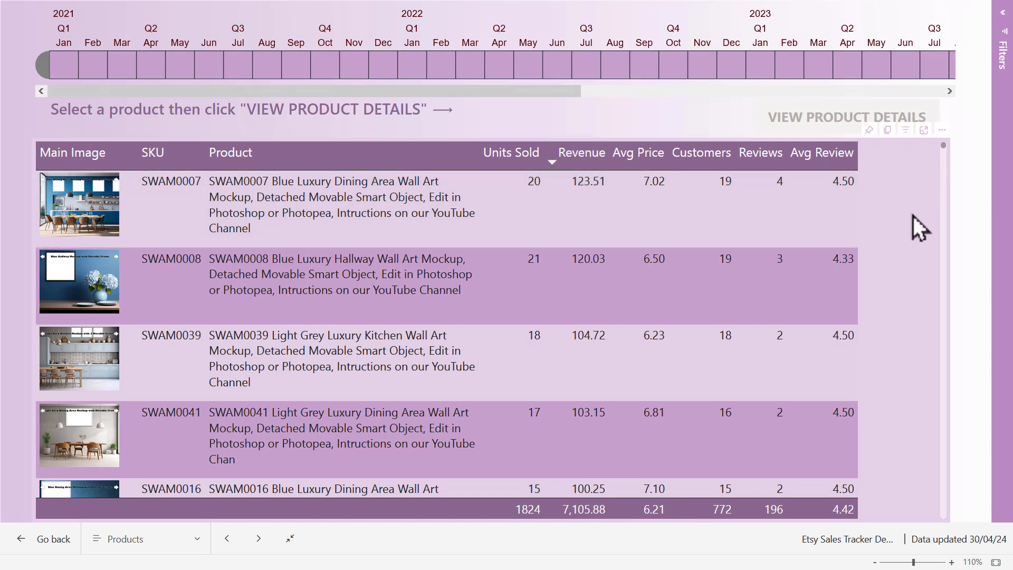
mouse_move(945, 146)
left_mouse_down()
mouse_move(935, 230)
mouse_move(935, 142)
left_mouse_up()
left_click(78, 357)
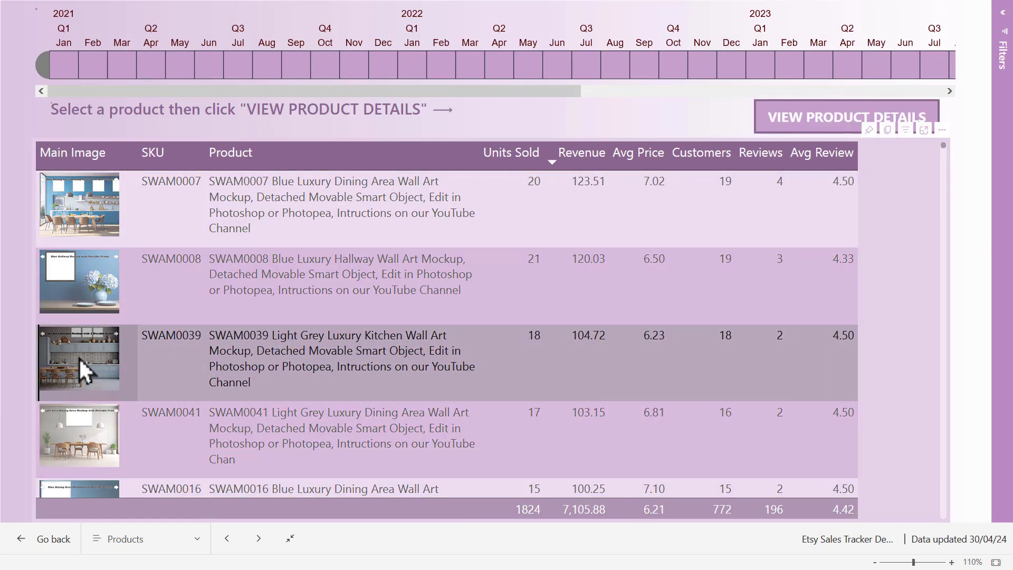
Drill through to SWAM0039's page showing 104.72 revenue, 18 customers and a 4.5 average review
left_click(812, 120)
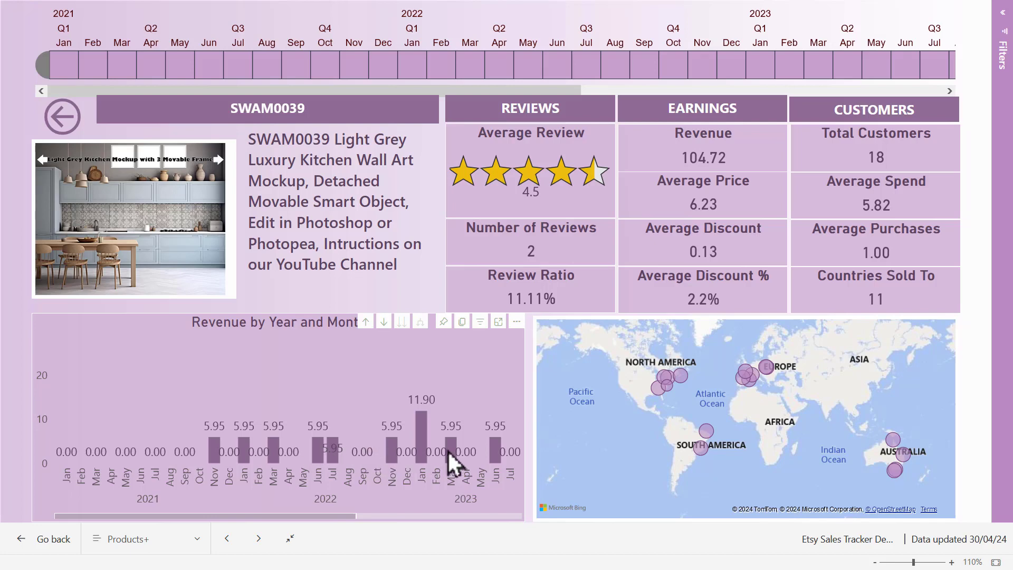
left_click_drag(352, 520, 220, 528)
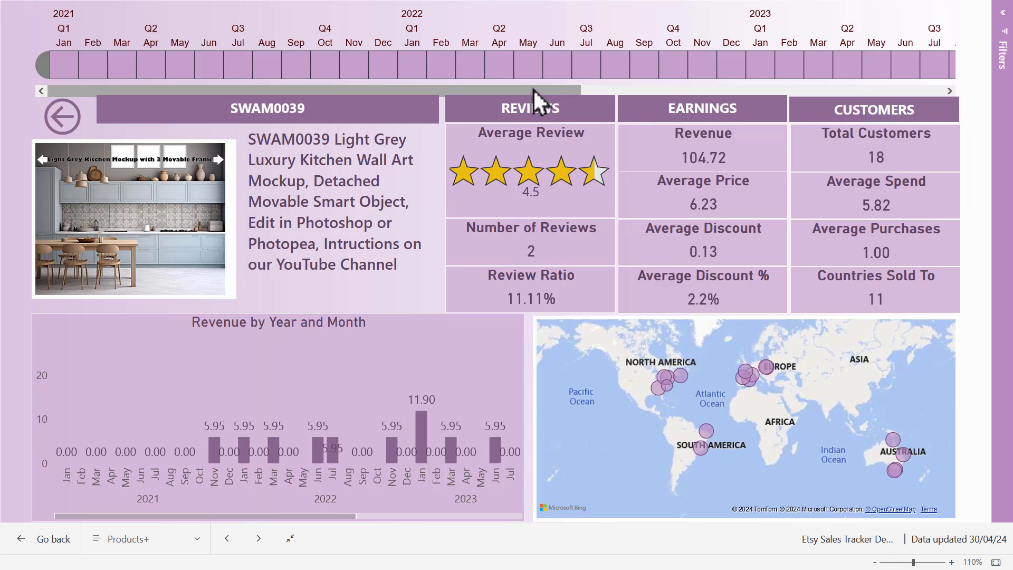
left_click_drag(533, 88, 918, 84)
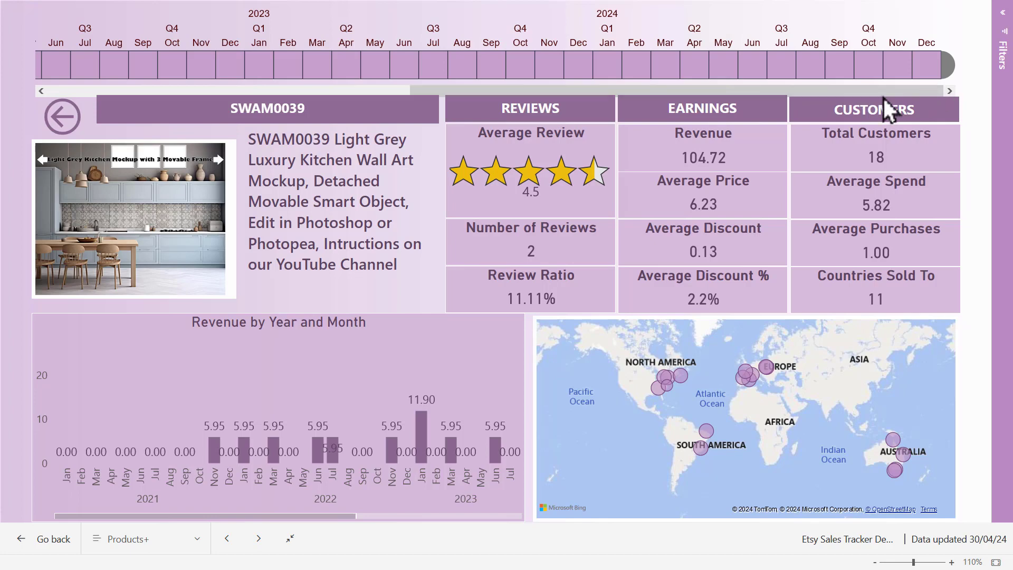
Filter the timeline to January–December 2024 and roll the revenue chart up to yearly totals
left_click(605, 71)
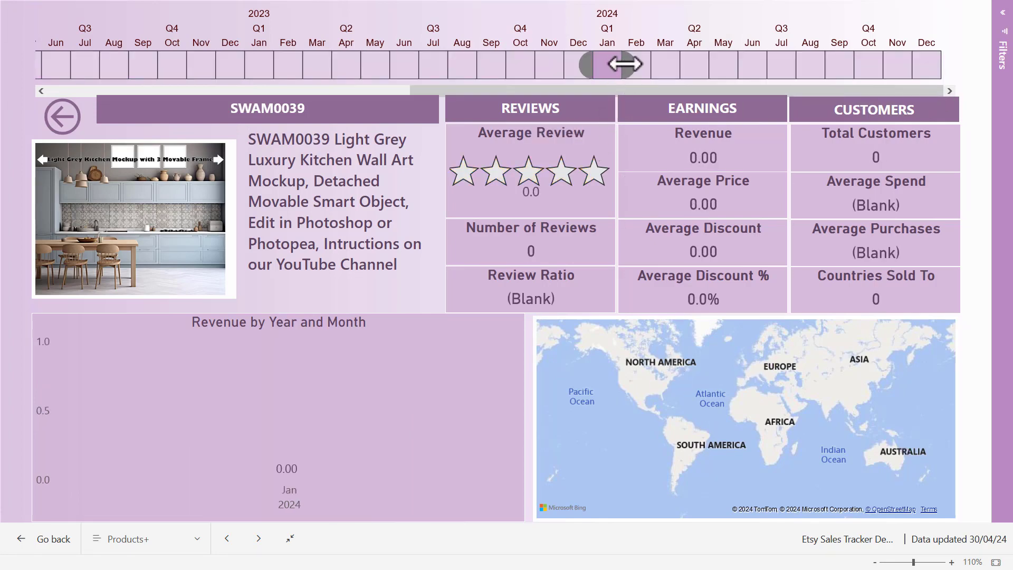
left_click_drag(624, 64, 929, 64)
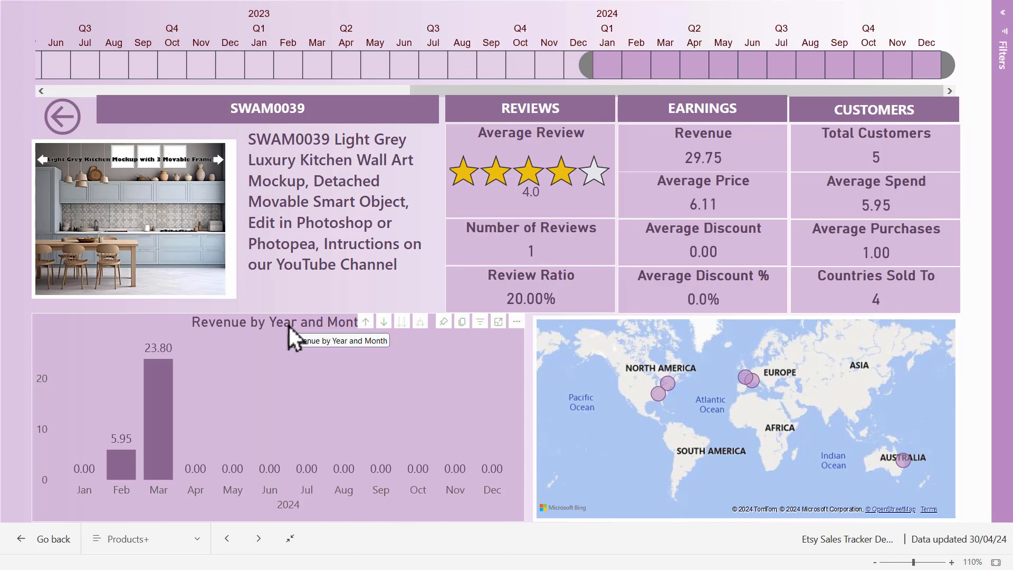
left_click(383, 322)
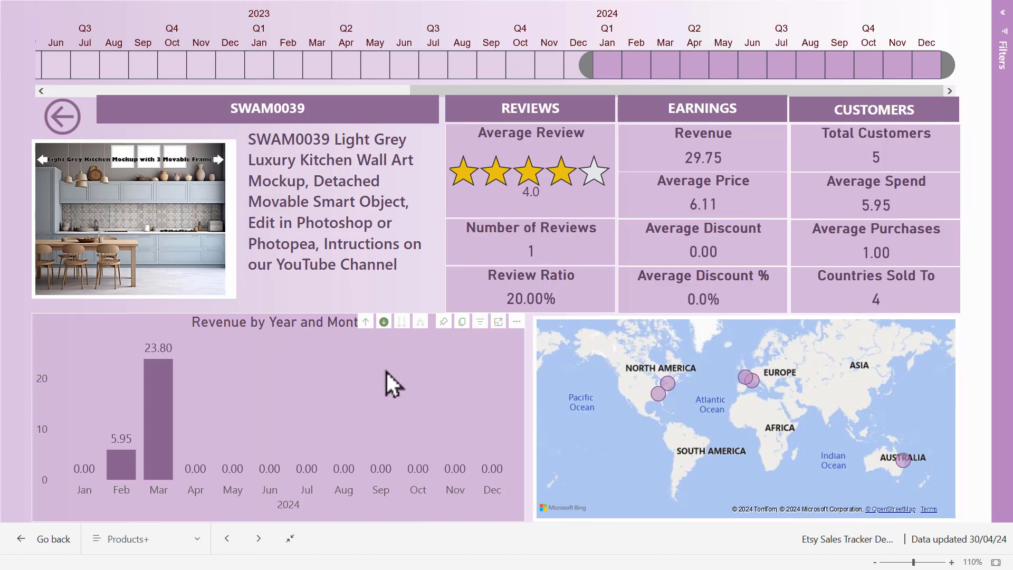
left_click(366, 322)
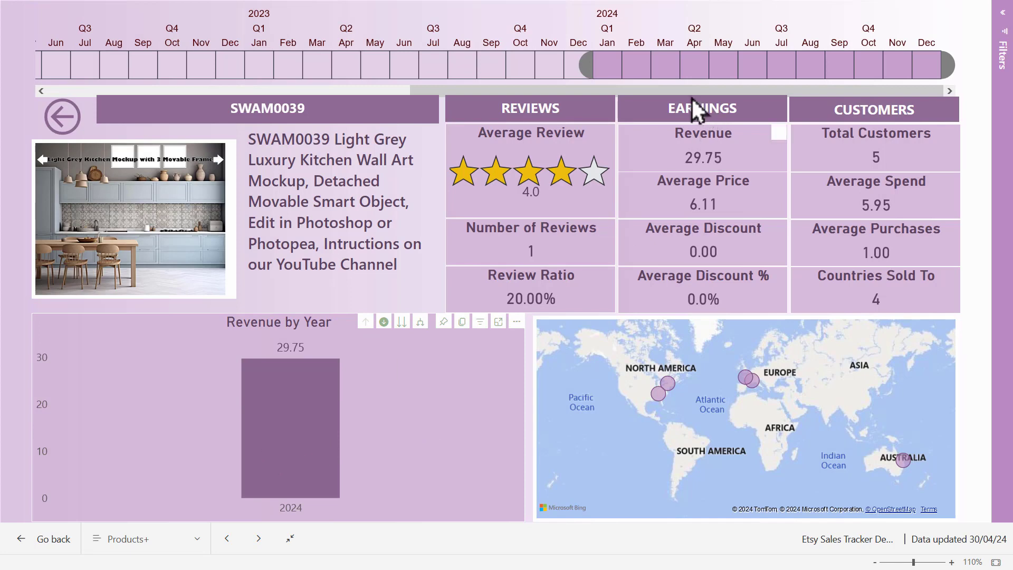
Widen the timeline back to 2021, giving yearly revenue of 5.95, 29.75, 39.27 and 29.75
left_click_drag(586, 65, 41, 65)
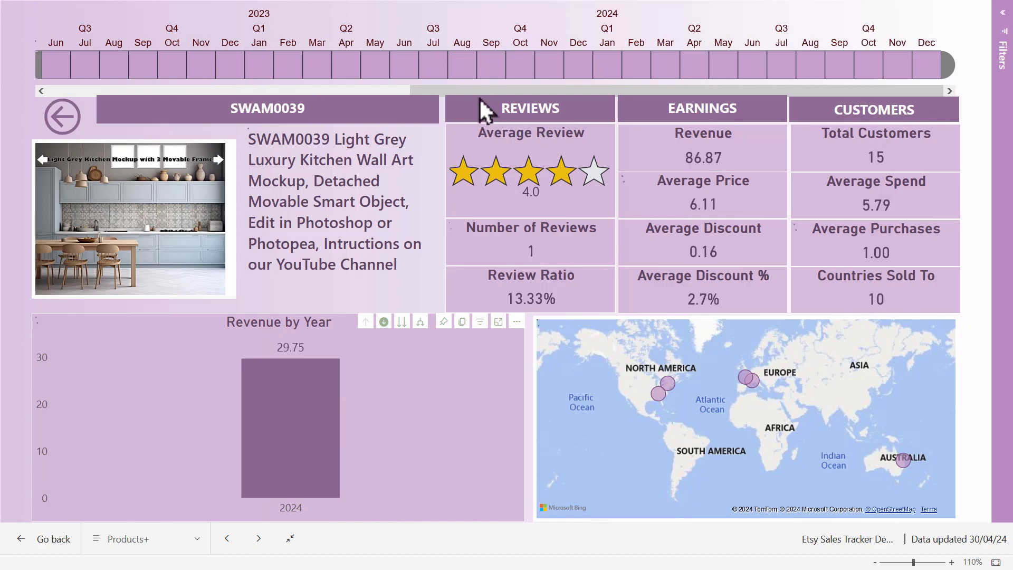
left_click_drag(480, 93, 67, 113)
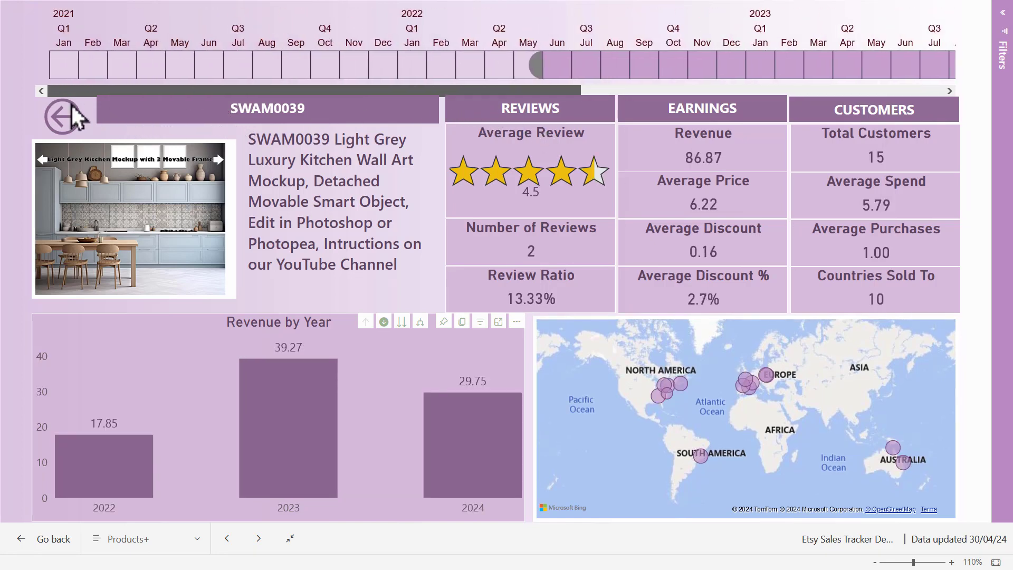
left_click_drag(539, 64, 27, 62)
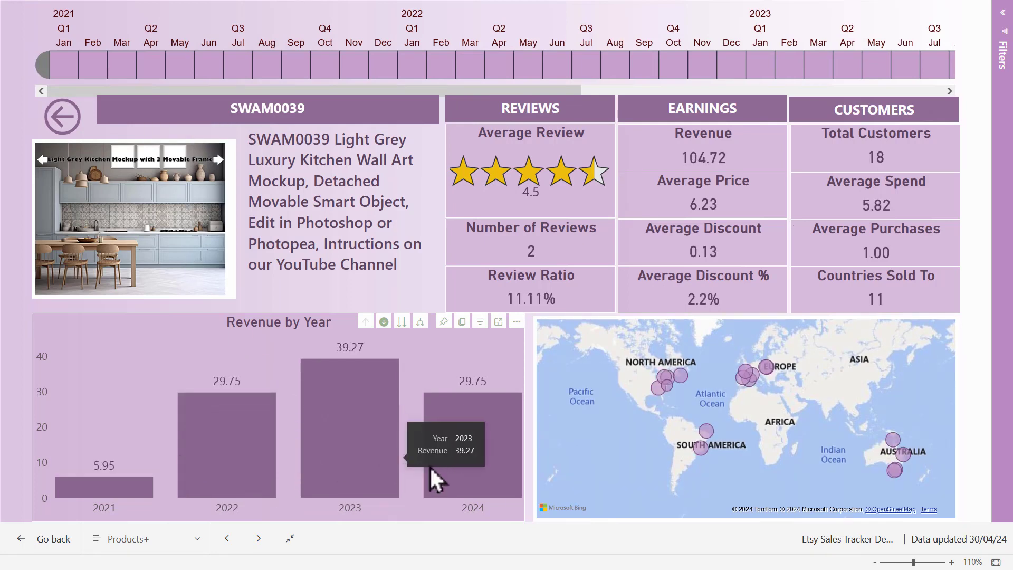
mouse_move(450, 462)
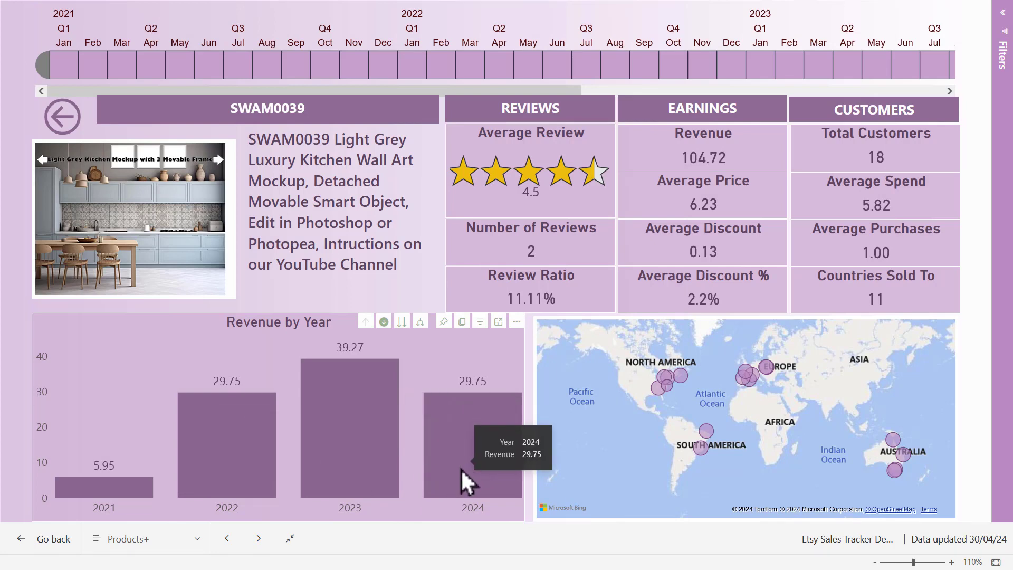
Switch to the Countries page and filter it to United States, led by SWAM0061 at 47.60
left_click(63, 120)
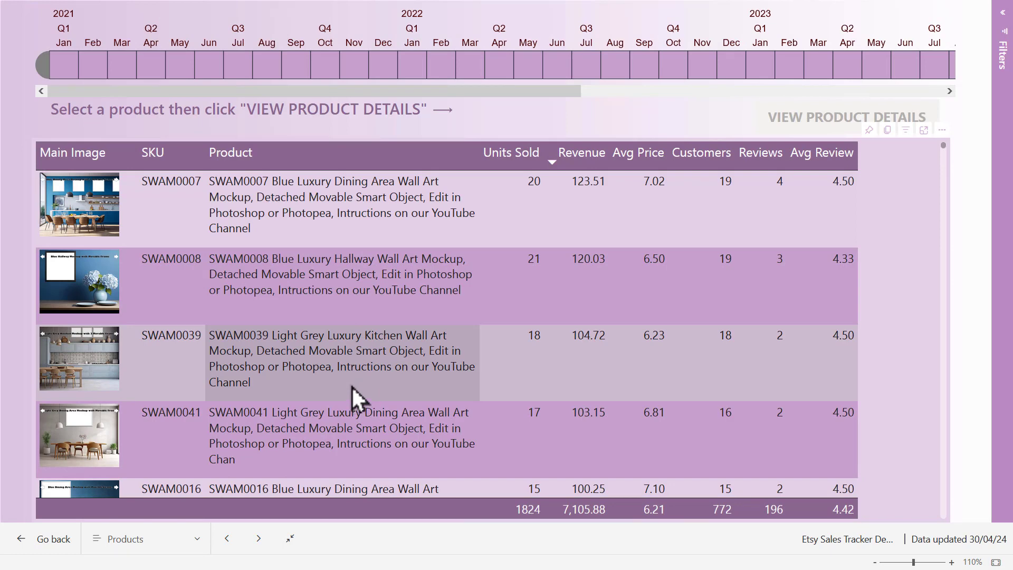
left_click(180, 548)
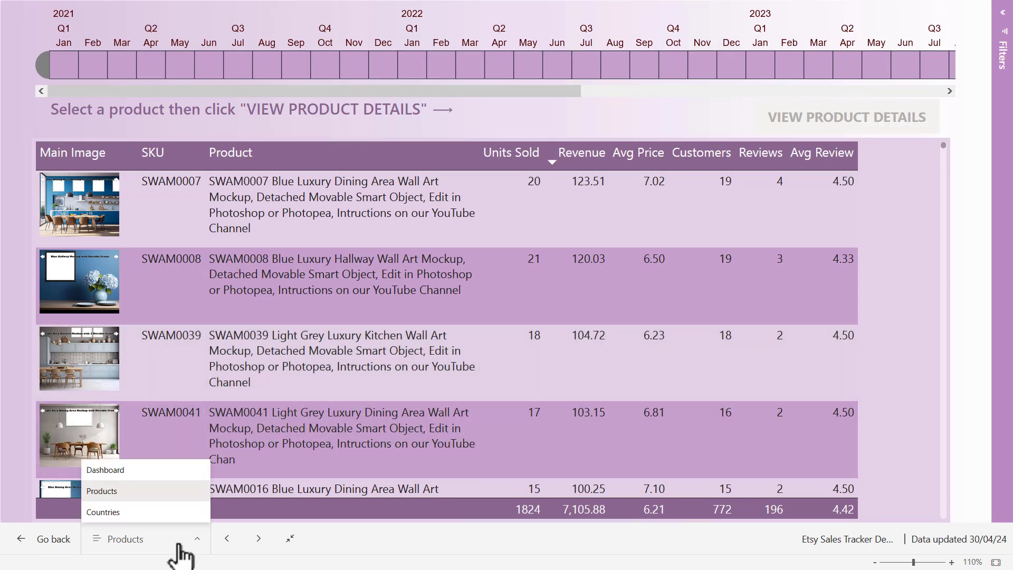
left_click(150, 513)
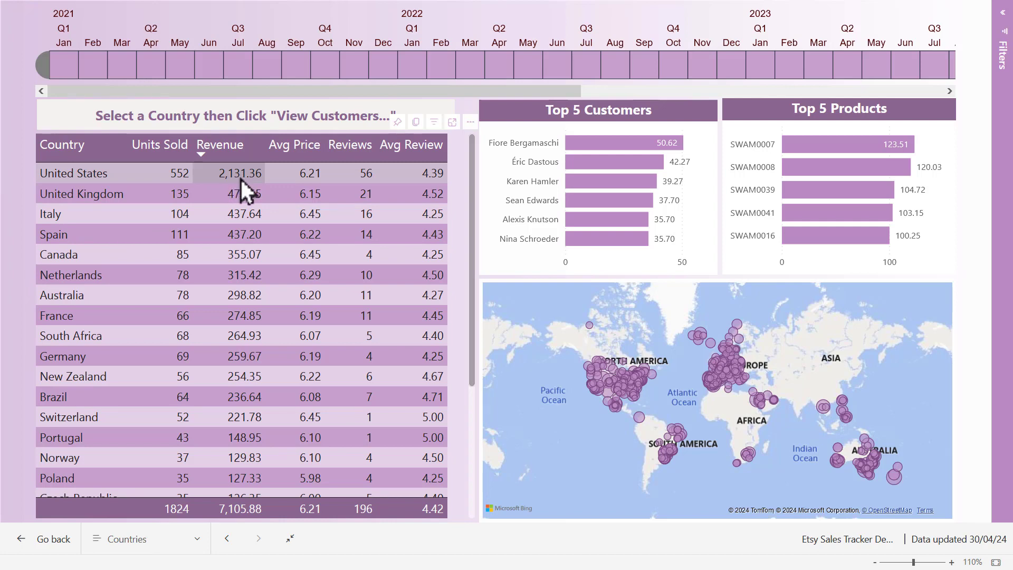
left_click(112, 176)
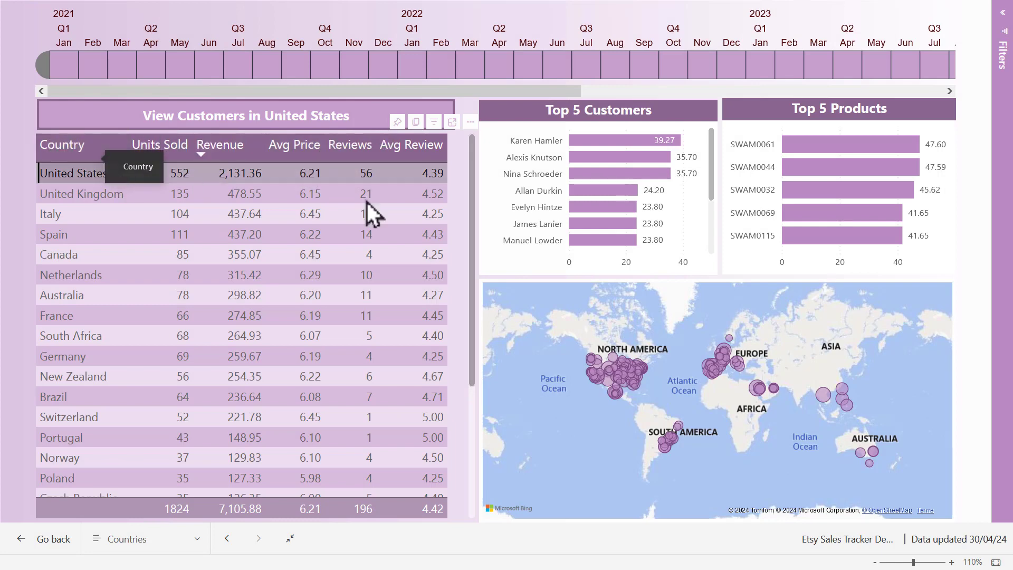
List United States customers (2,131.36 revenue), drilling the states treemap into Ohio and Illinois and back up
left_click(233, 132)
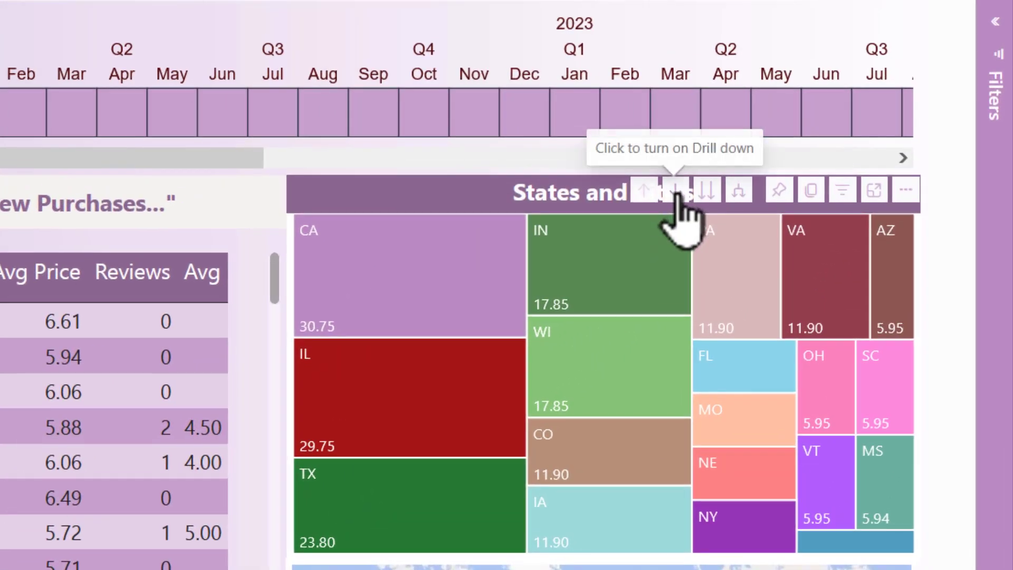
left_click(676, 191)
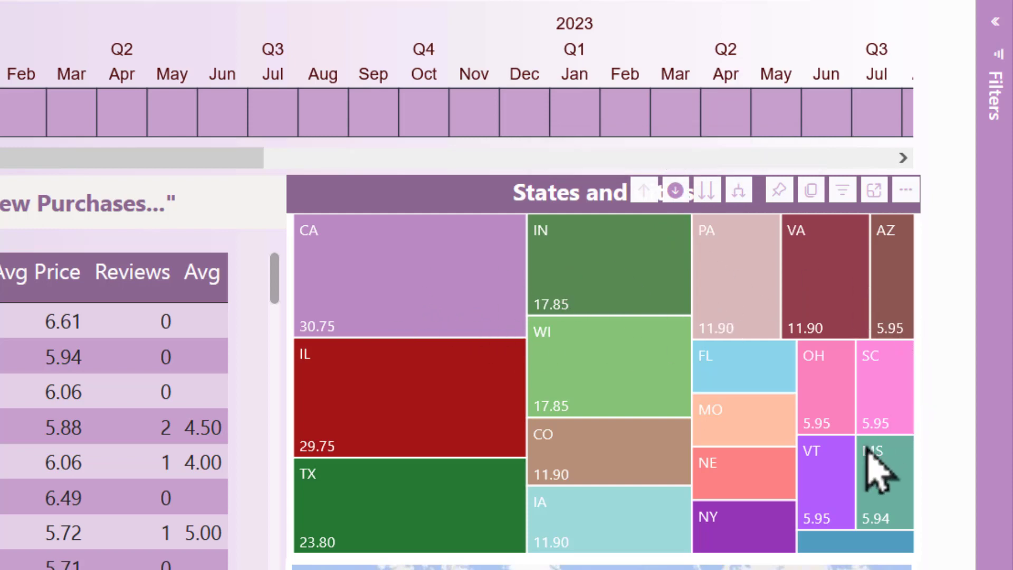
left_click(813, 369)
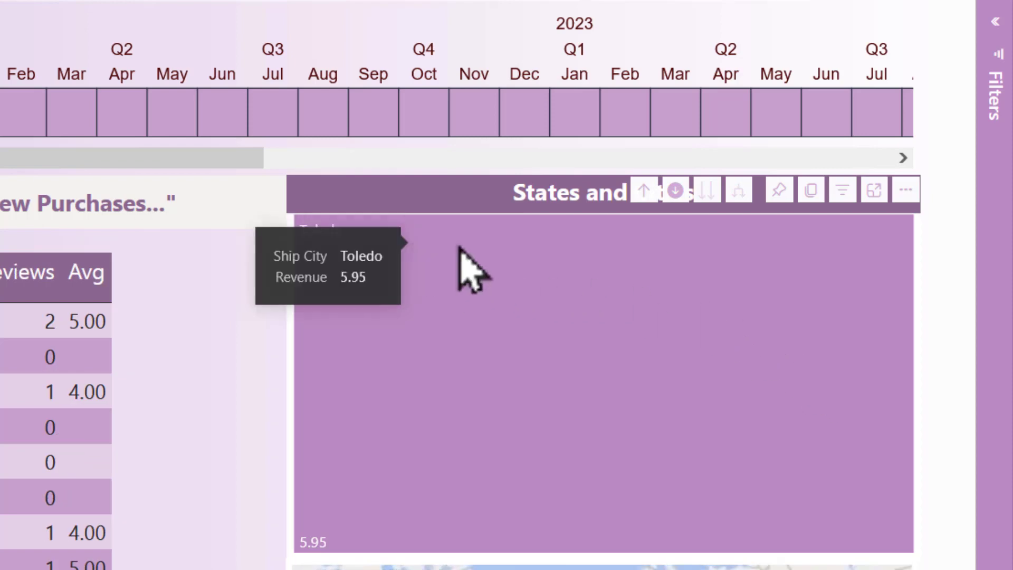
left_click(644, 192)
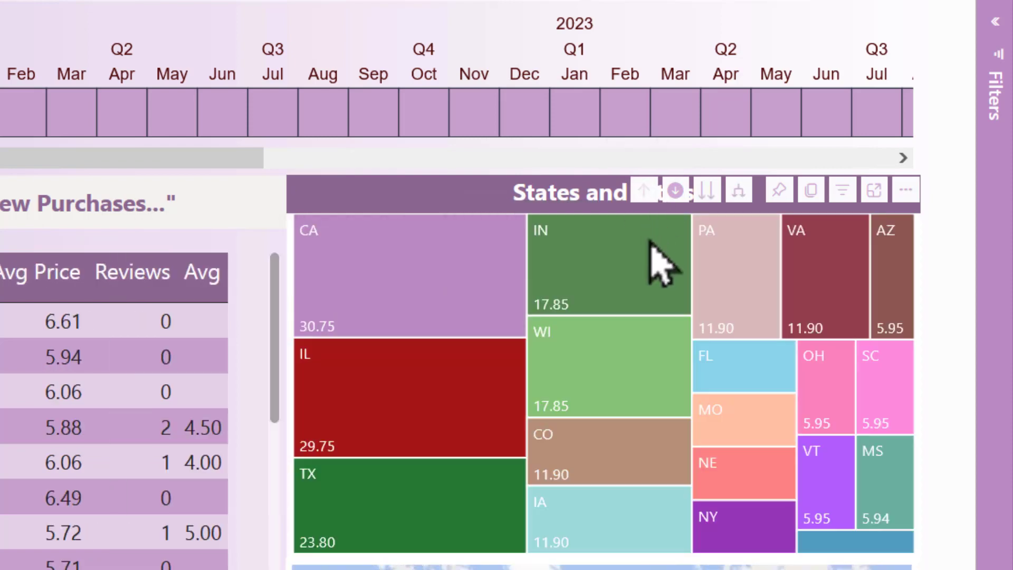
left_click(414, 401)
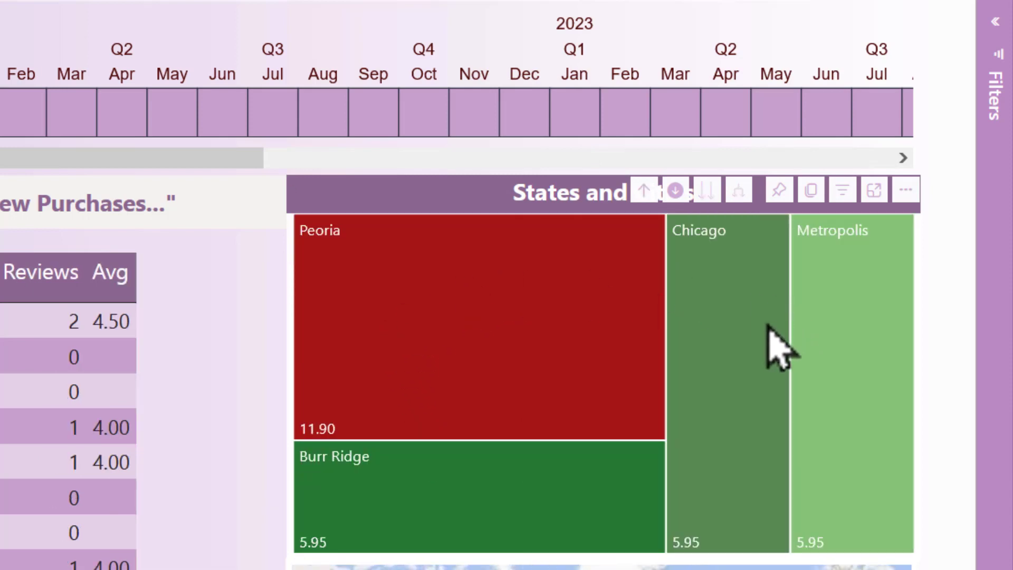
left_click(644, 191)
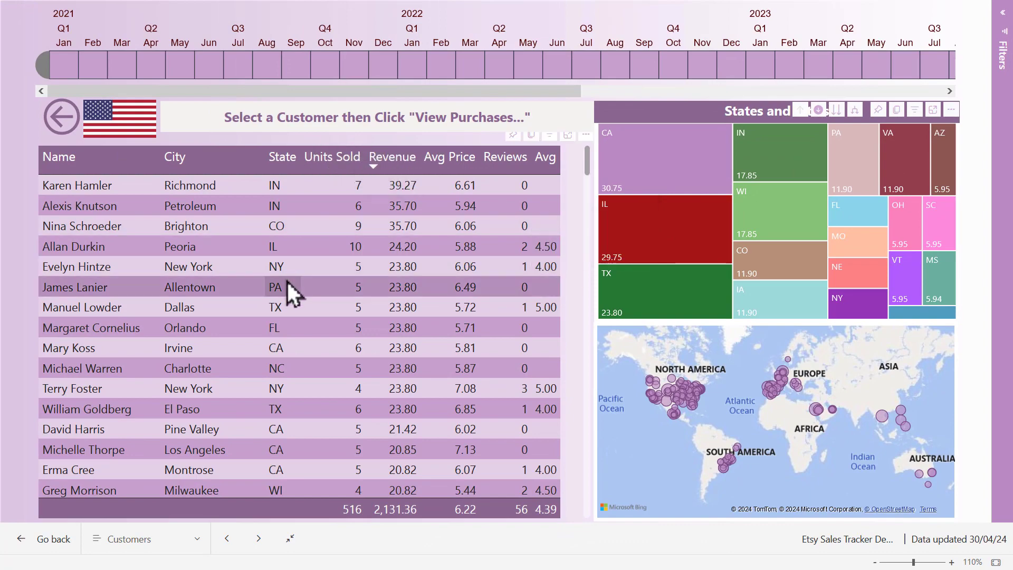
Review the top-revenue customer's purchase history, then return through Customers to the Countries page
left_click_drag(588, 174, 593, 146)
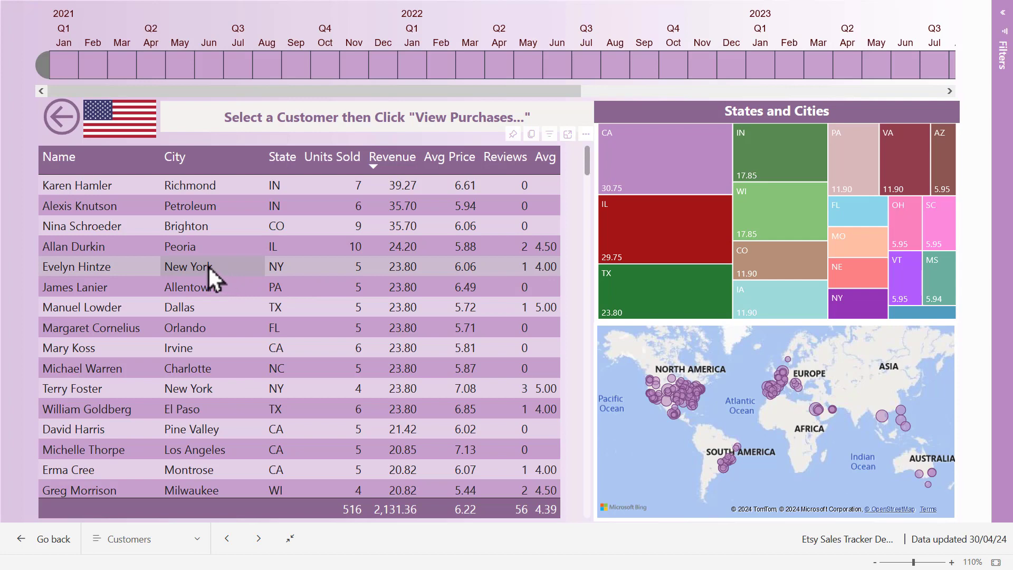
left_click(203, 188)
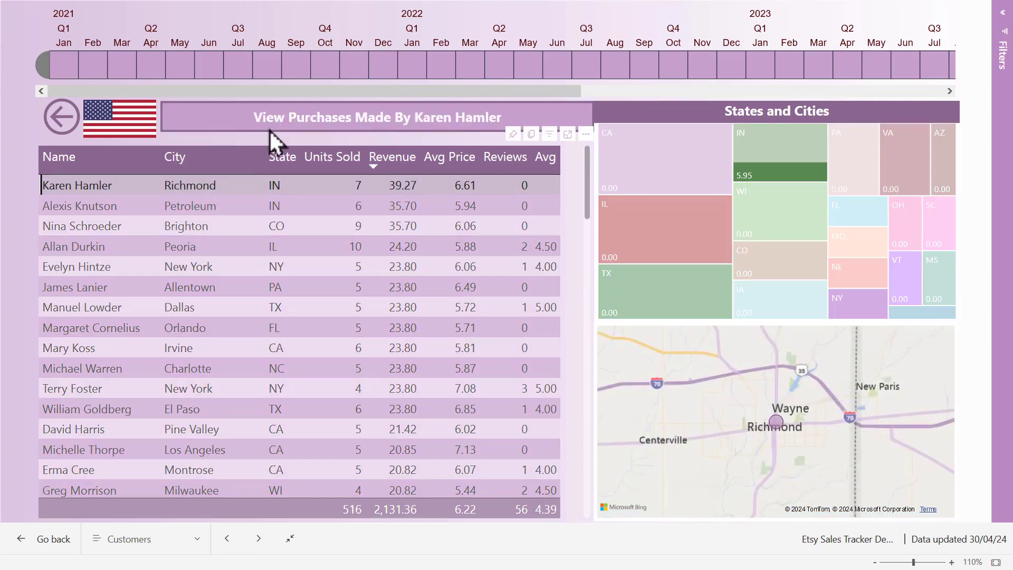
left_click(362, 121)
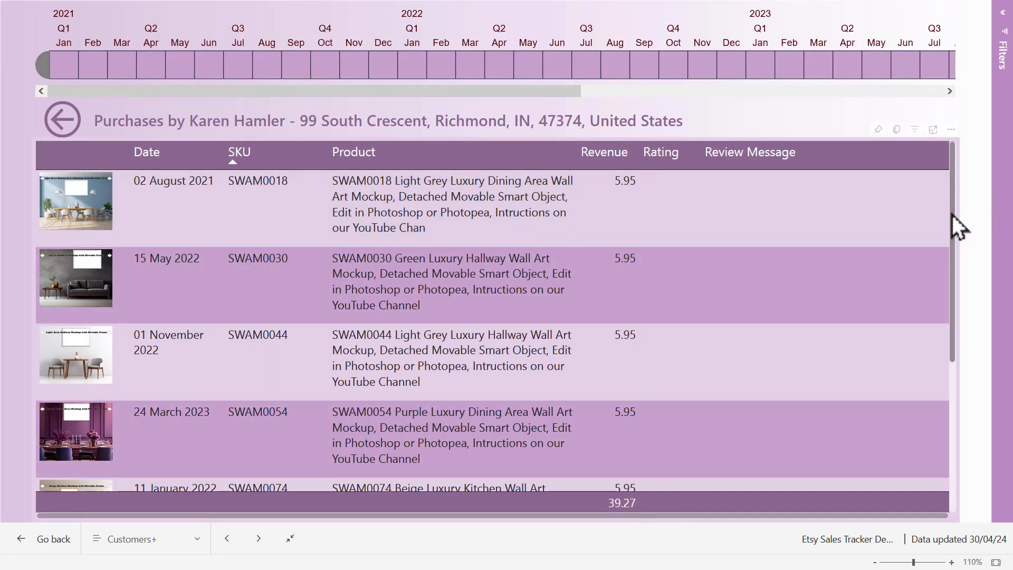
scroll(952, 214, "down", 5)
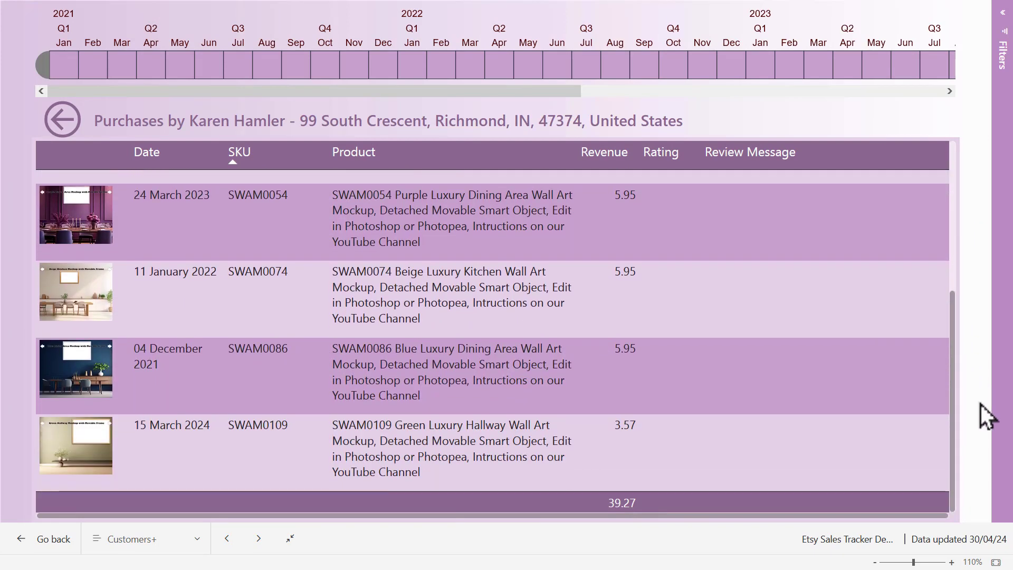
scroll(948, 191, "up", 5)
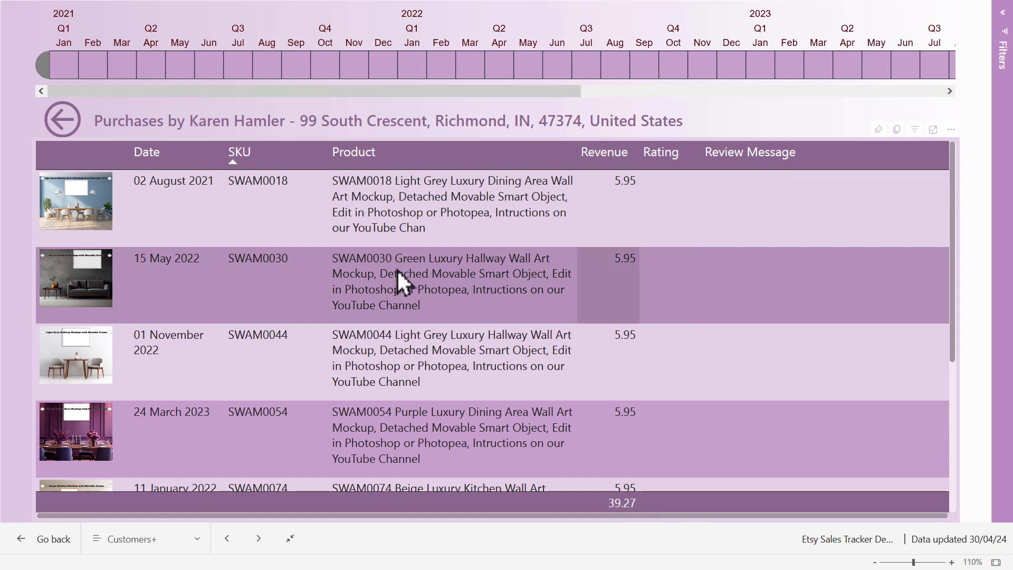
scroll(402, 252, "down", 2)
scroll(403, 252, "up", 2)
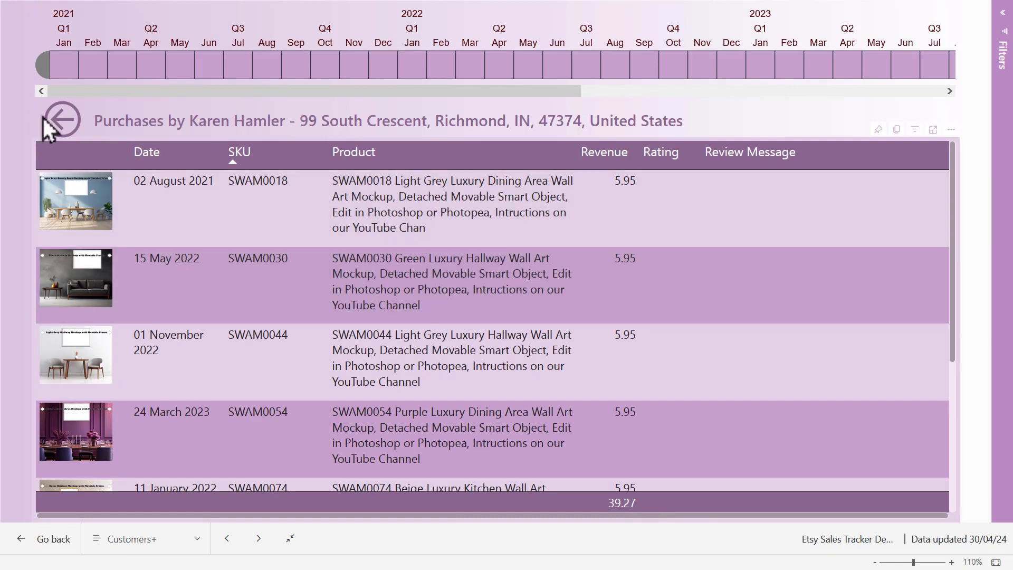
left_click(62, 121)
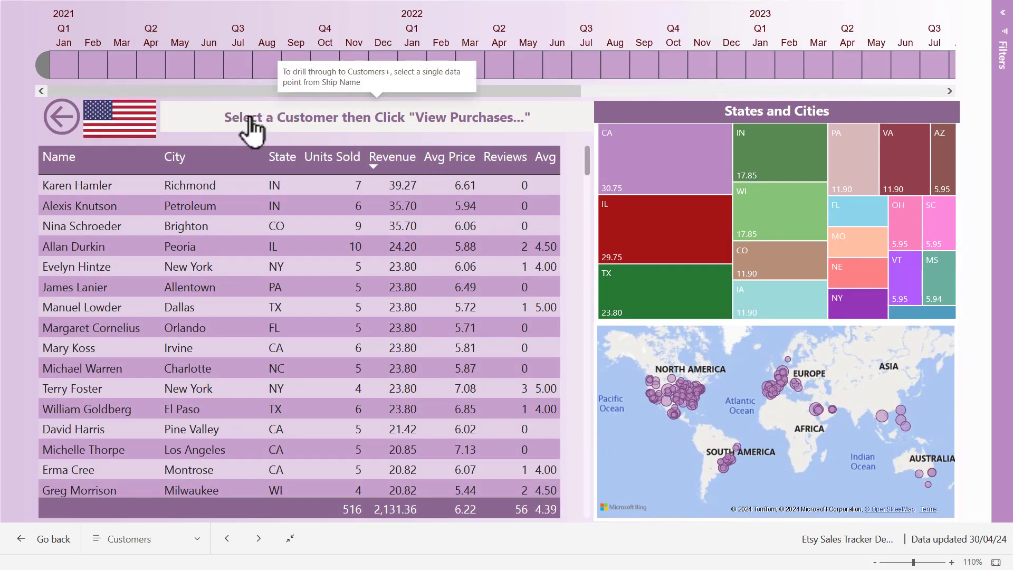
left_click(59, 117)
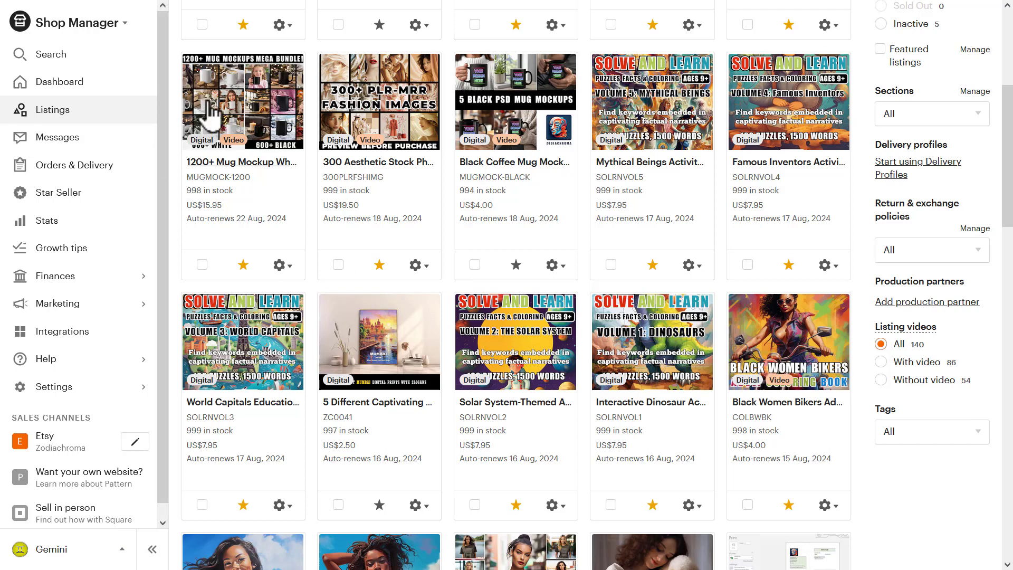
Request the Currently for Sale Listings CSV from Settings > Options > Download Data
left_click(62, 393)
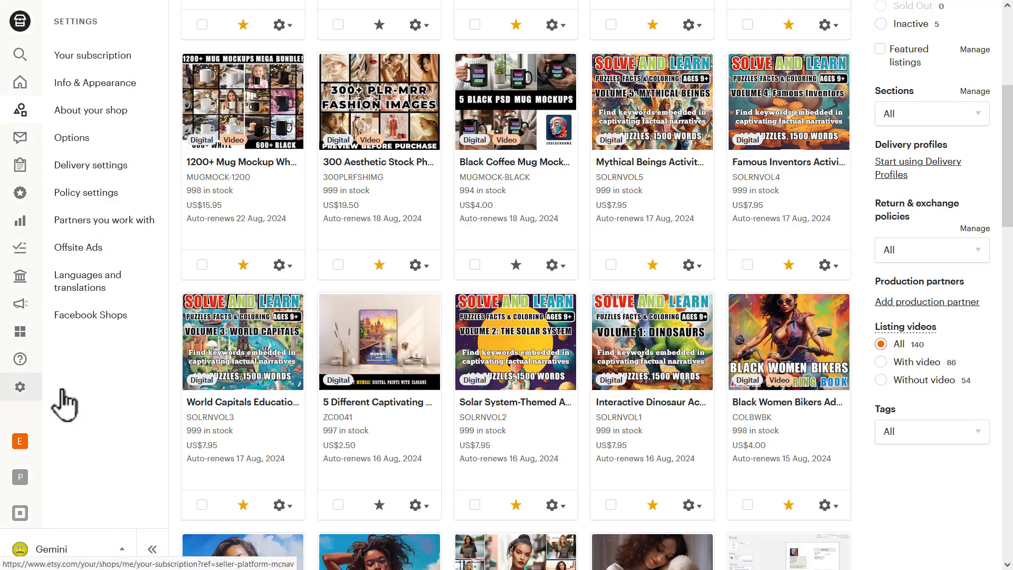
left_click(78, 146)
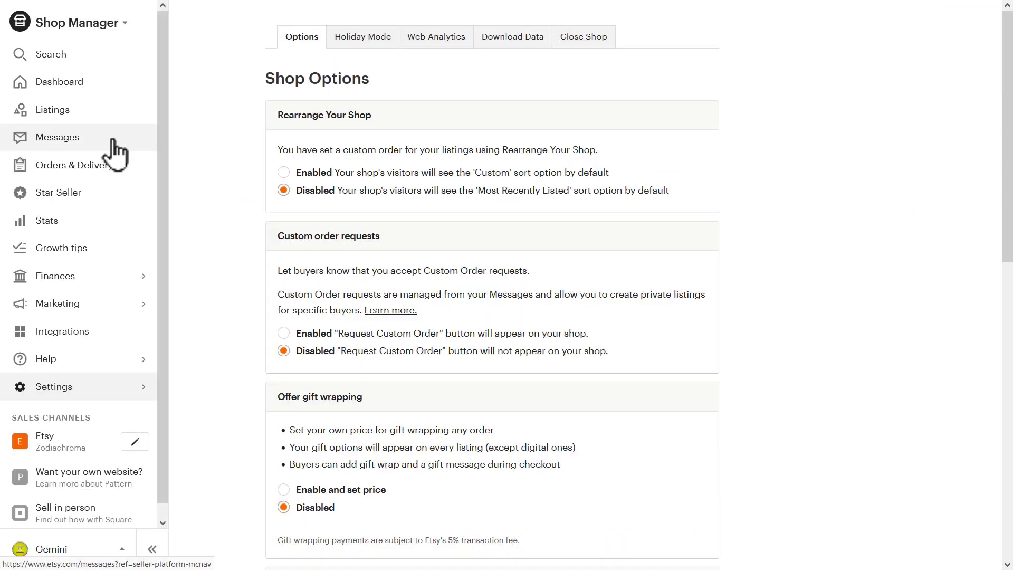
left_click(513, 38)
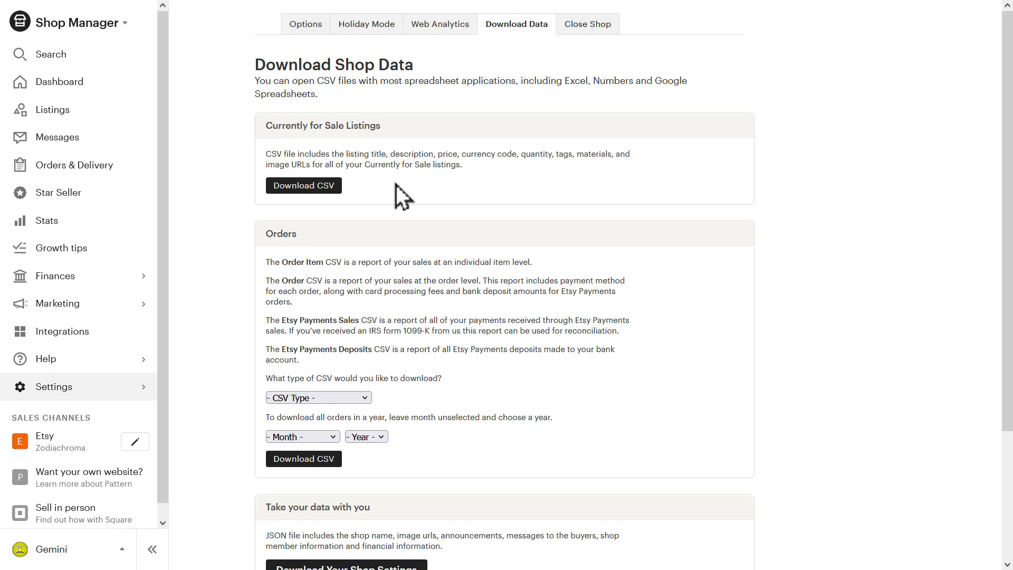
left_click(301, 189)
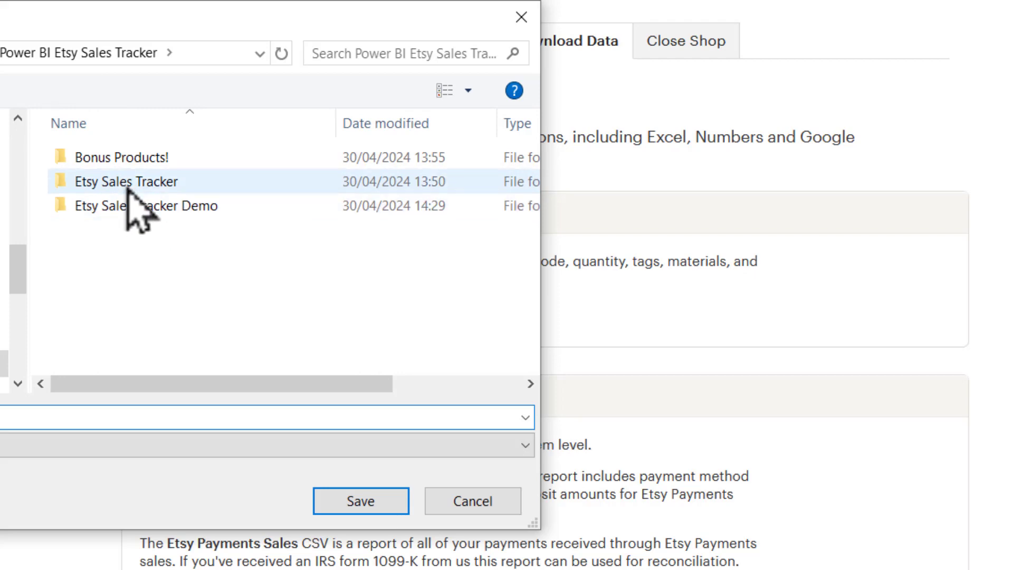
Save the file as EtsyListingsDownload-001.csv in Etsy Sales Tracker > Etsy Data > Etsy Listings
double_click(128, 187)
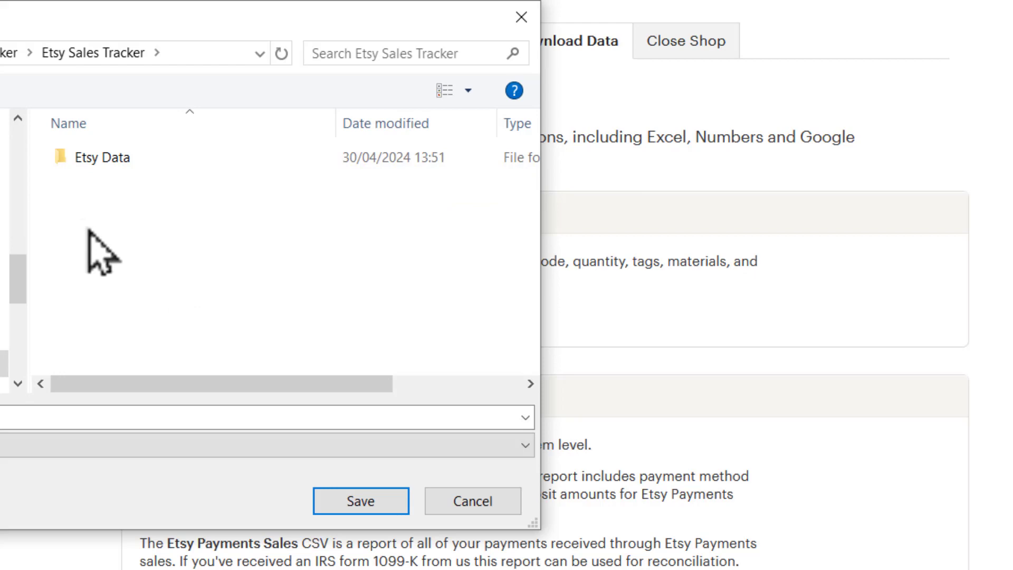
double_click(102, 169)
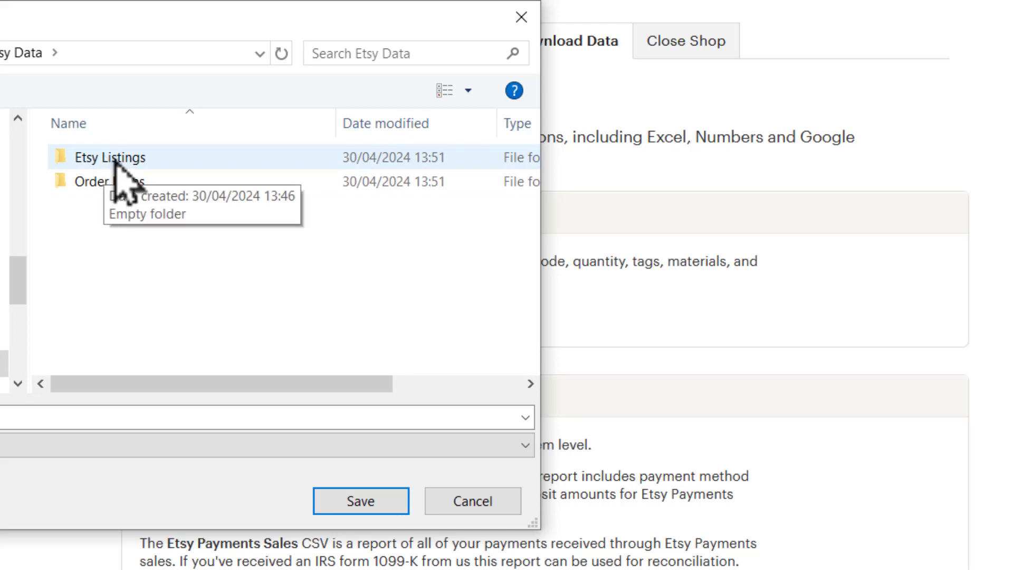
double_click(115, 160)
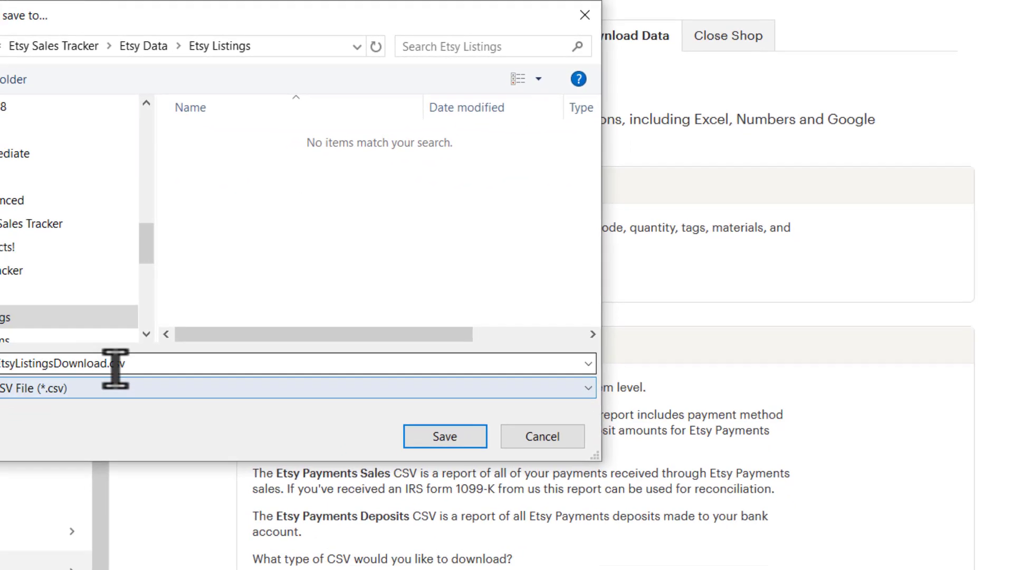
double_click(117, 359)
left_click_drag(117, 359, 4, 359)
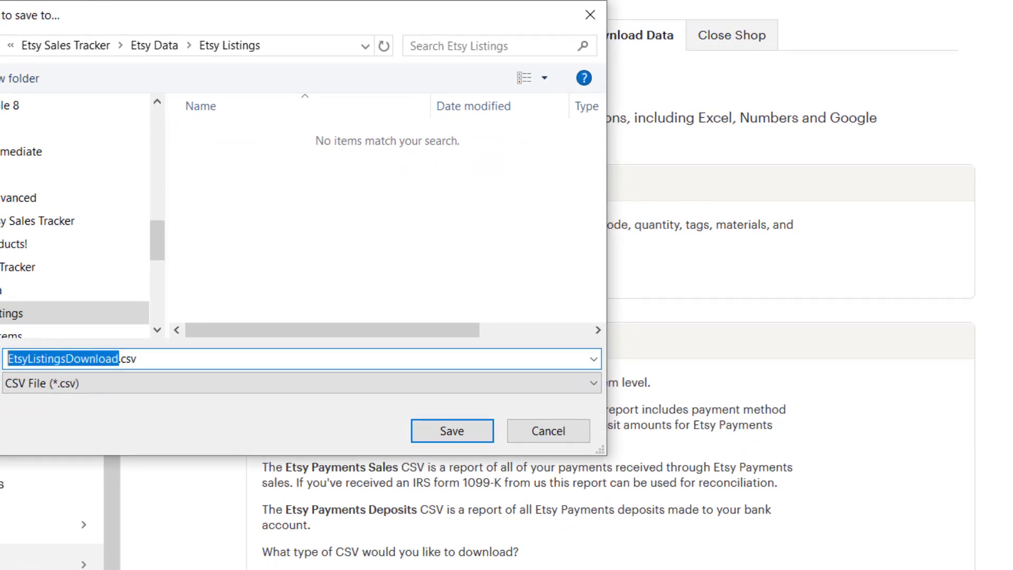
left_click(118, 359)
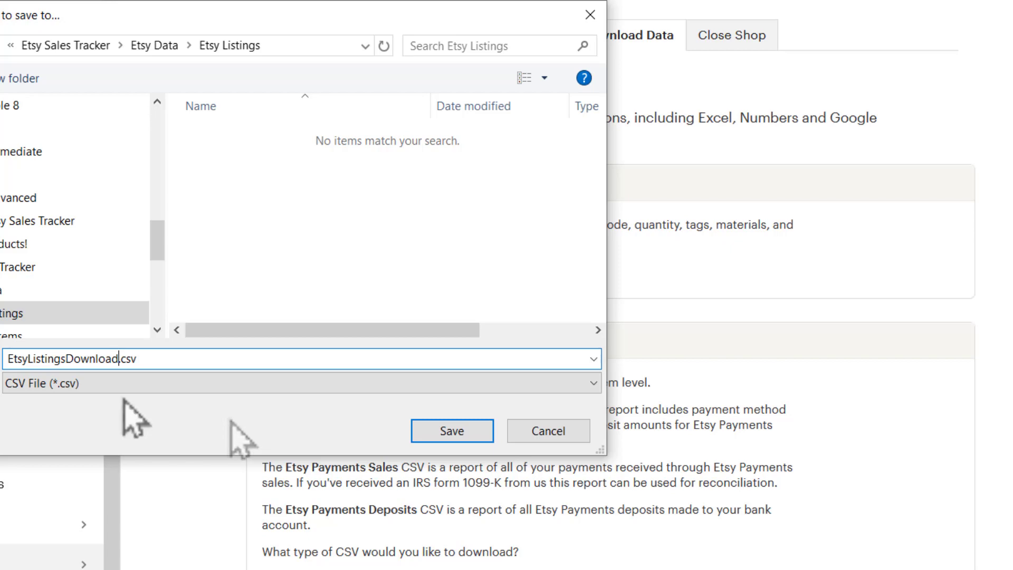
type("-")
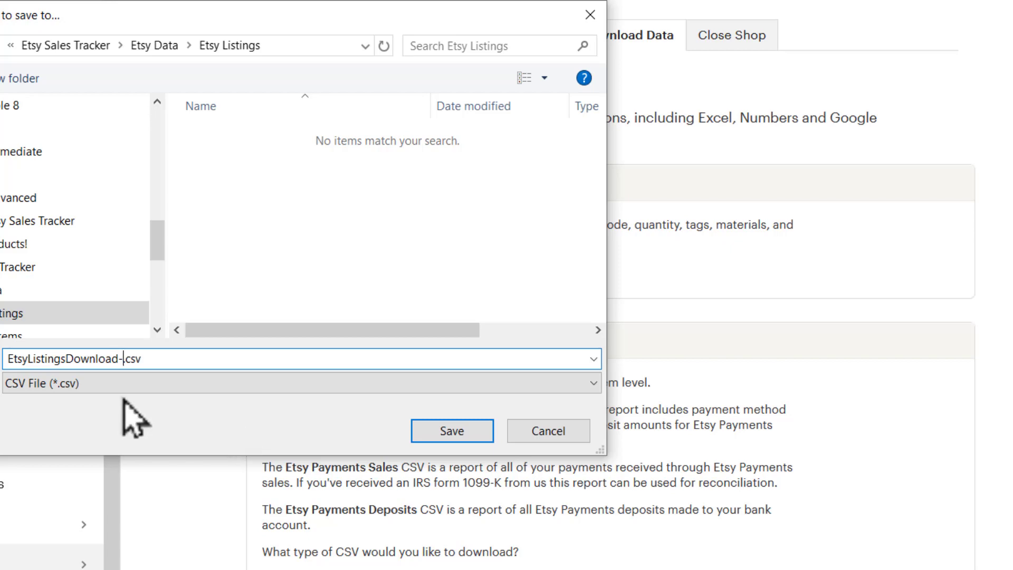
type("001")
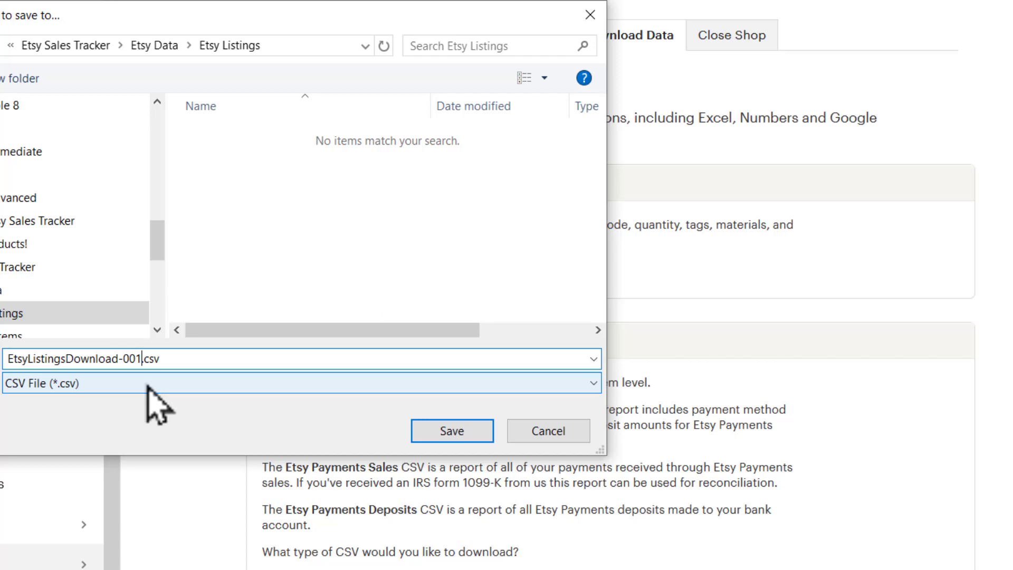
left_click(144, 359)
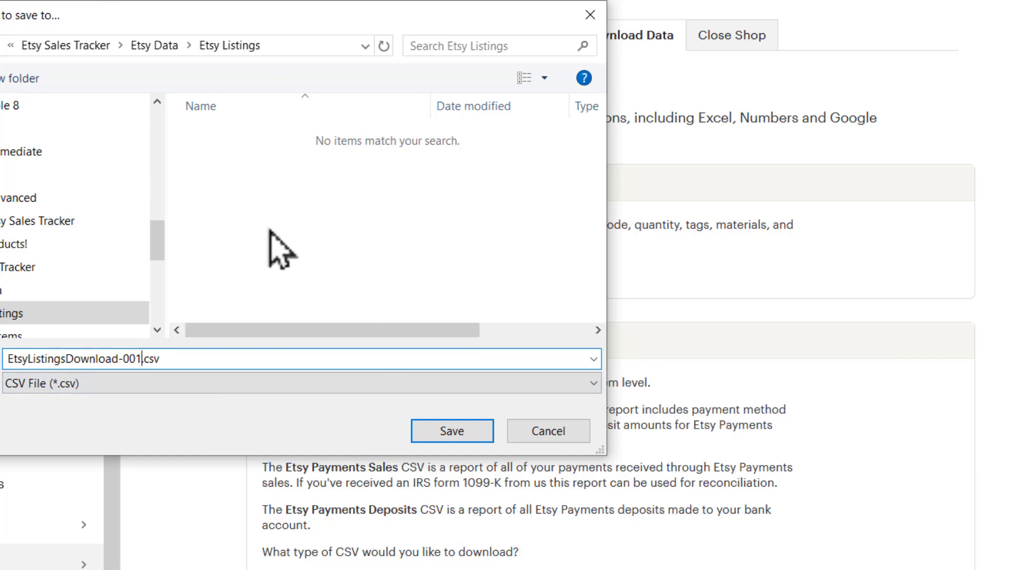
left_click(451, 431)
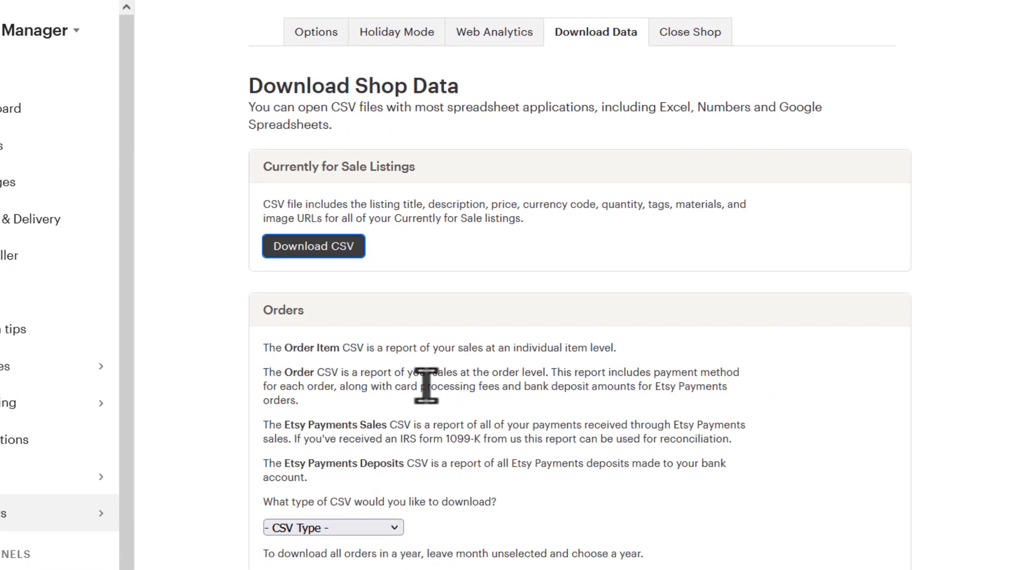
Try downloading shop reviews and shop settings, then retry the reviews download after the error page
scroll(393, 300, "down", 2)
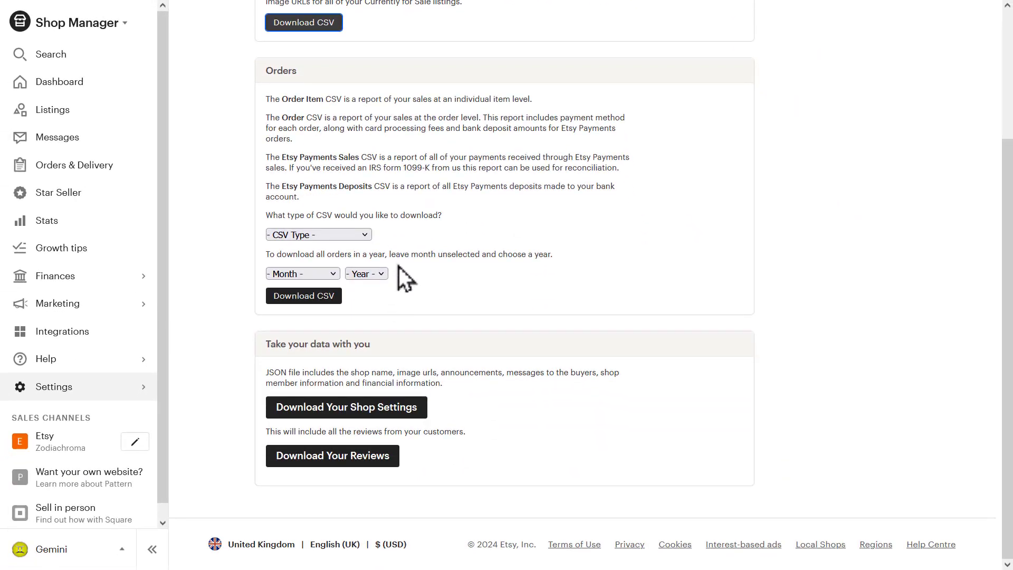
left_click(306, 463)
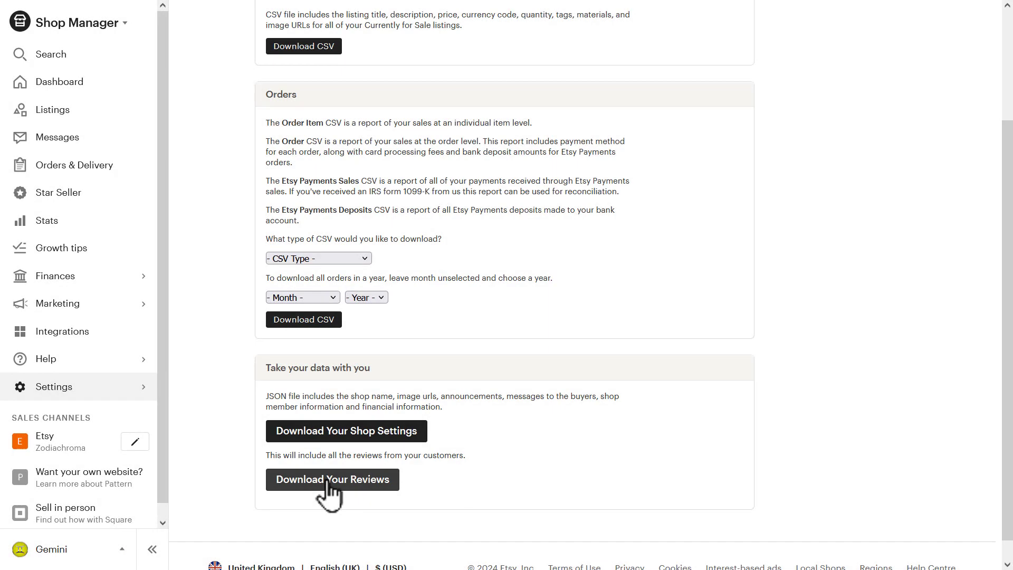
left_click(332, 438)
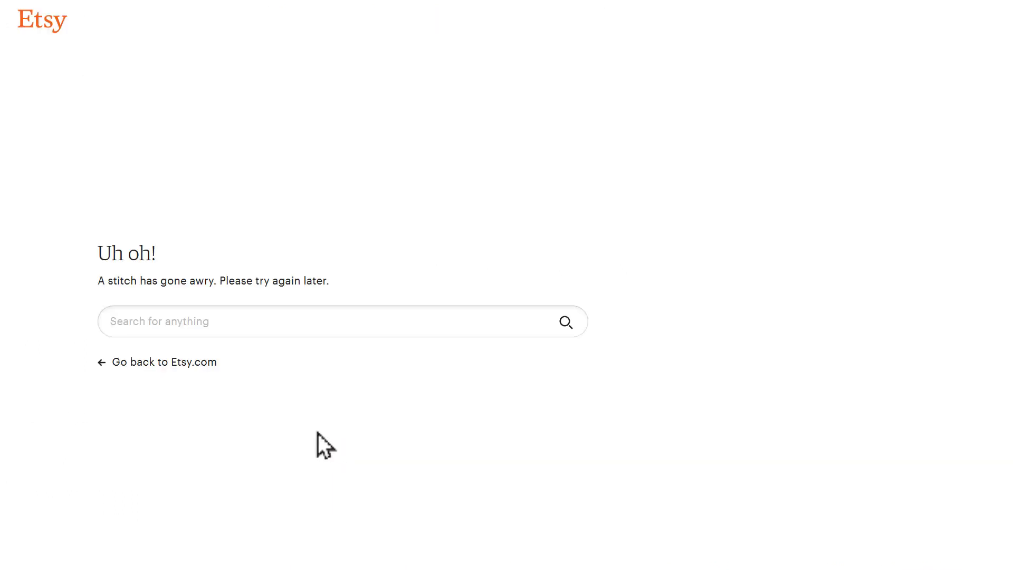
key("alt+Left")
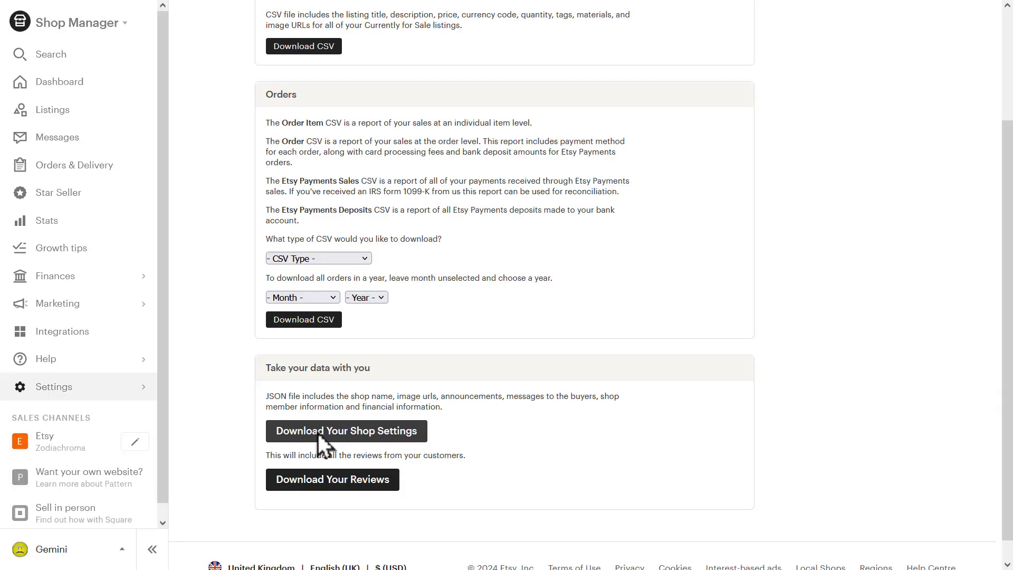
left_click(336, 487)
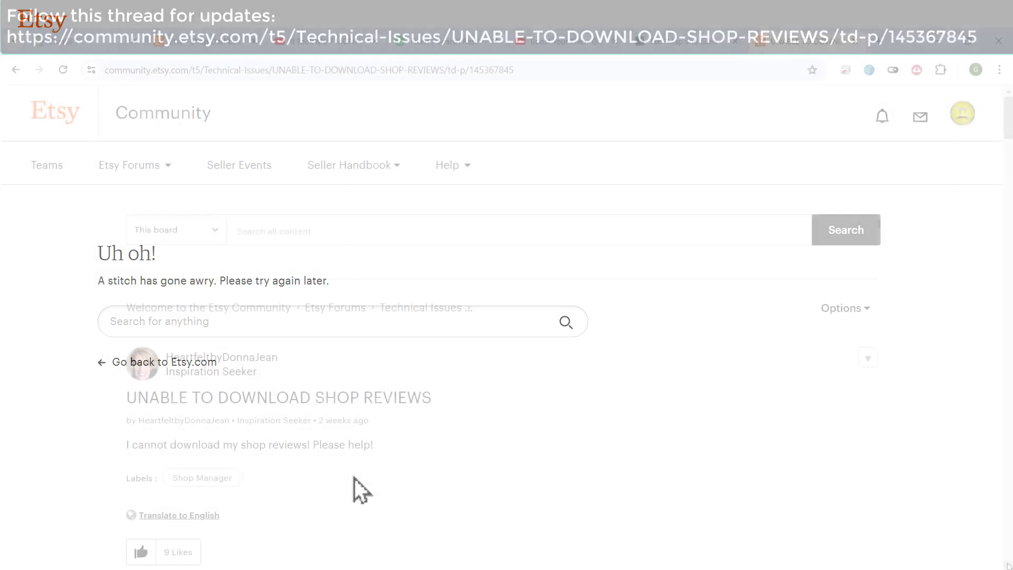
Scroll through the replies in the Etsy Community thread about being unable to download shop reviews
scroll(1008, 566, "down", 10)
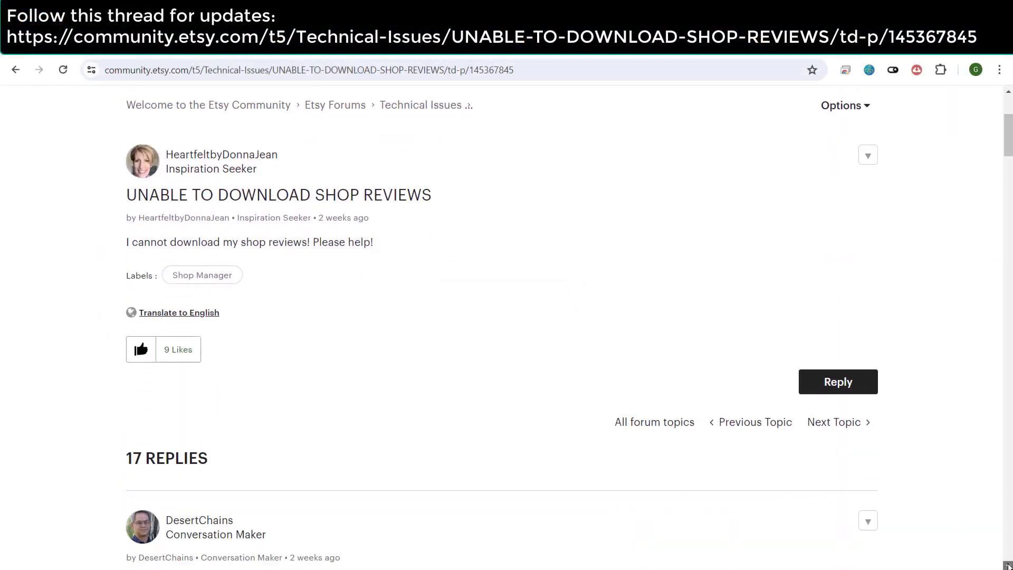
scroll(1008, 566, "down", 16)
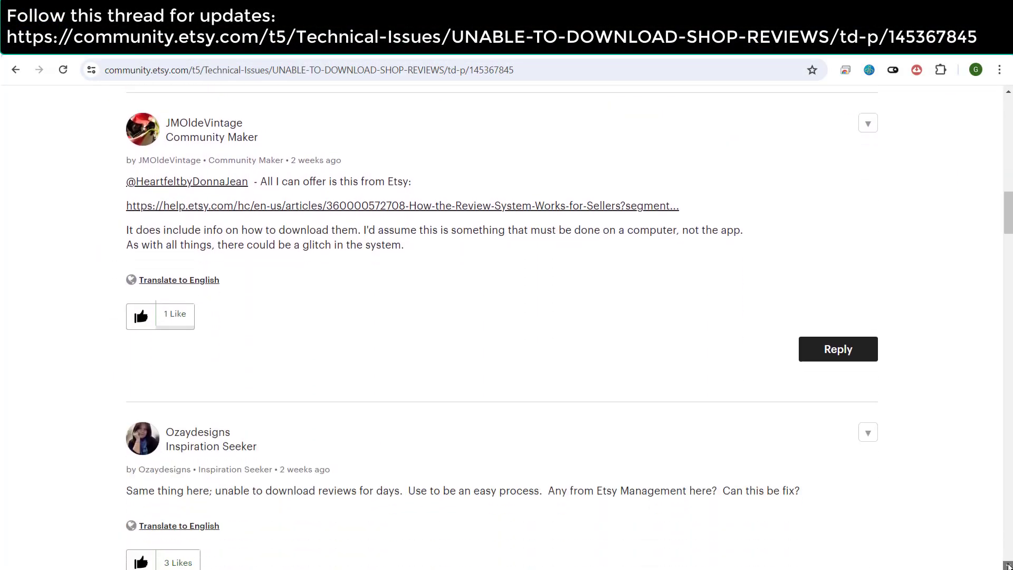
scroll(1008, 566, "down", 16)
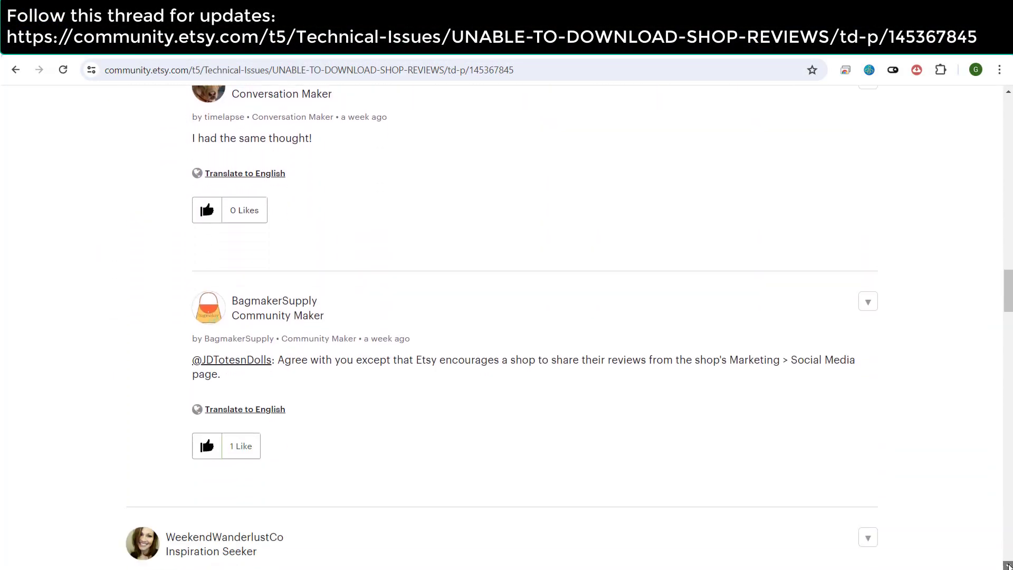
scroll(1008, 566, "down", 16)
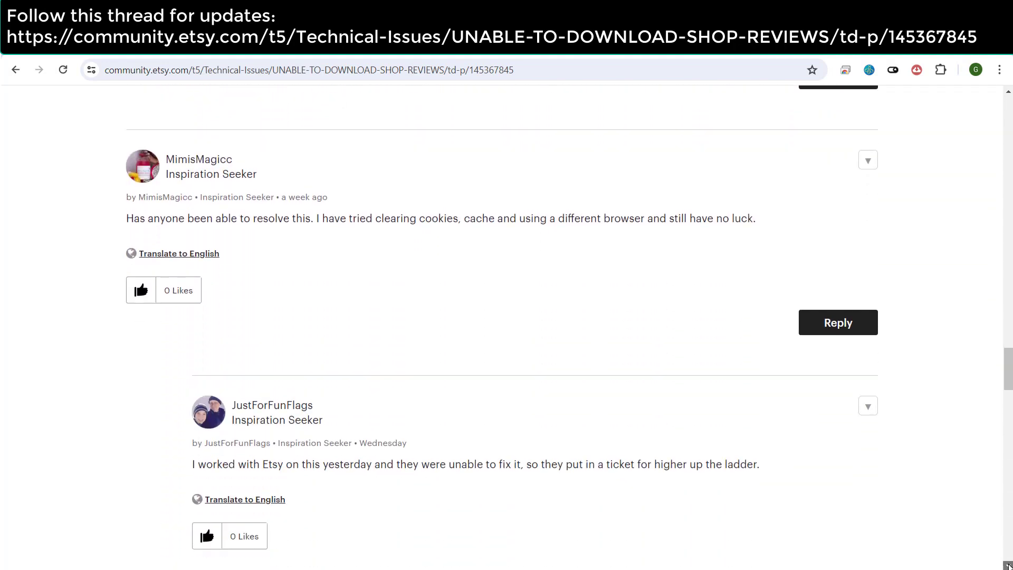
scroll(1008, 566, "down", 16)
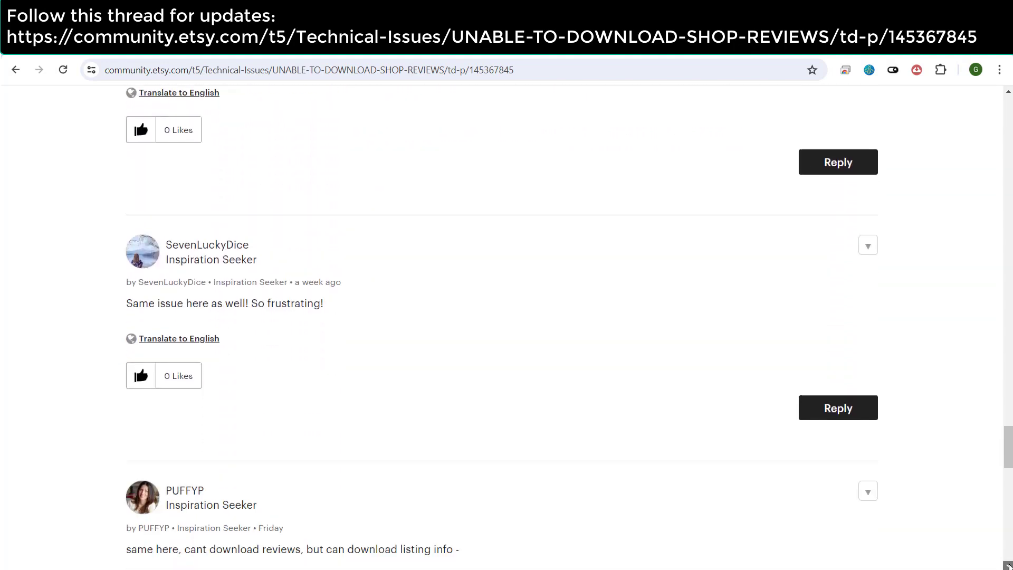
scroll(1008, 566, "down", 15)
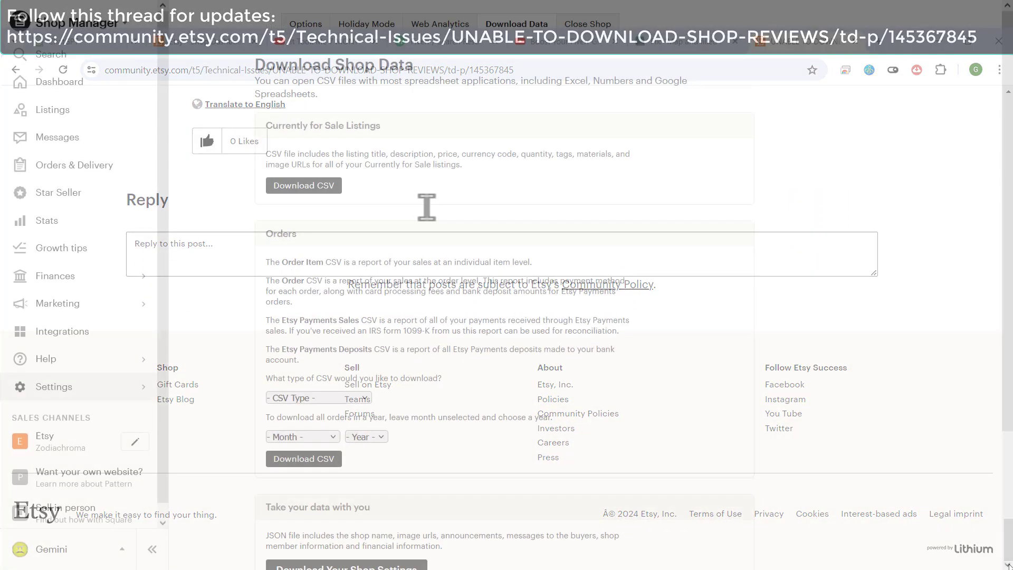
scroll(355, 215, "down", 1)
scroll(353, 214, "down", 2)
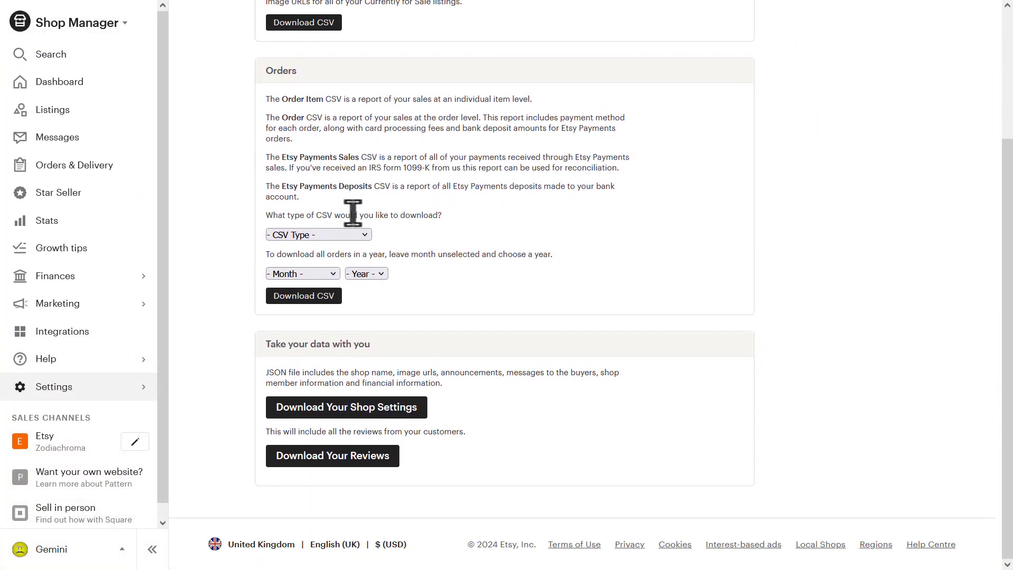
Request the Order Items CSV for the year 2024 under Orders
left_click(364, 236)
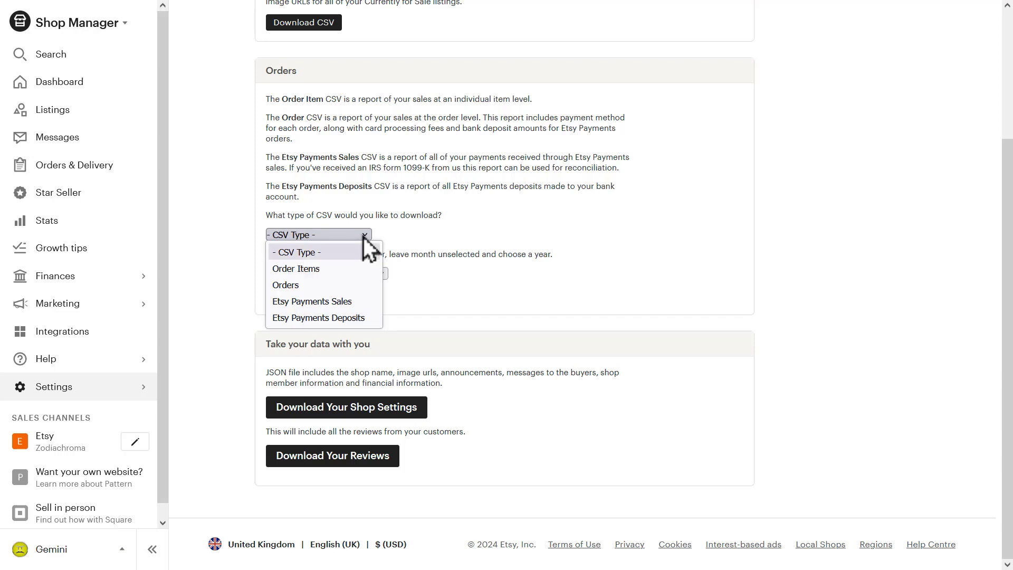
left_click(322, 271)
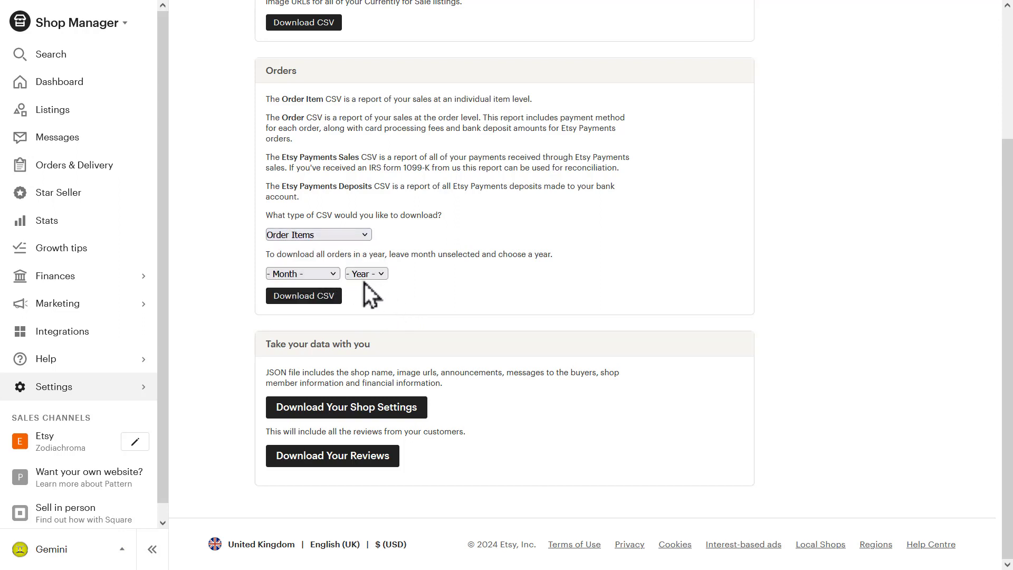
left_click(381, 275)
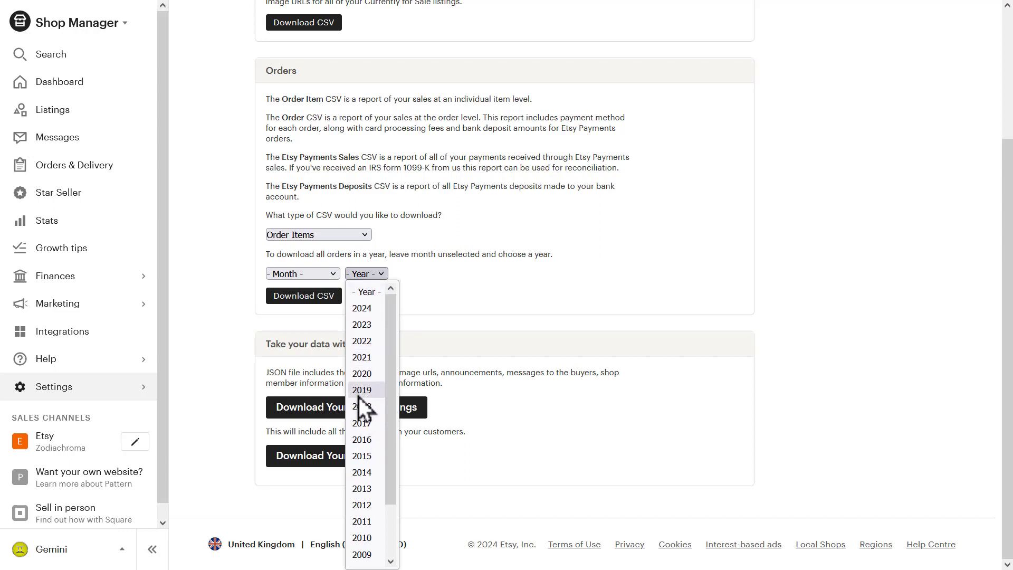
left_click(368, 309)
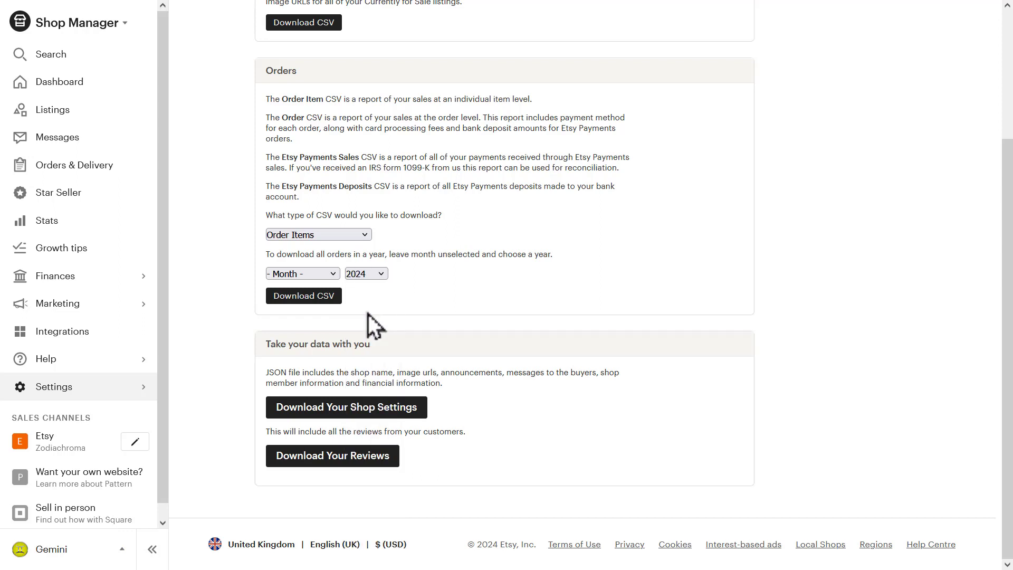
left_click(309, 297)
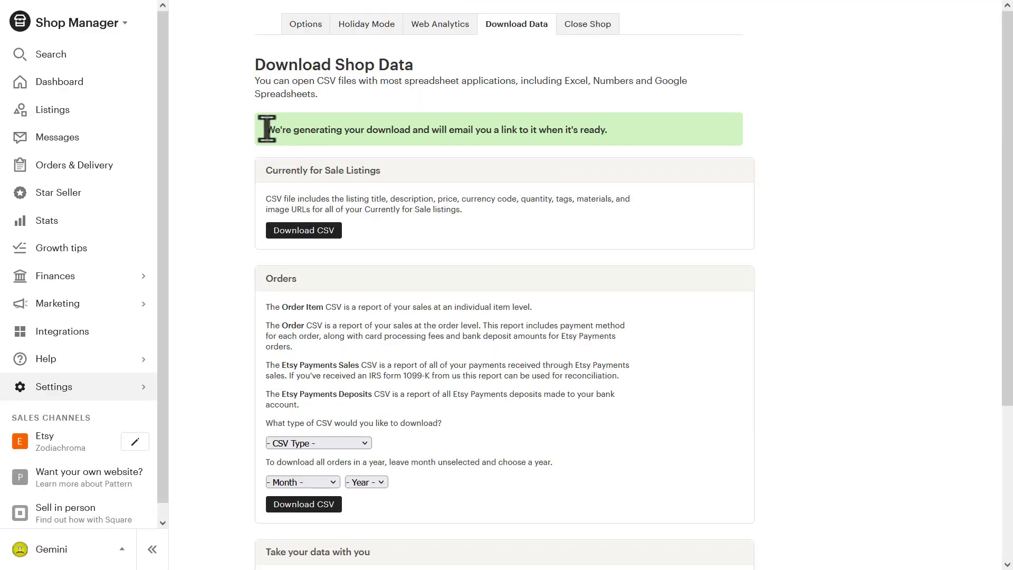
Set the export year to 2023 and request the Orders CSV download
left_click_drag(266, 130, 628, 142)
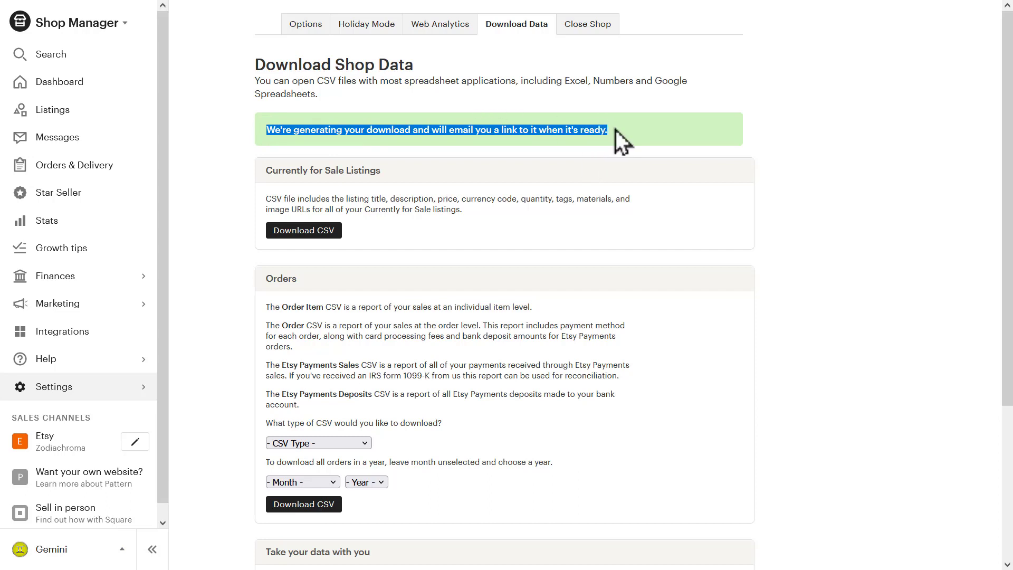
left_click(615, 130)
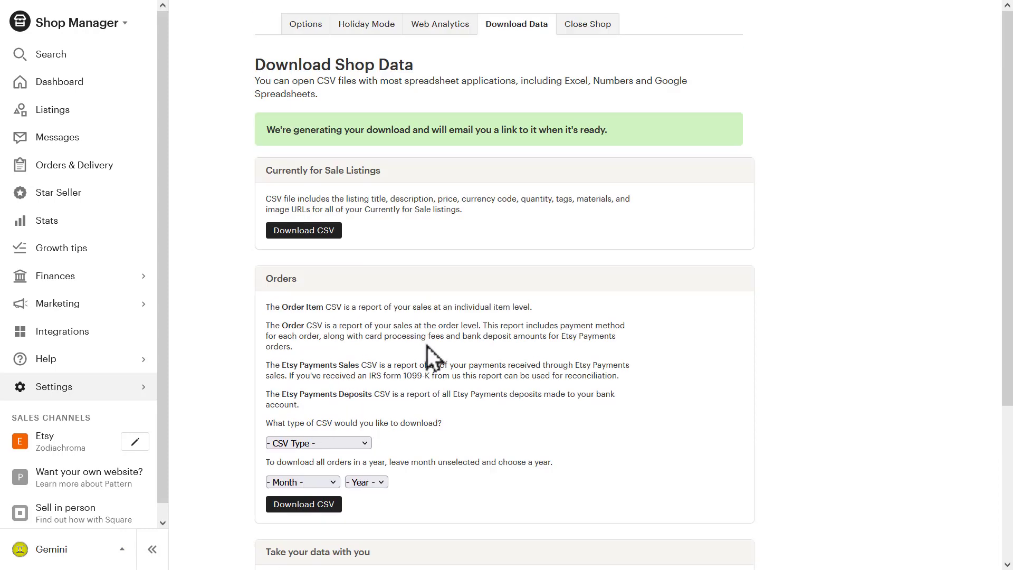
scroll(425, 343, "down", 3)
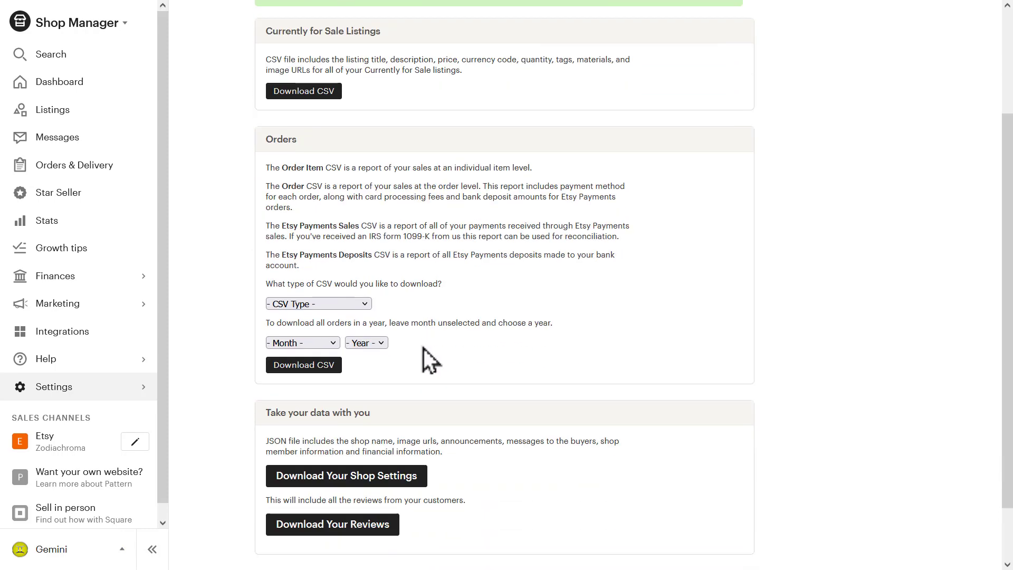
left_click(374, 343)
left_click(370, 43)
left_click(305, 368)
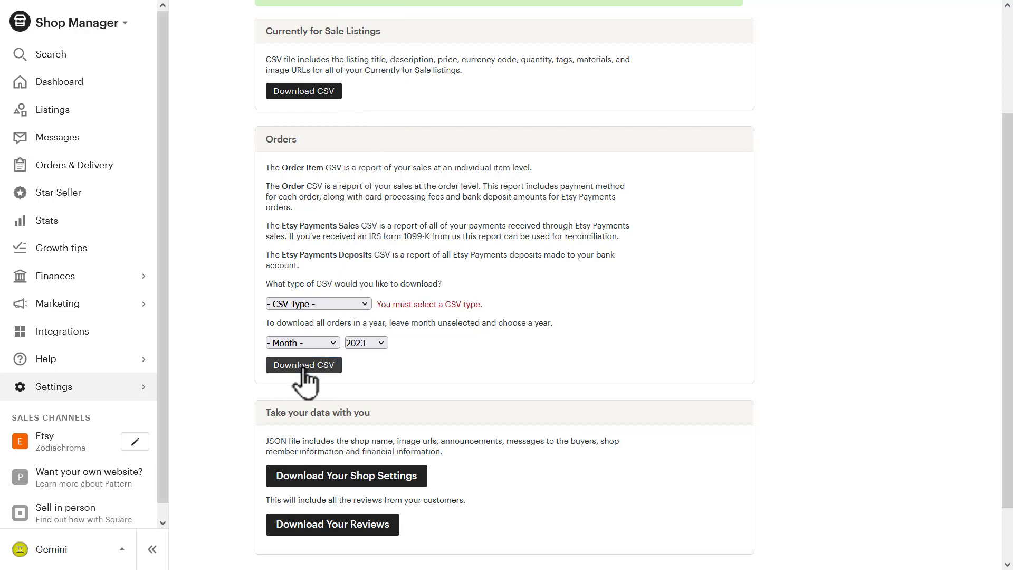
Switch the CSV type to Order Items and request the 2023 download
left_click(365, 306)
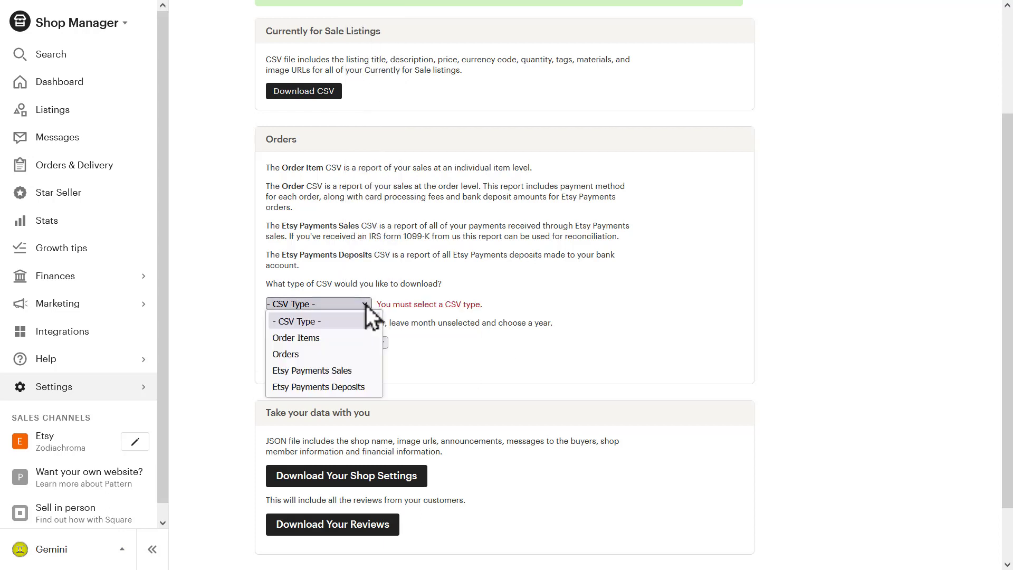
left_click(317, 339)
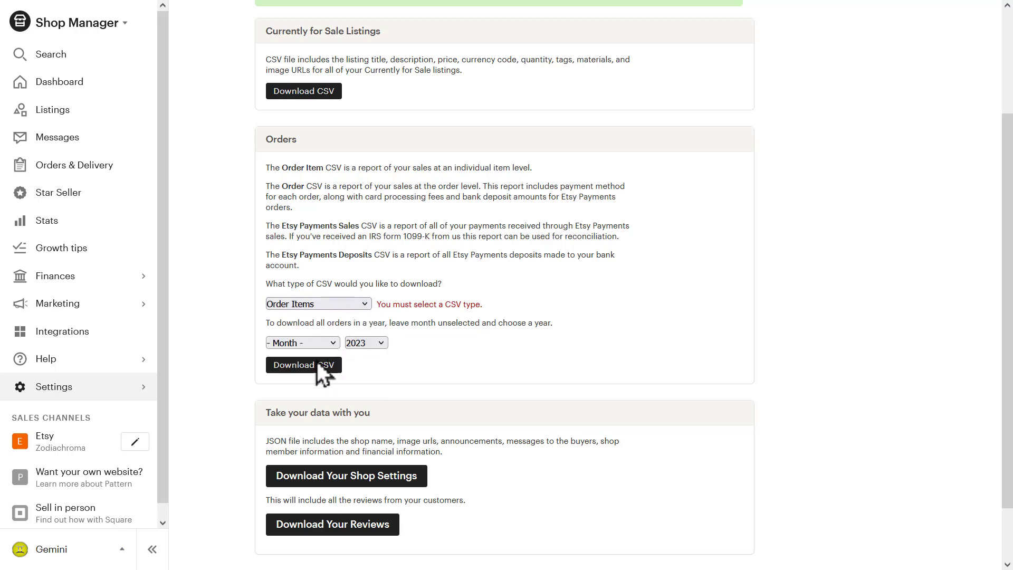
left_click(303, 369)
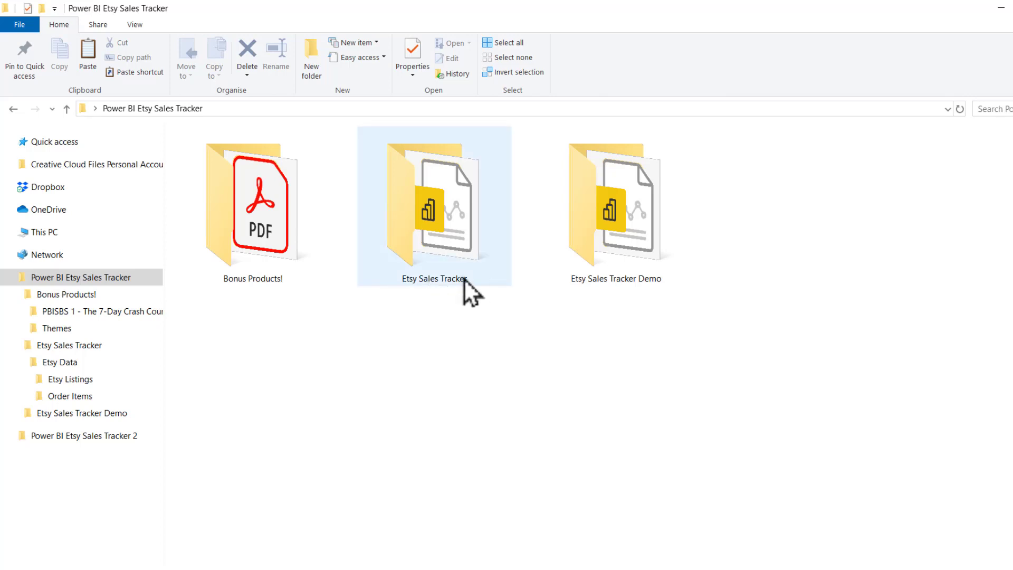
Copy the full folder path of Etsy Sales Tracker > Etsy Data
left_click(444, 207)
double_click(444, 207)
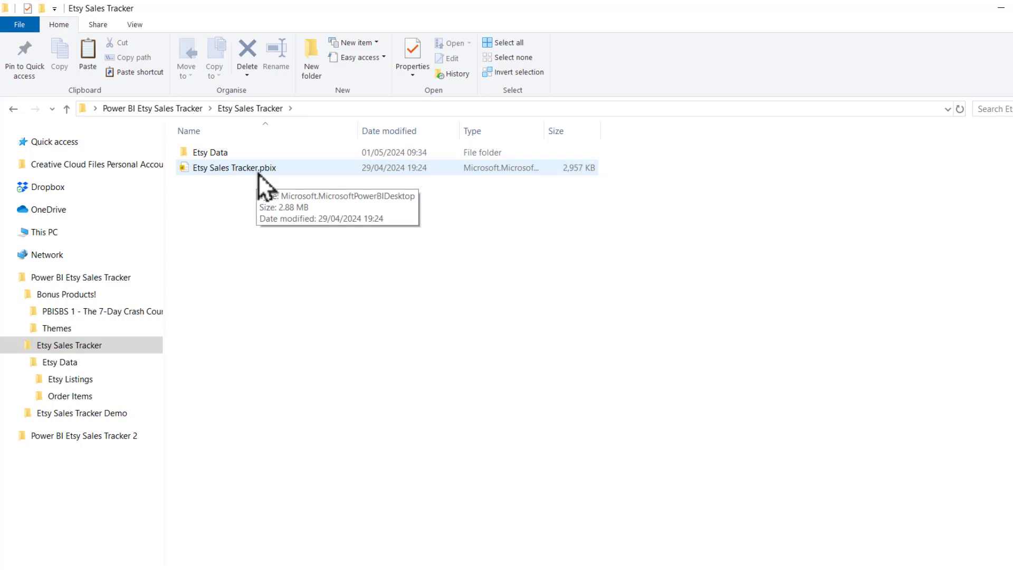
double_click(219, 156)
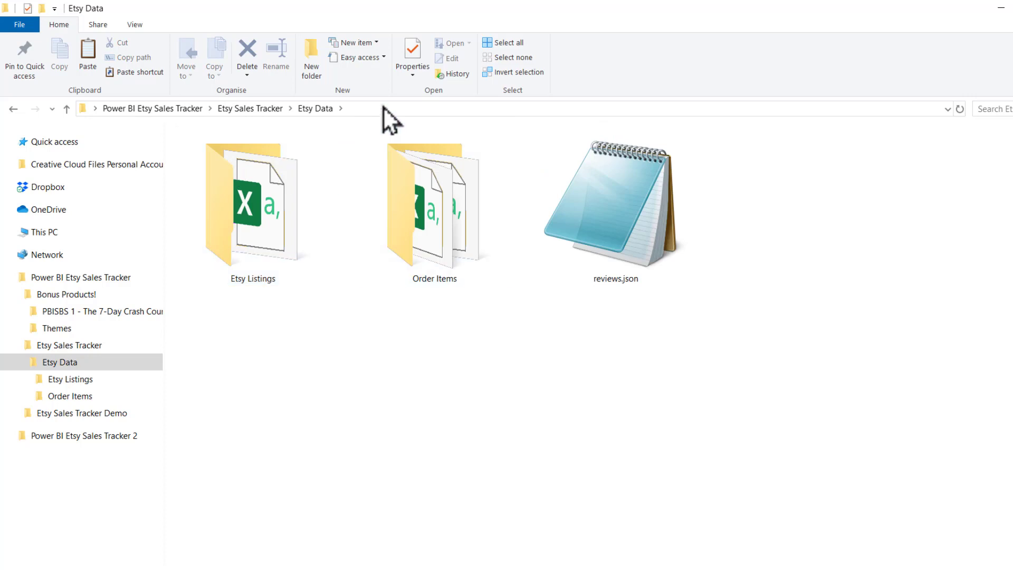
left_click(385, 107)
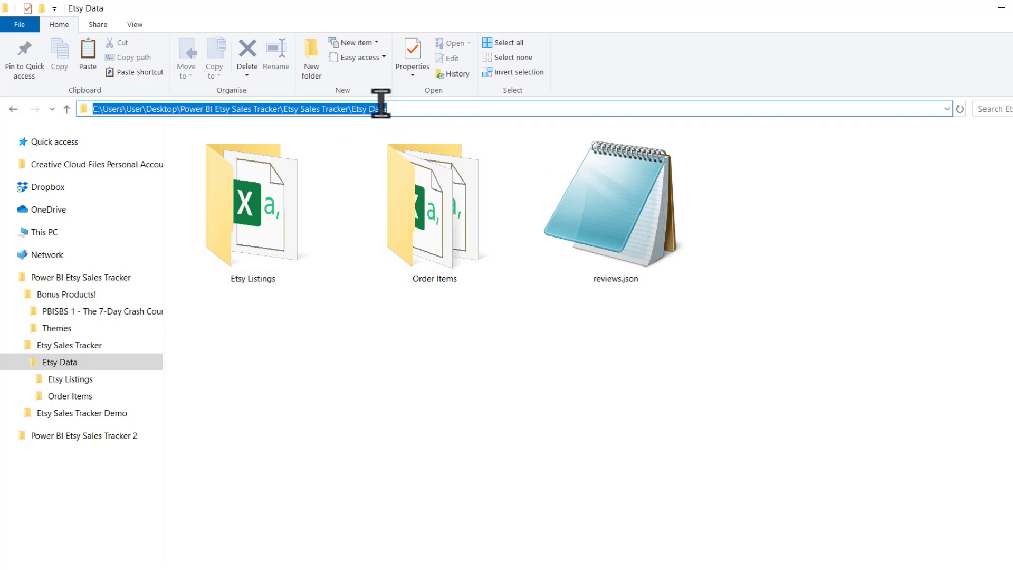
right_click(289, 108)
left_click(327, 150)
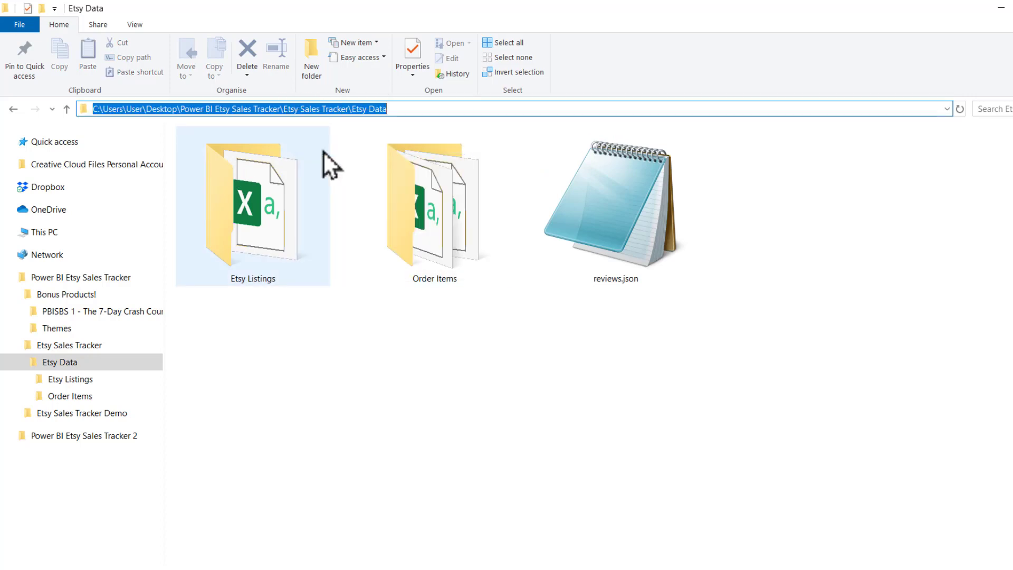
Open Etsy Sales Tracker.pbix from the parent folder in Power BI Desktop
left_click(67, 109)
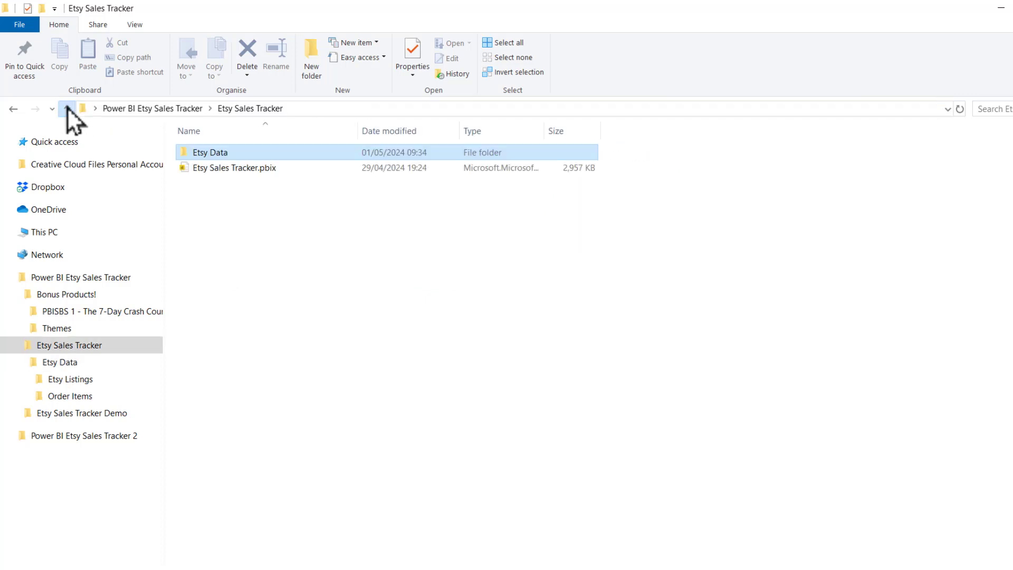
left_click(244, 170)
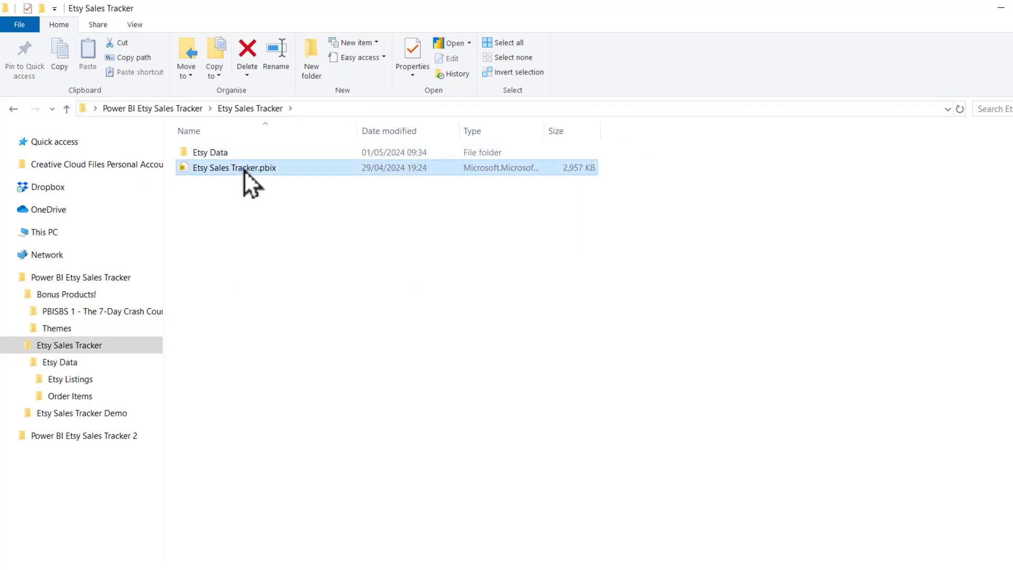
double_click(244, 170)
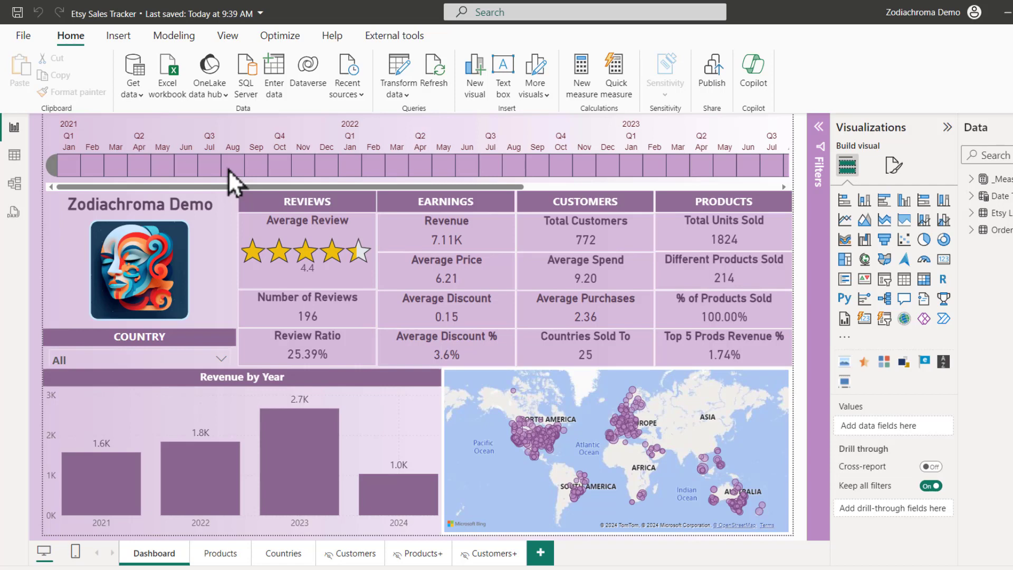
Replace the Etsy Folder parameter with the copied Etsy Data path, then apply changes to reload
left_click(410, 95)
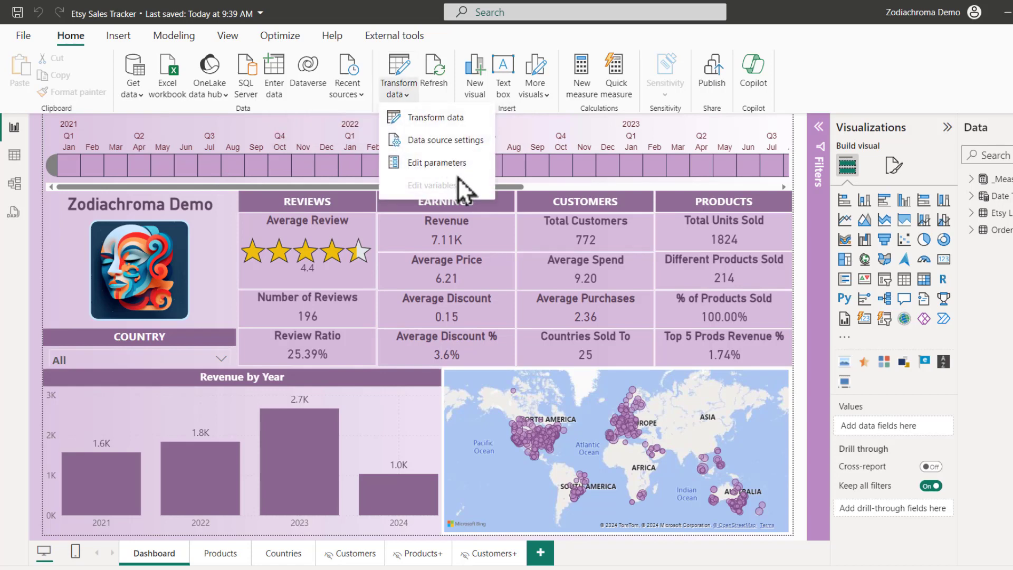
left_click(460, 164)
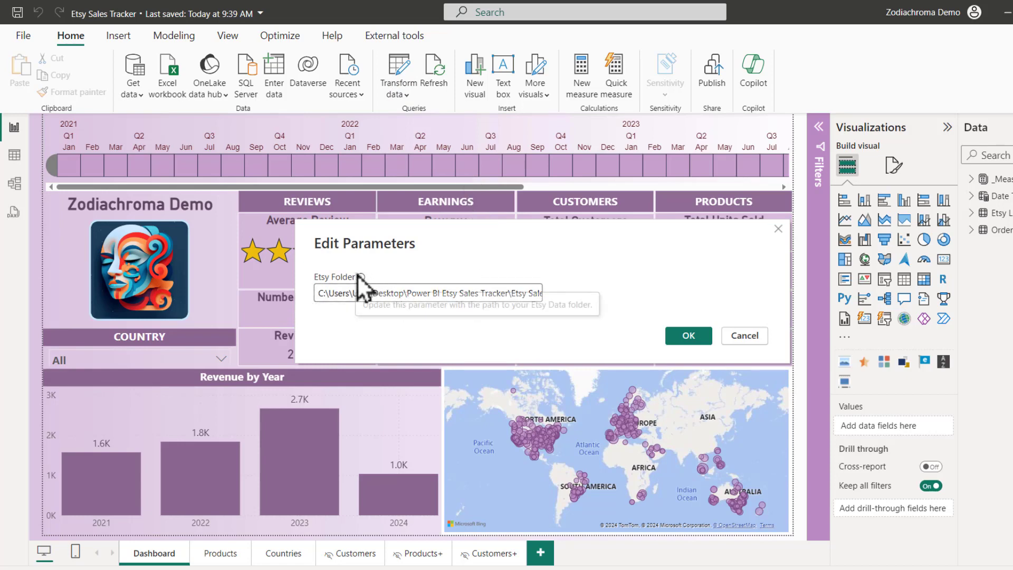
mouse_move(364, 279)
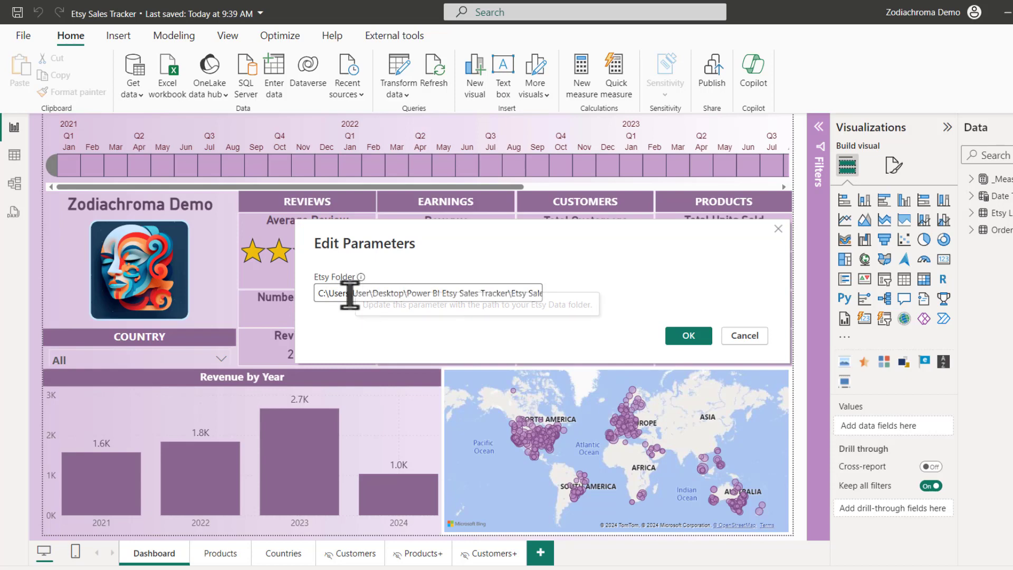
triple_click(352, 293)
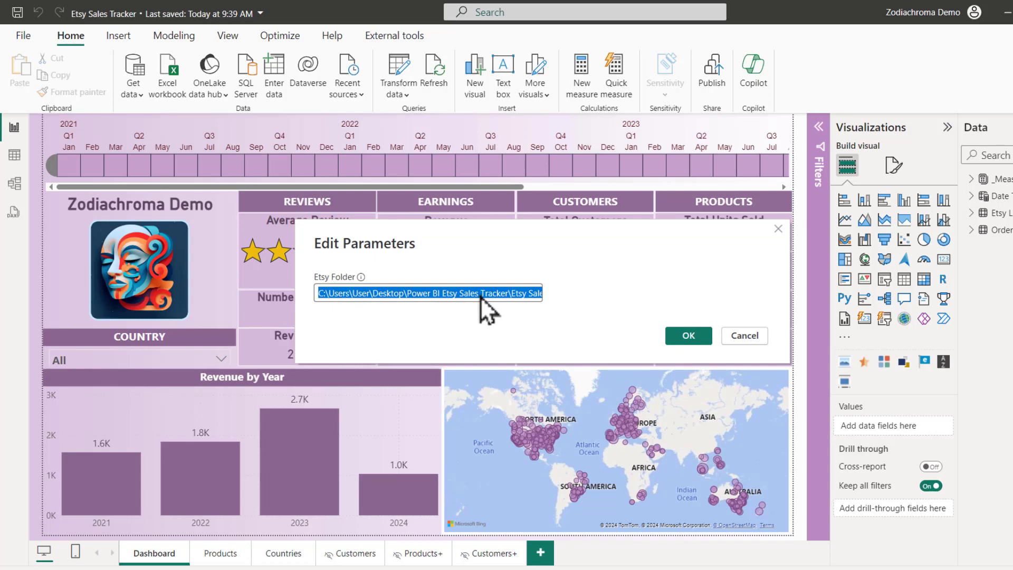
key("Delete")
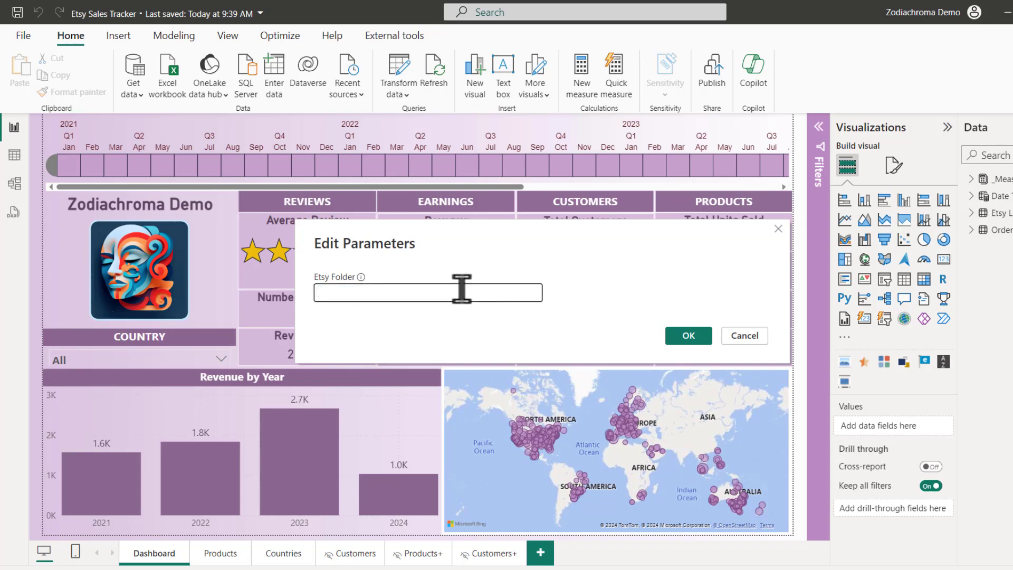
right_click(456, 290)
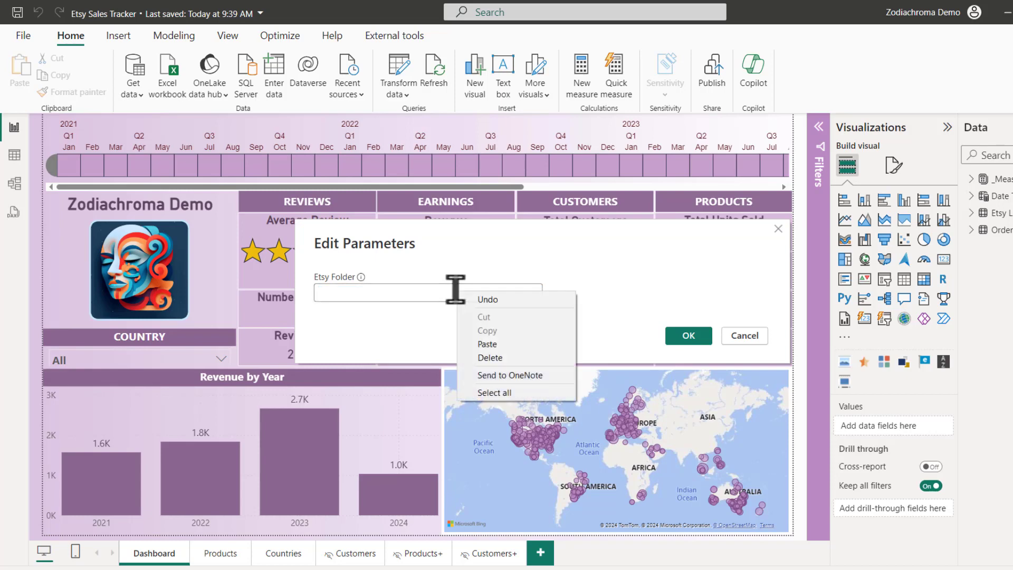
left_click(505, 345)
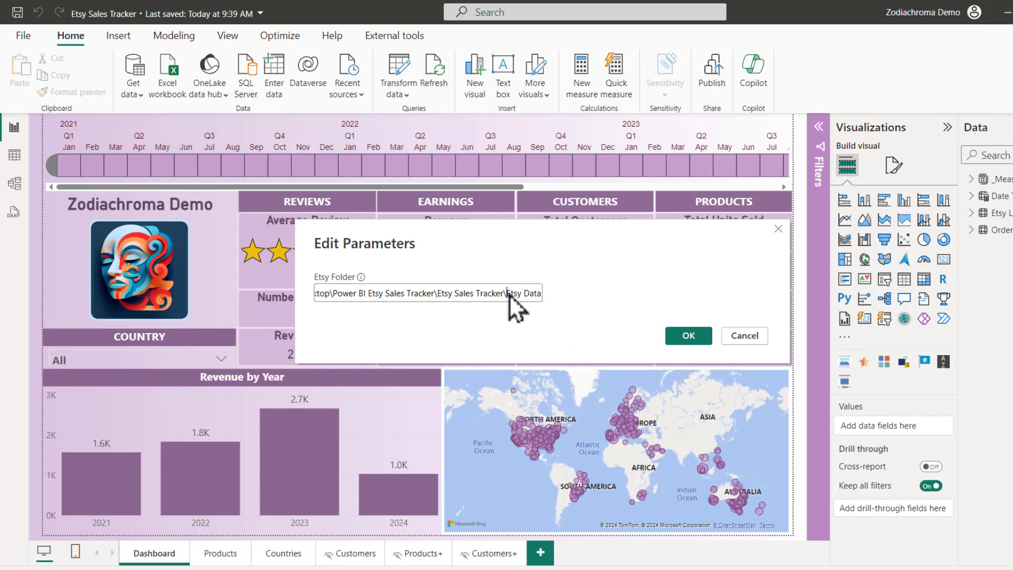
left_click_drag(508, 295, 566, 296)
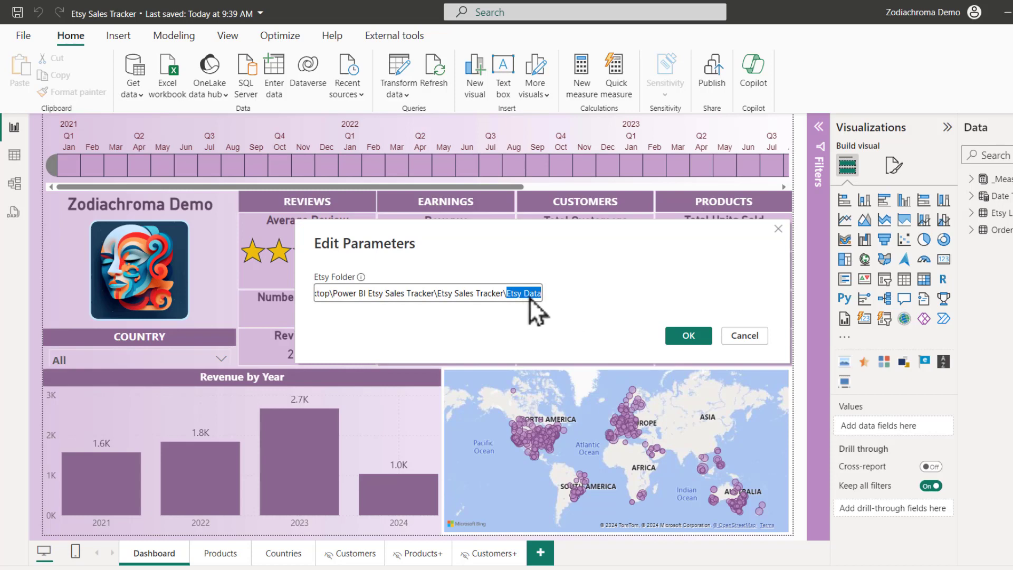
left_click(689, 341)
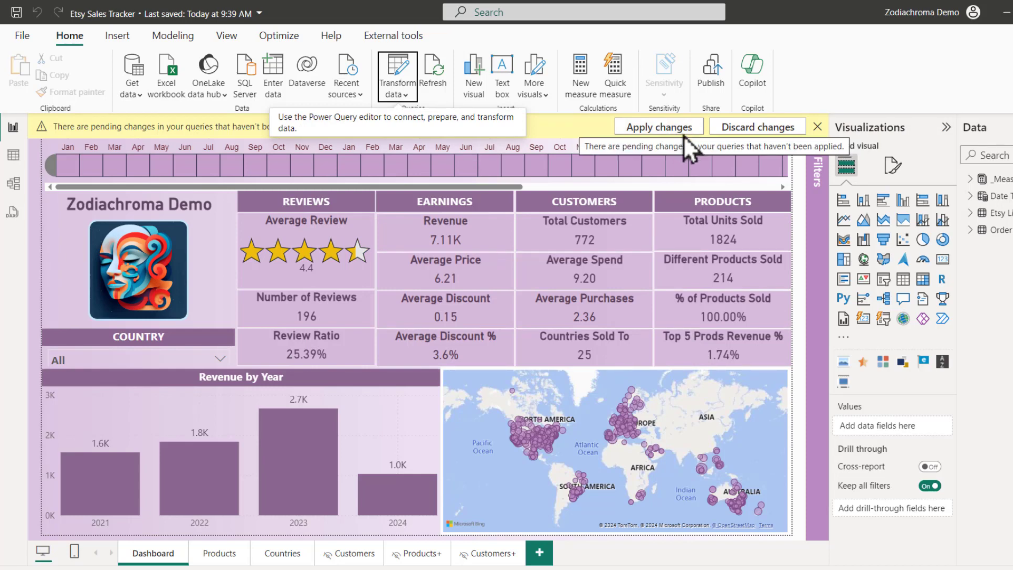
left_click(690, 131)
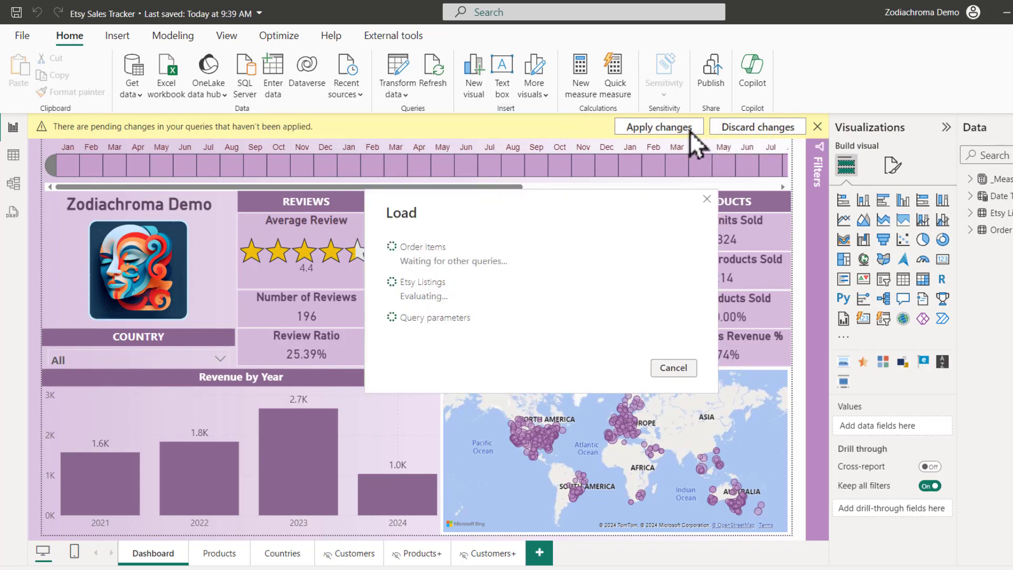